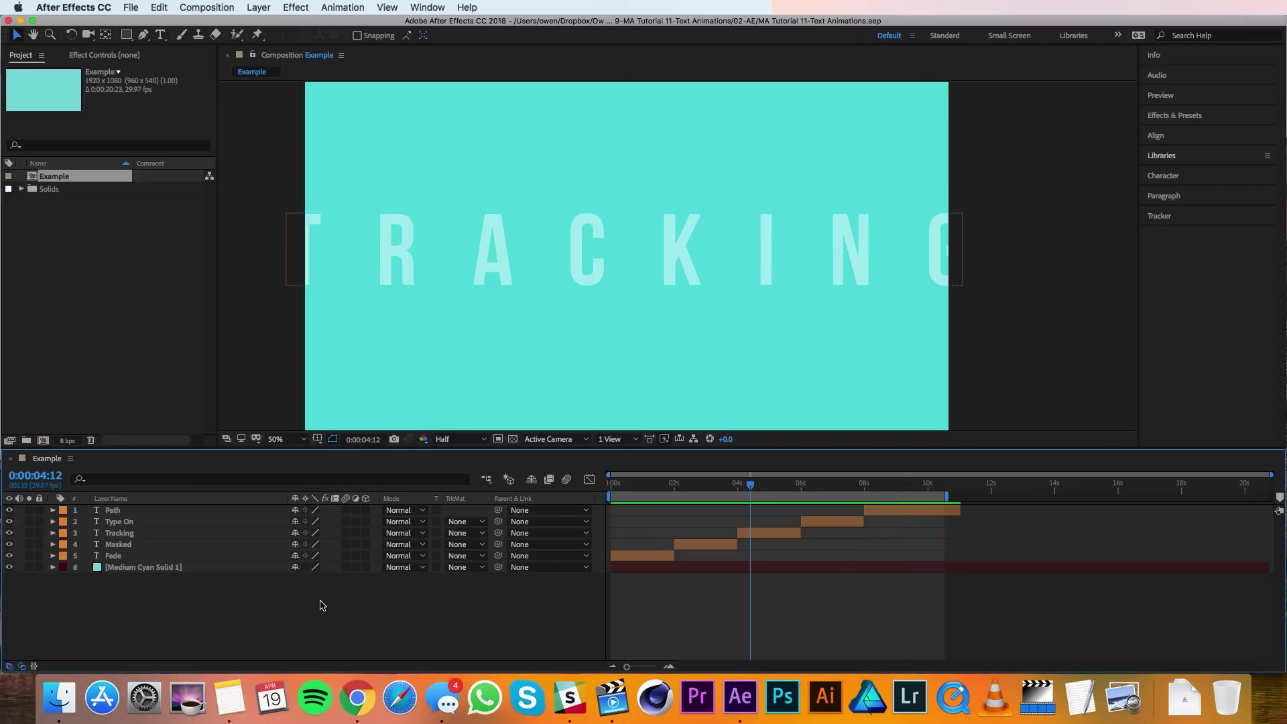
Create a new composition named 'Text Animation 1'.
left_click_drag(629, 488, 665, 490)
left_click(44, 445)
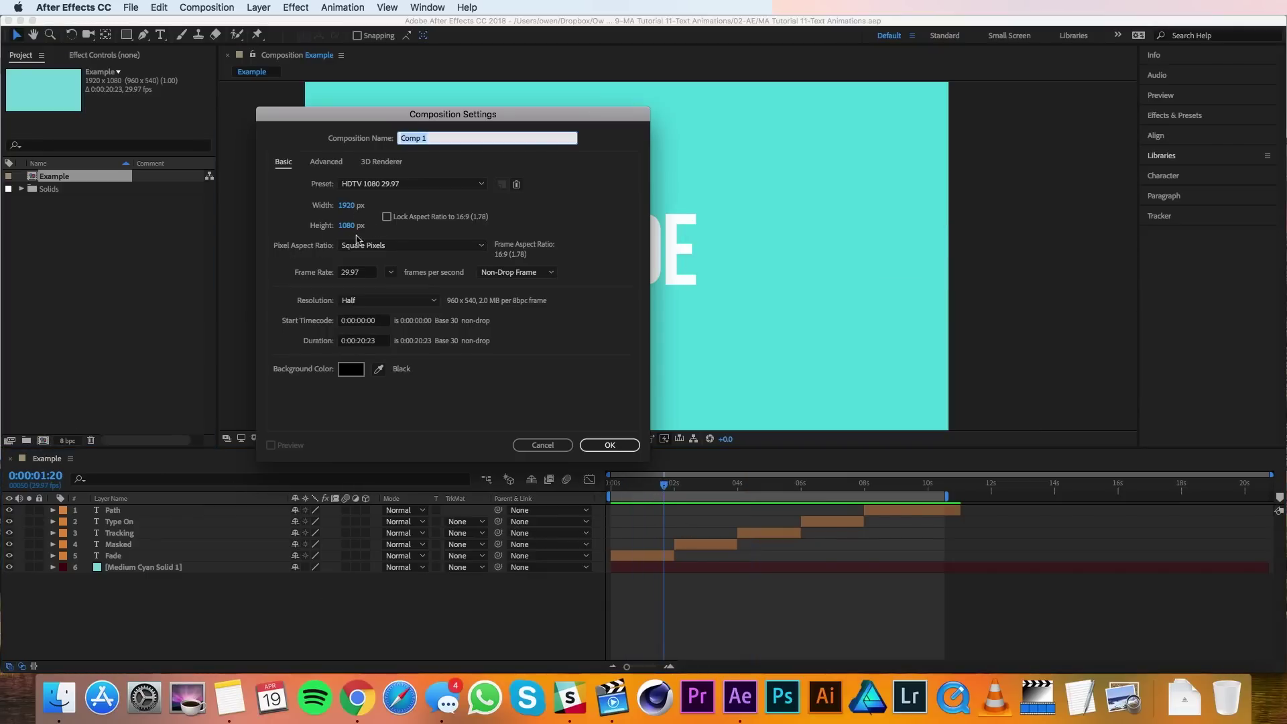
type("Text Animation 1")
left_click(605, 445)
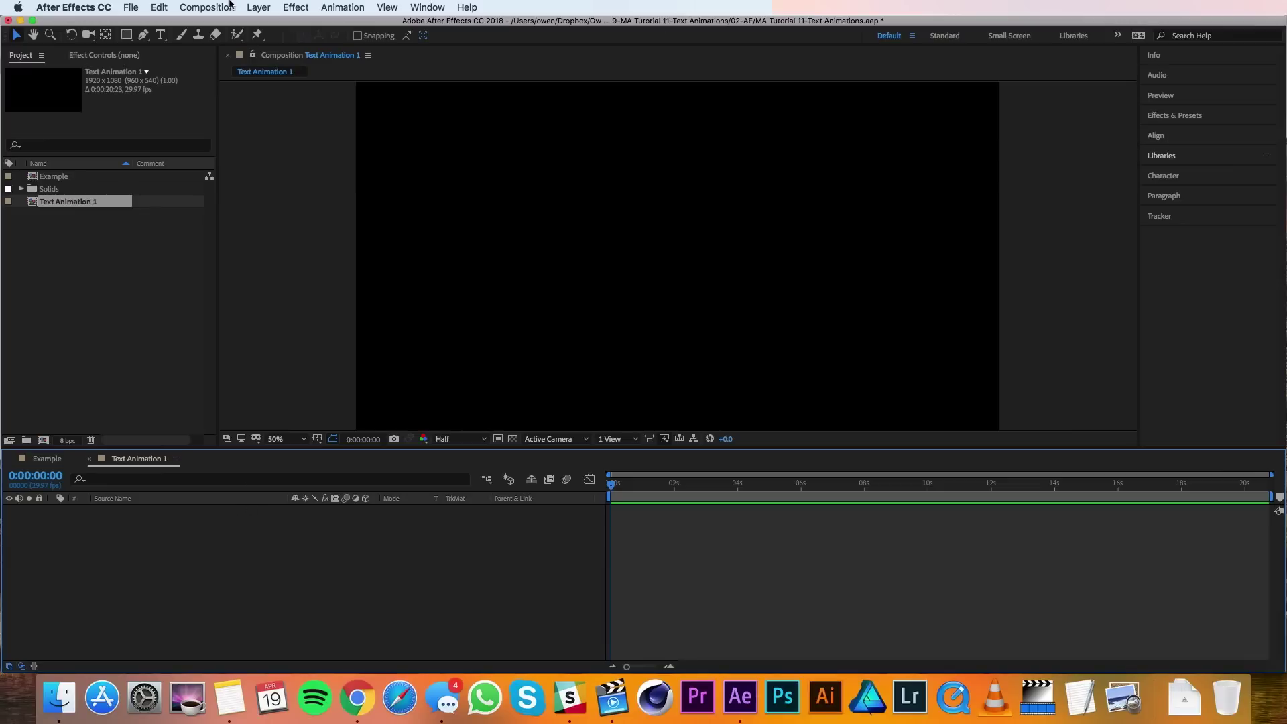
Add a cyan solid layer named BG as the composition background.
left_click(257, 7)
mouse_move(268, 24)
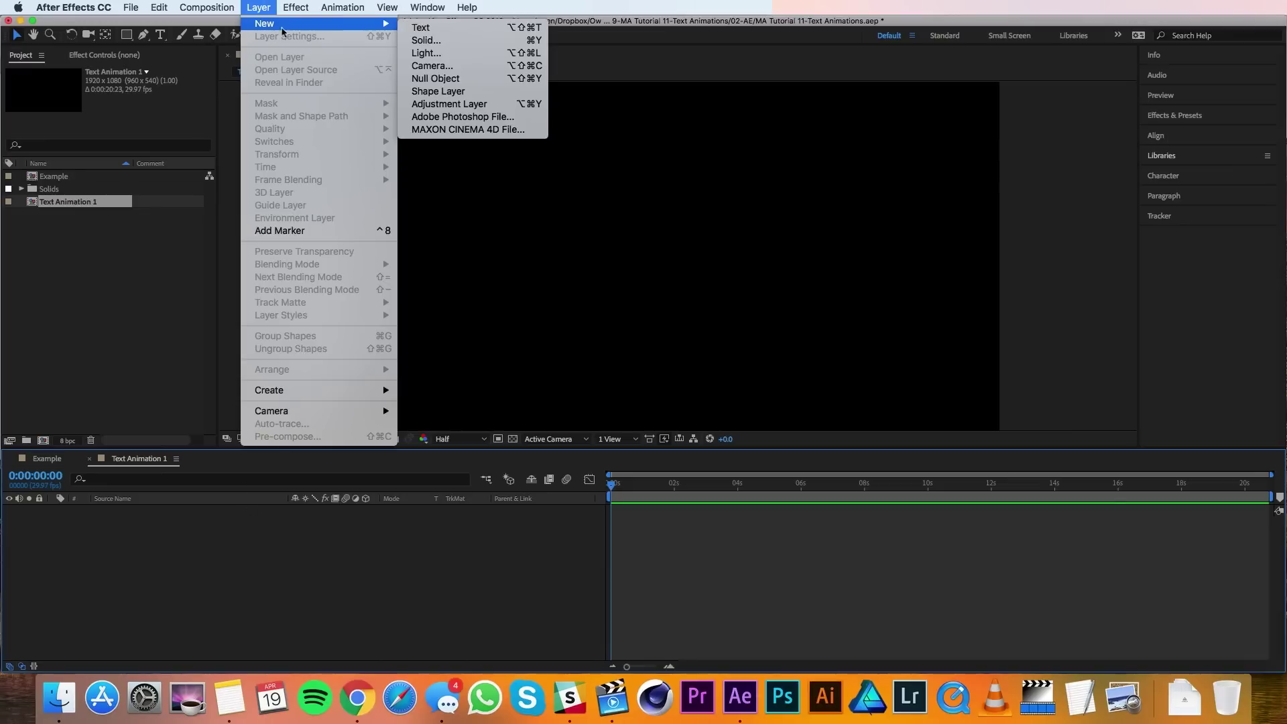
left_click(439, 40)
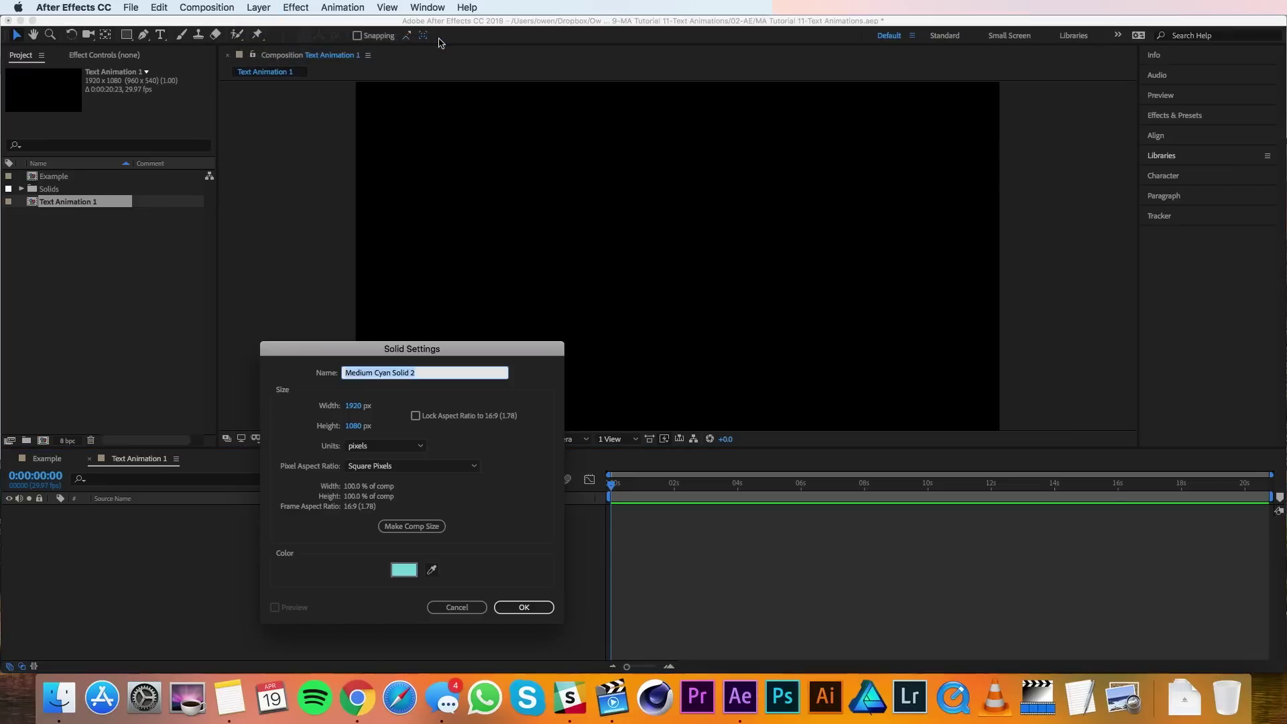
left_click(406, 570)
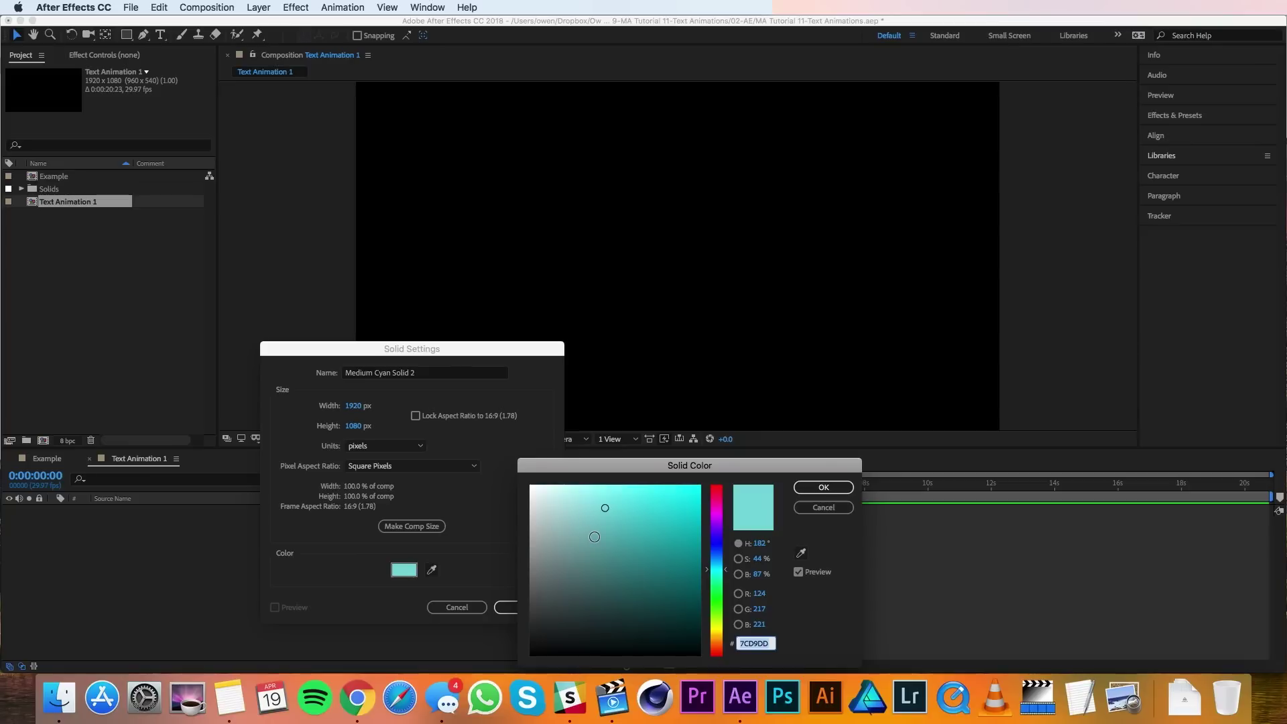
left_click(823, 488)
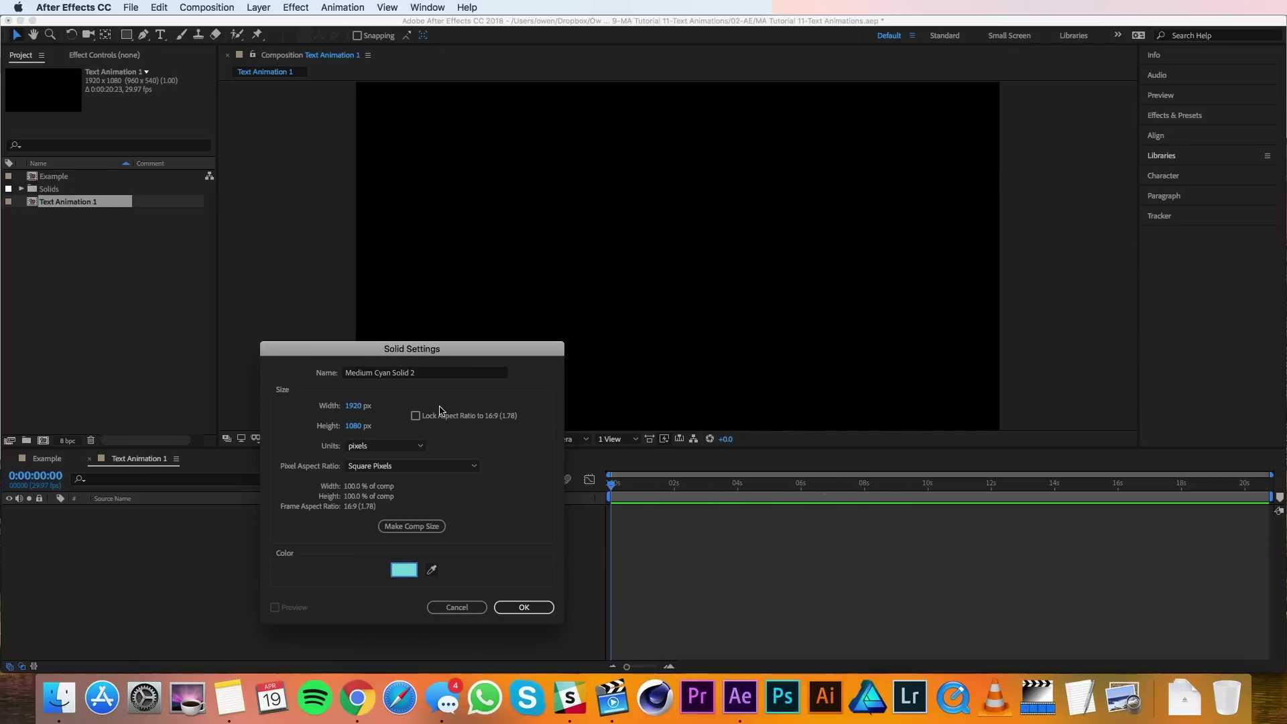
left_click(426, 373)
type("BG")
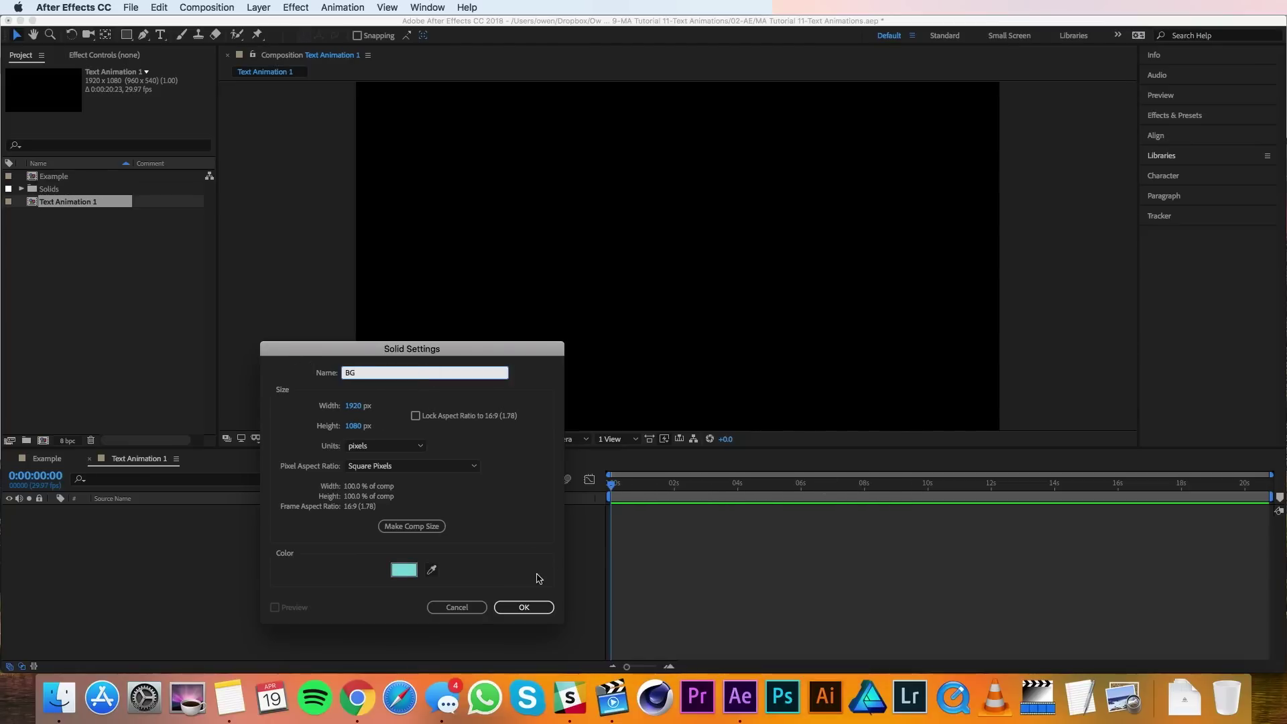
left_click(525, 607)
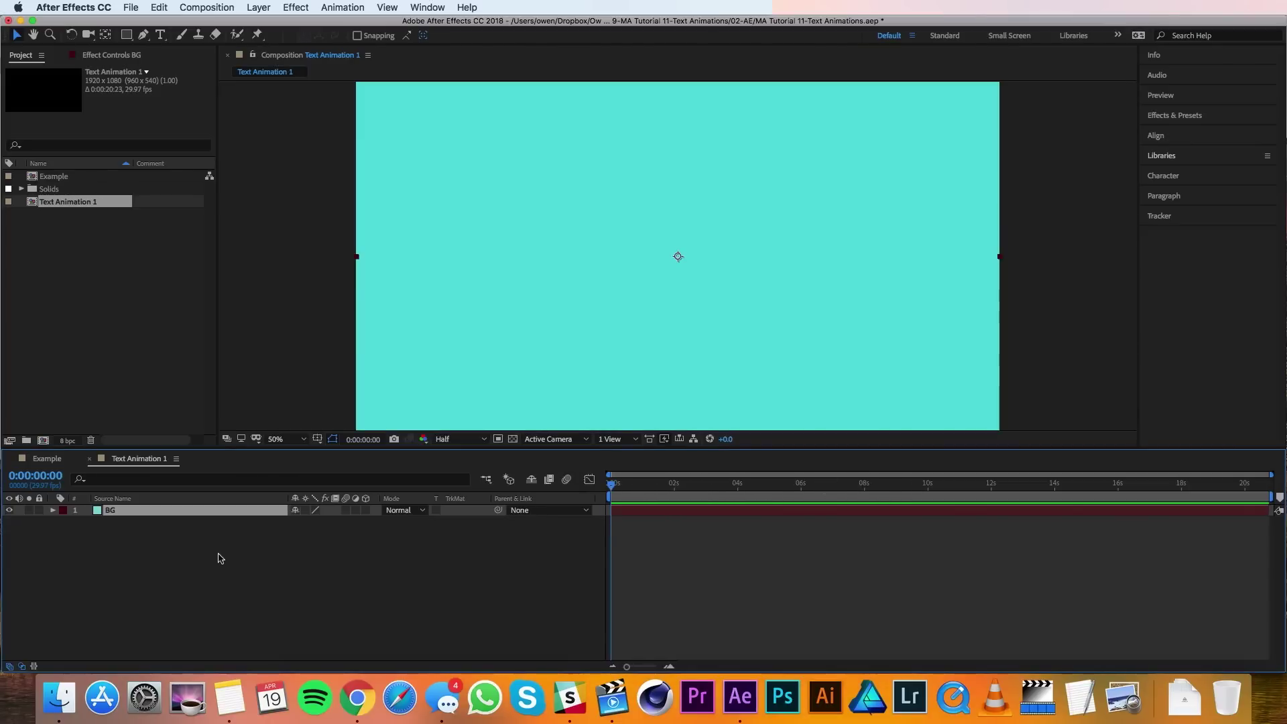
Duplicate Text Animation 1 with Cmd+D to produce Text Animation 2 through 5.
left_click(58, 207)
key("super+d")
key("super+d")
key("super+d")
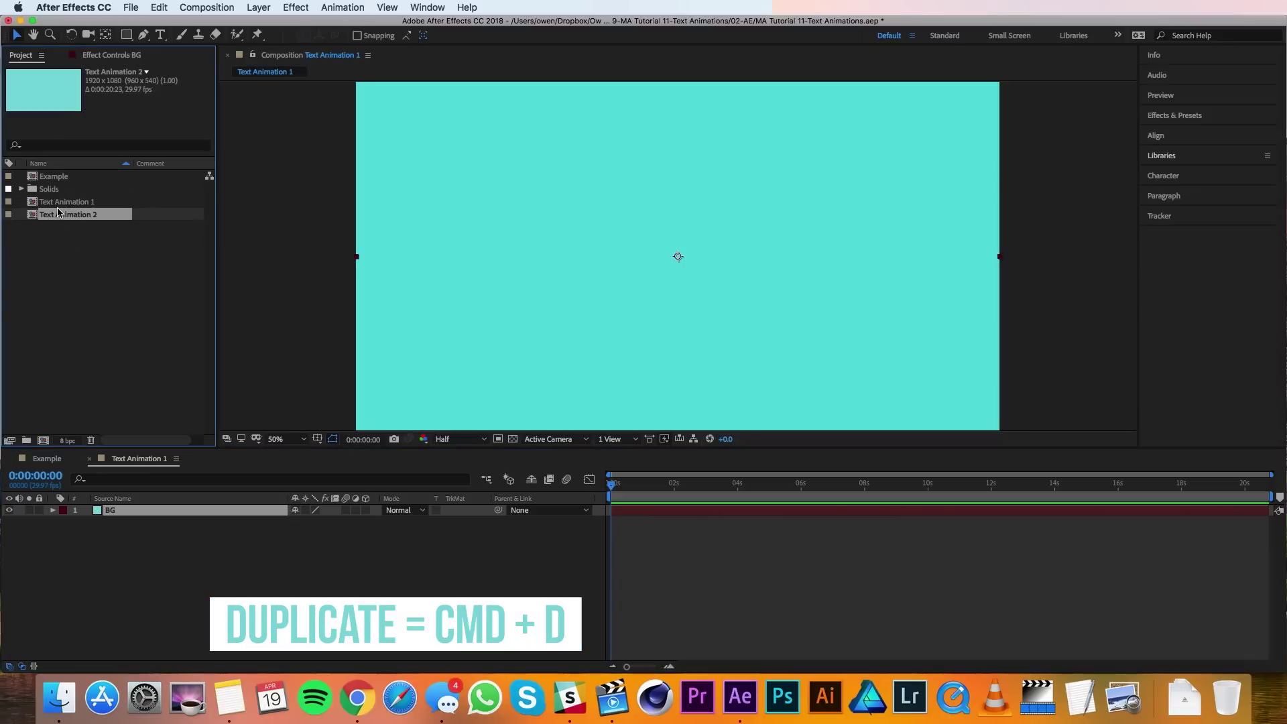
key("super+d")
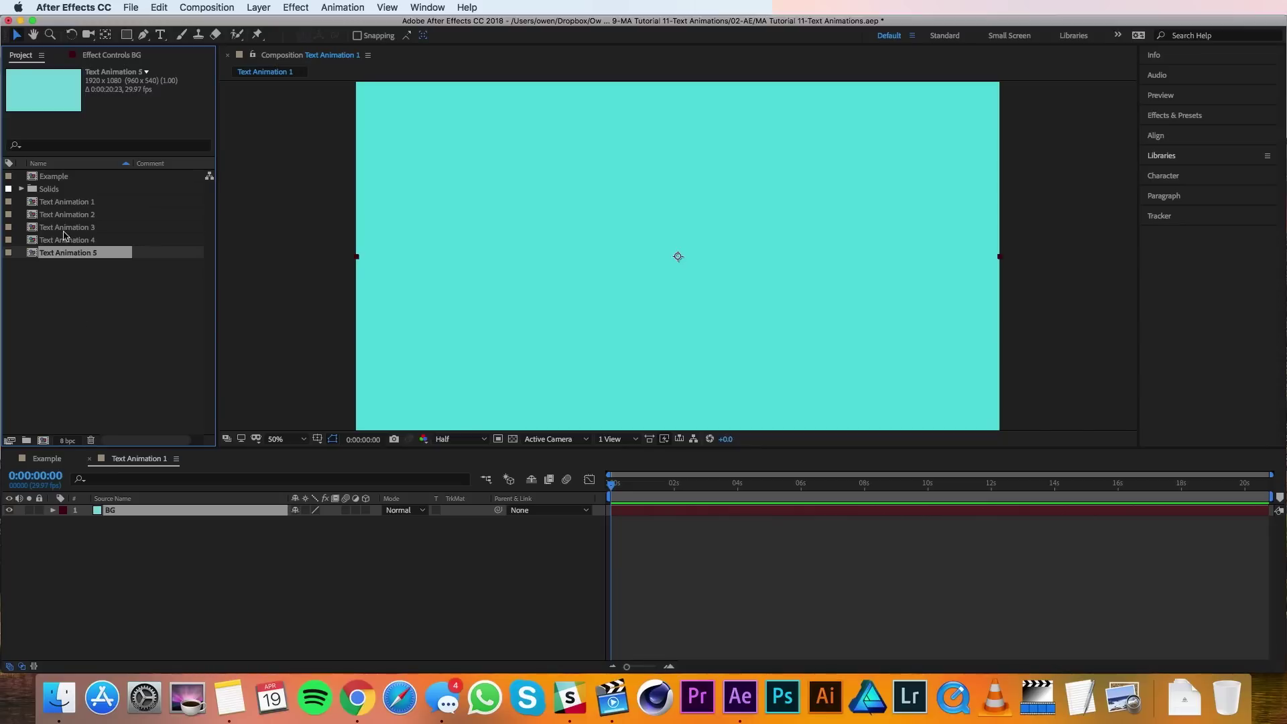
left_click(163, 574)
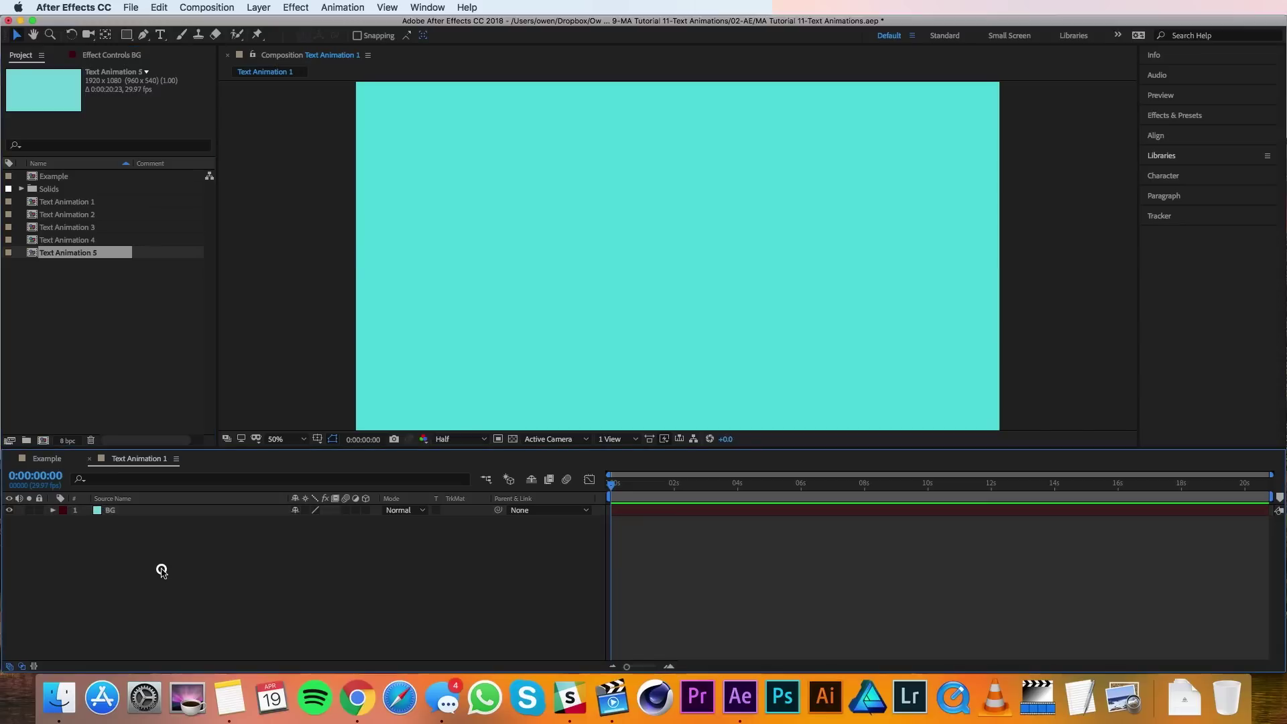
left_click(160, 34)
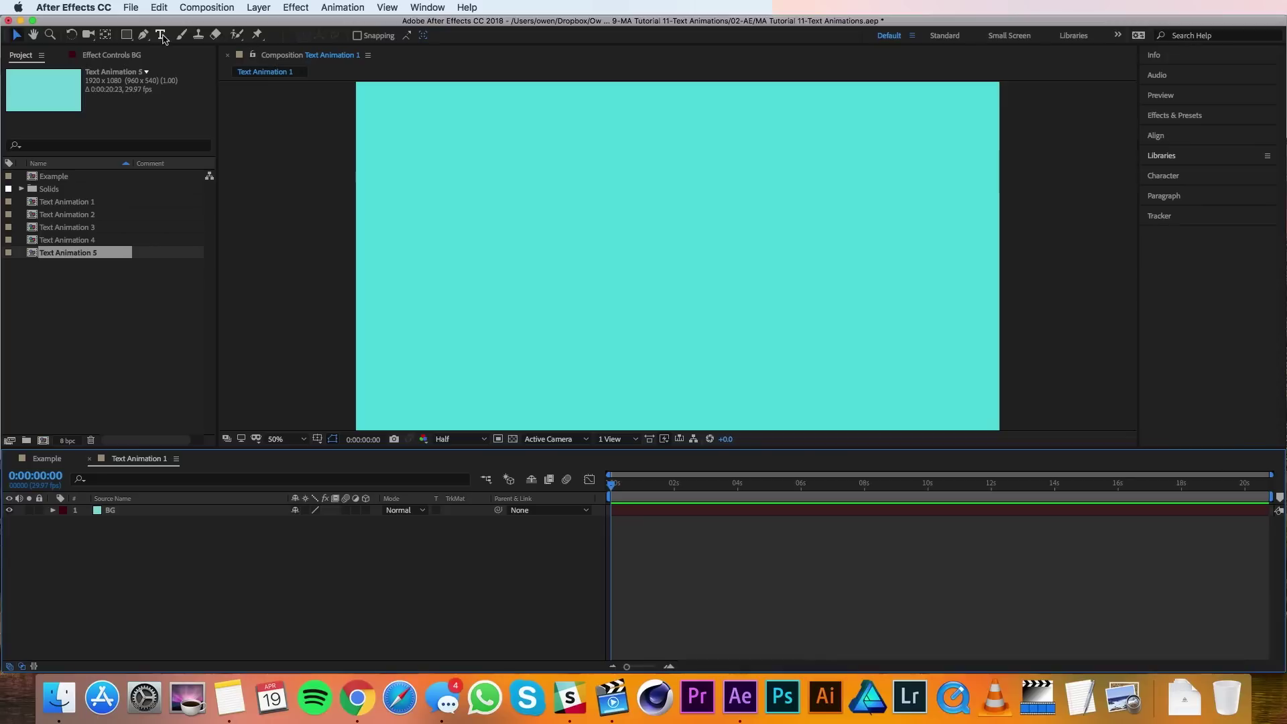
Type 'Fade On' on the canvas and scale the text up.
left_click(639, 239)
type("Fade On")
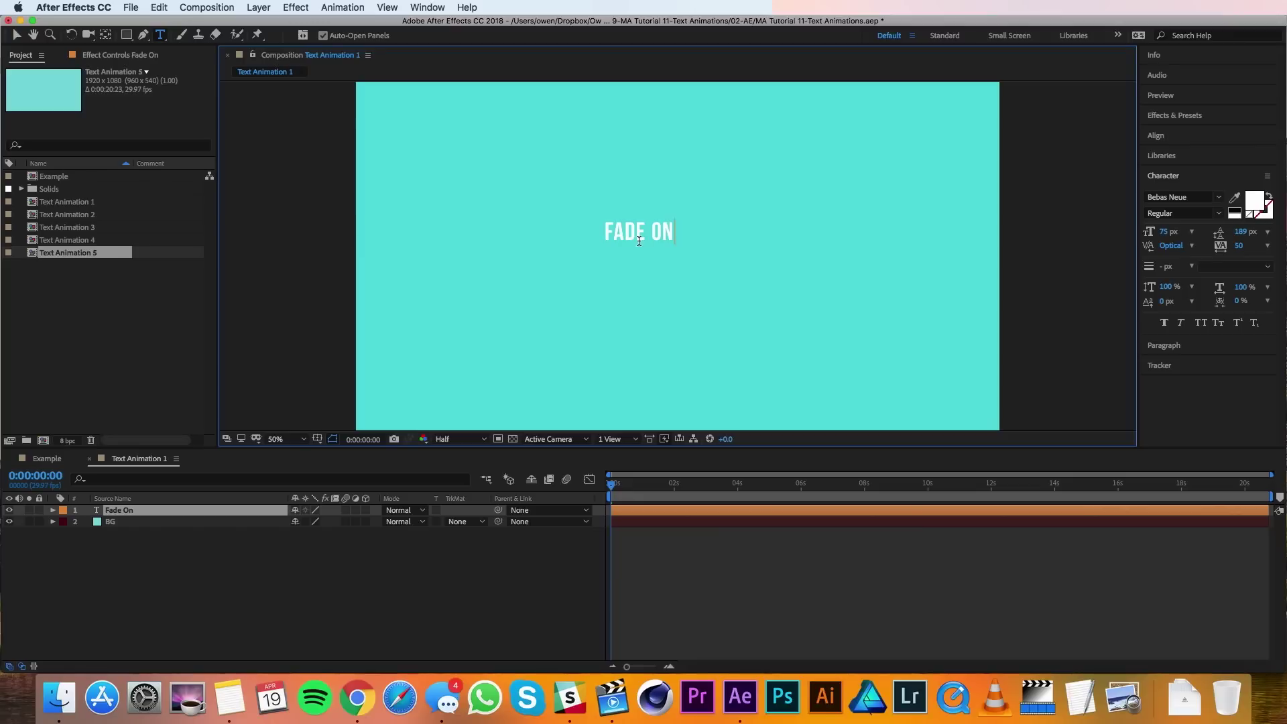
left_click(18, 35)
left_click_drag(688, 222, 814, 172)
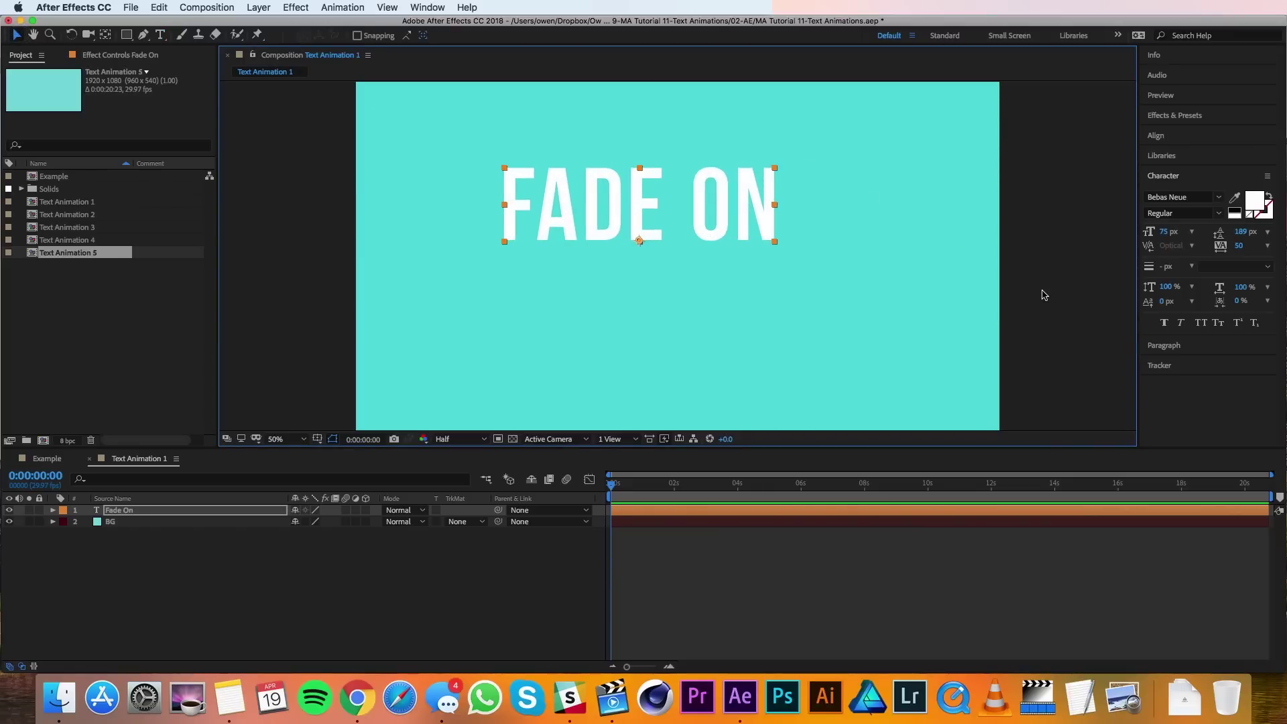
Centre the FADE ON text horizontally and vertically in the composition.
left_click(1167, 136)
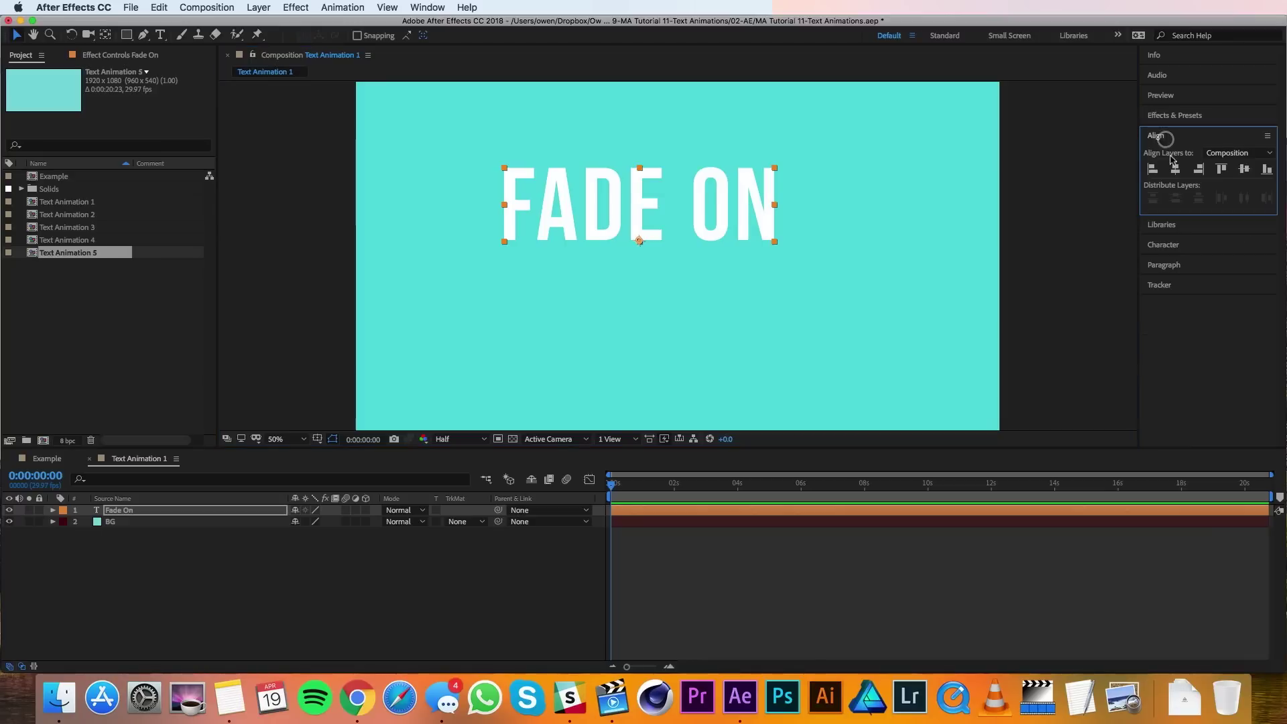
left_click(1175, 170)
left_click(1244, 169)
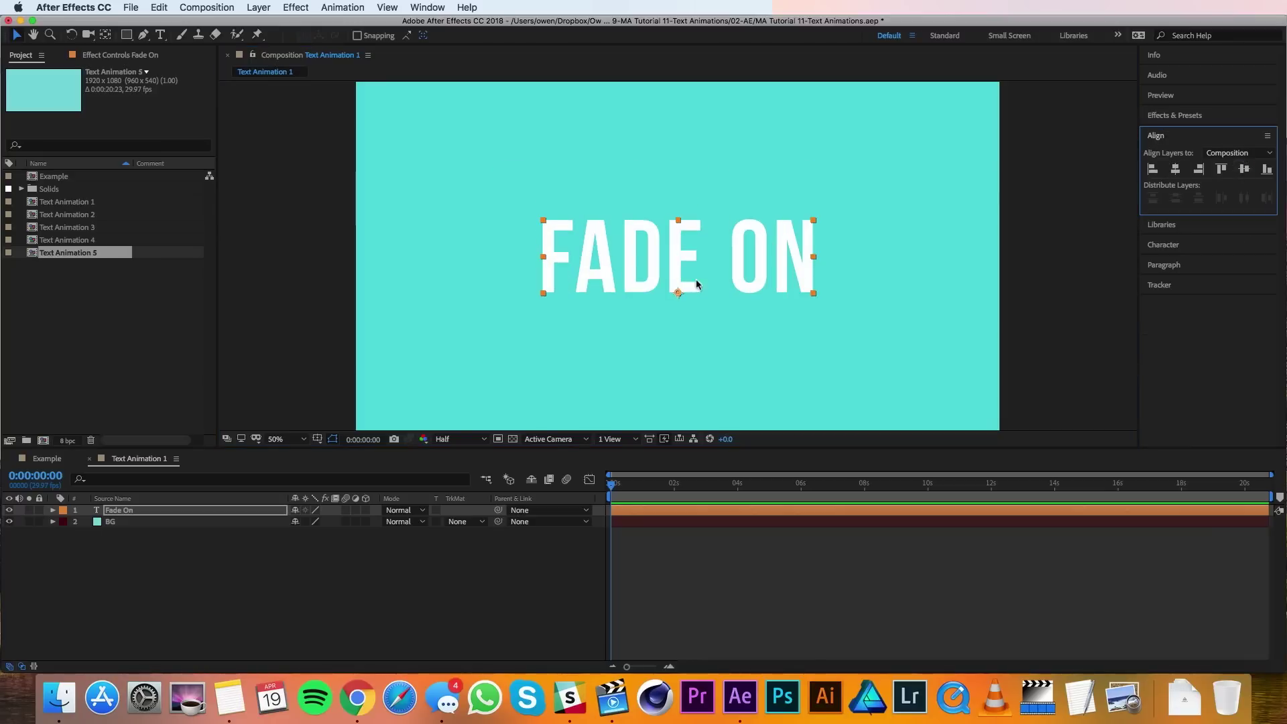
left_click(51, 511)
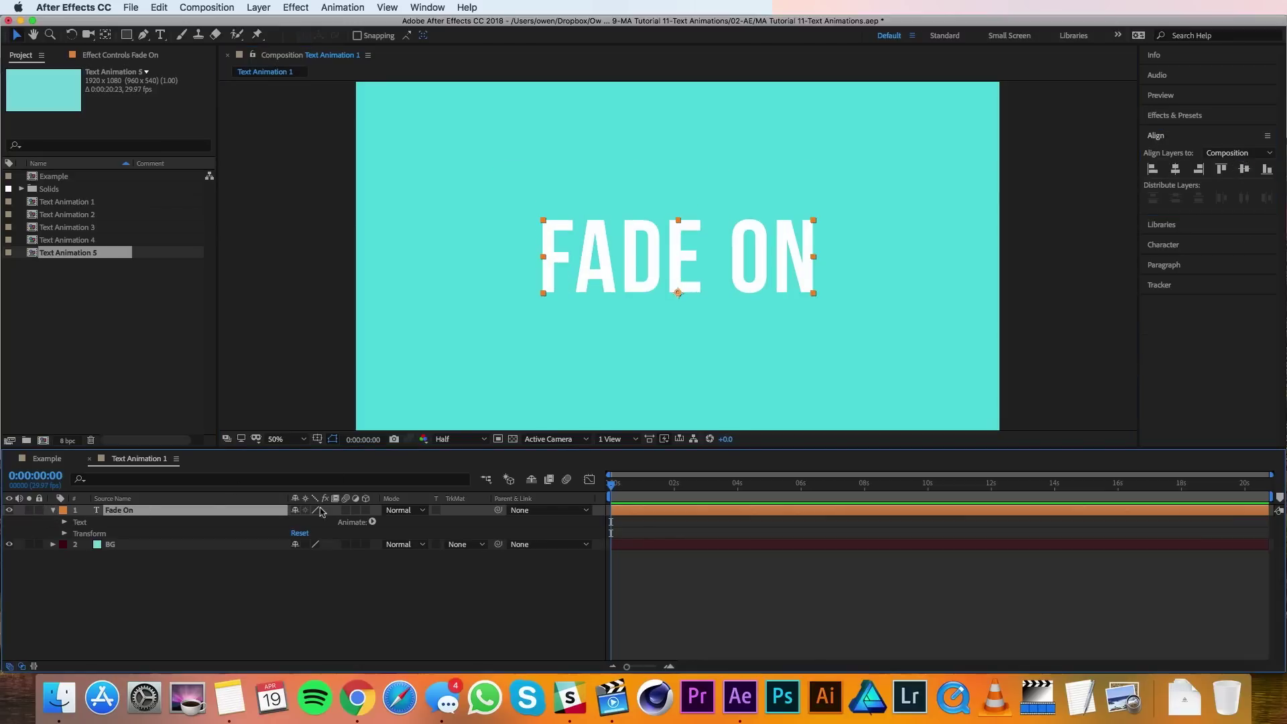
Add a text animator with Opacity and Blur properties to the Fade On layer.
left_click(373, 522)
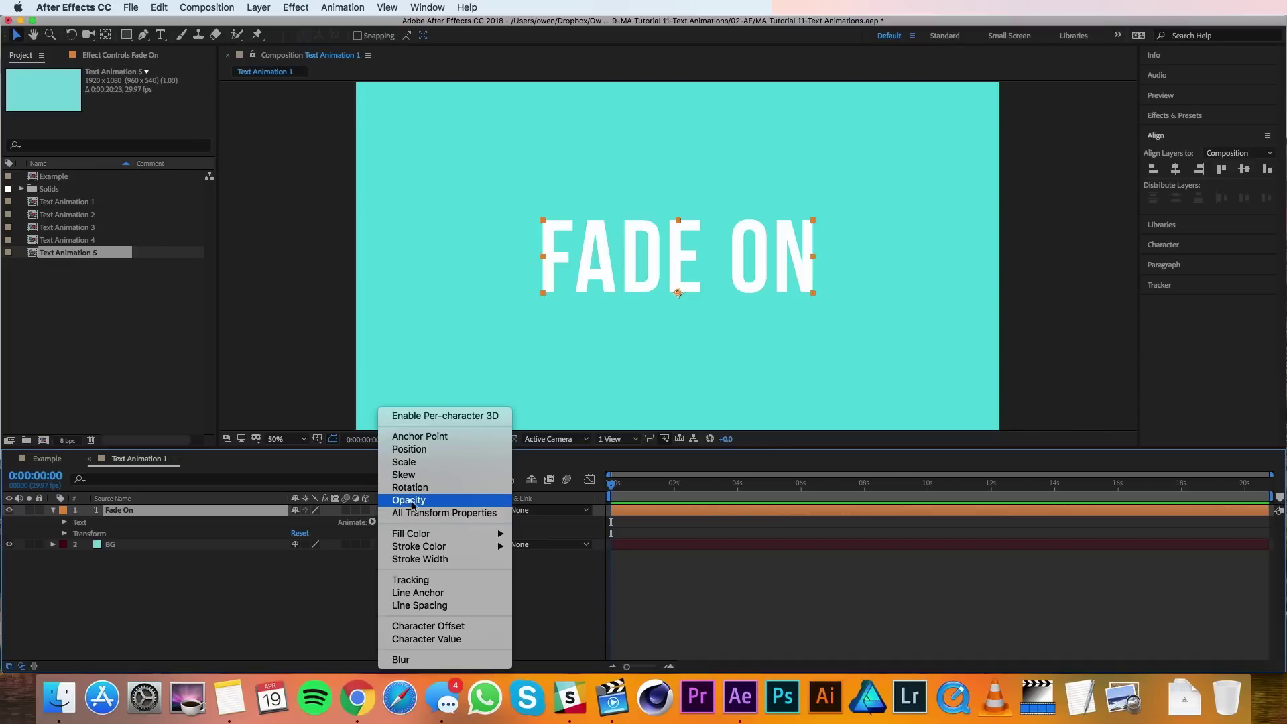
left_click(434, 501)
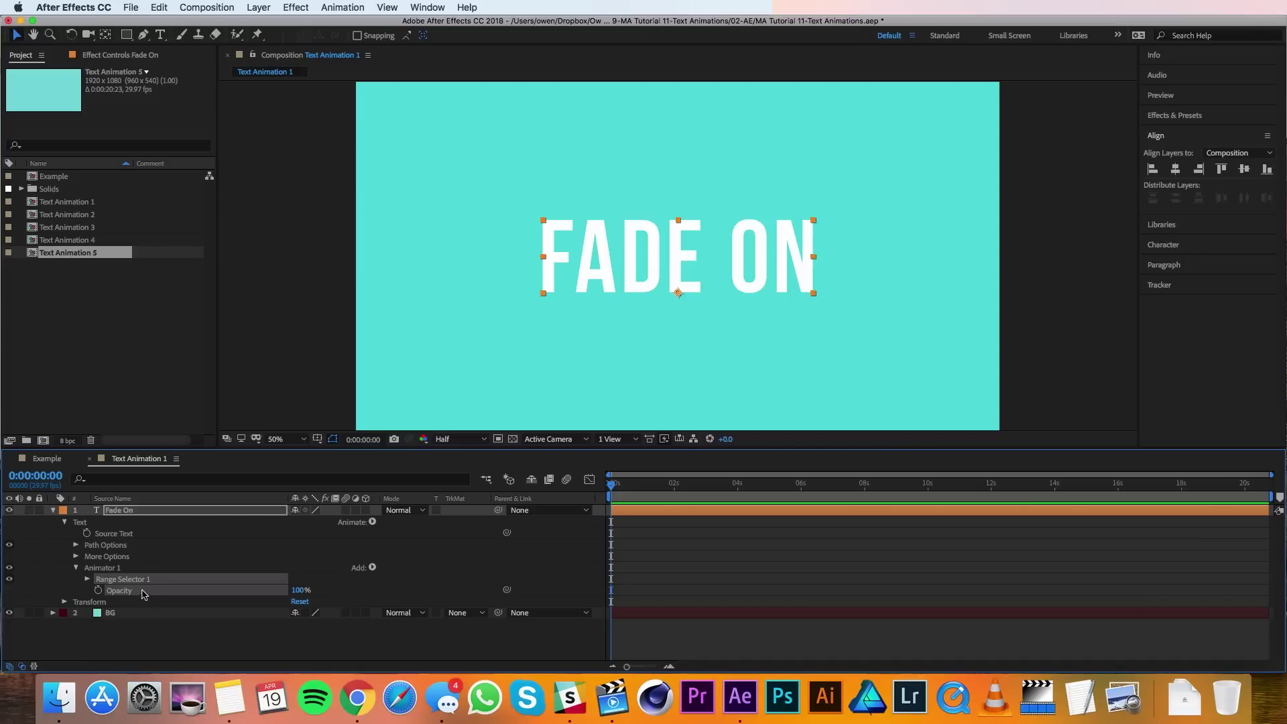
left_click(373, 568)
mouse_move(376, 567)
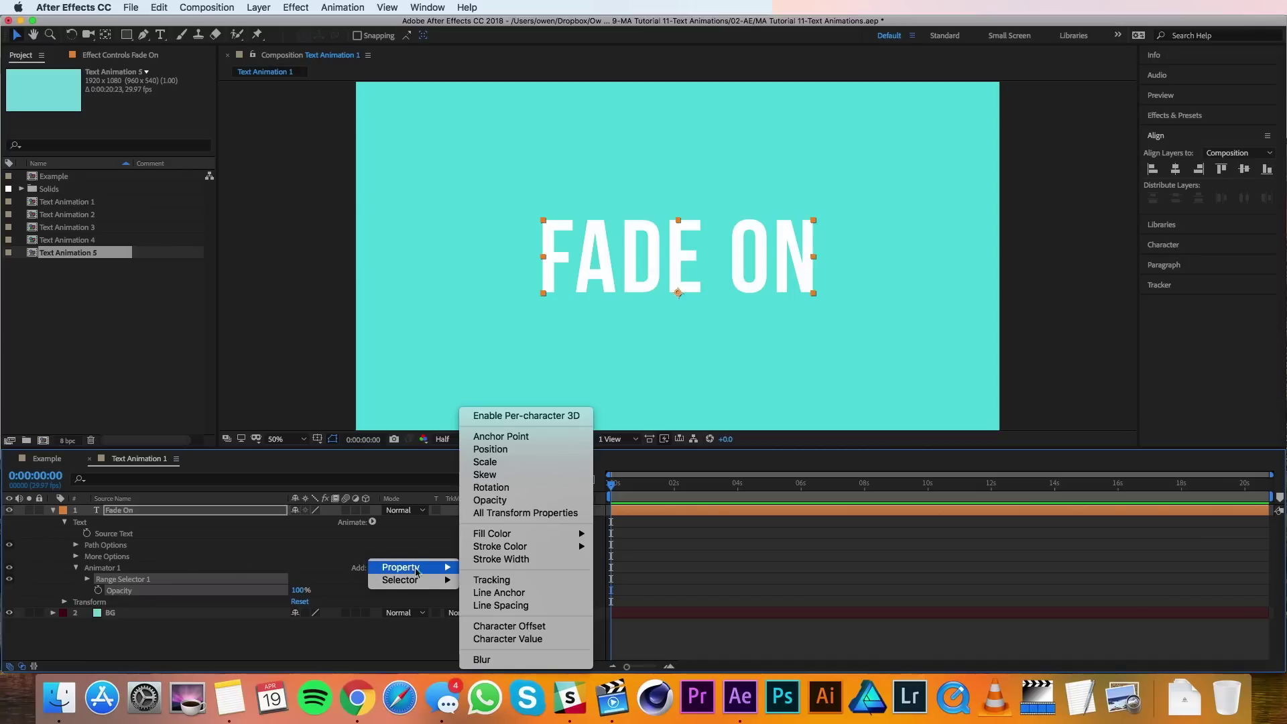
left_click(509, 661)
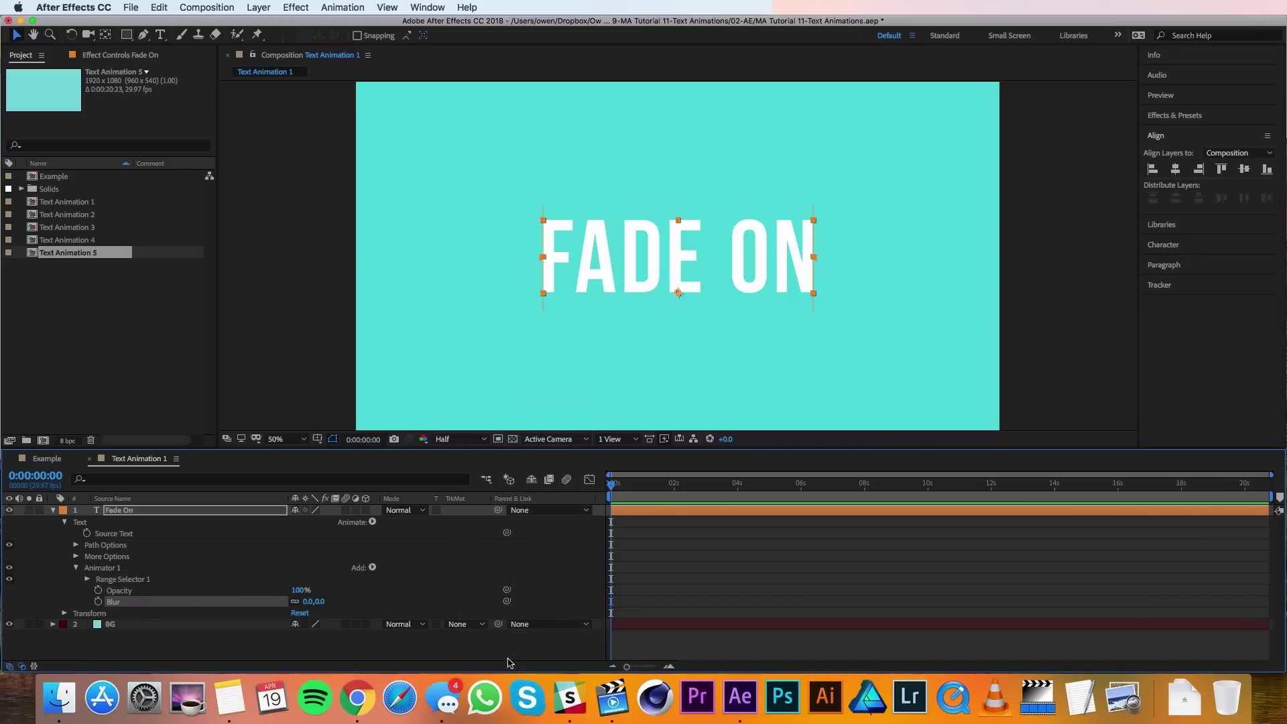
Set the animator's Opacity to 0% and Blur to 10.
left_click(297, 591)
type("0")
key("Return")
left_click(309, 601)
key("Return")
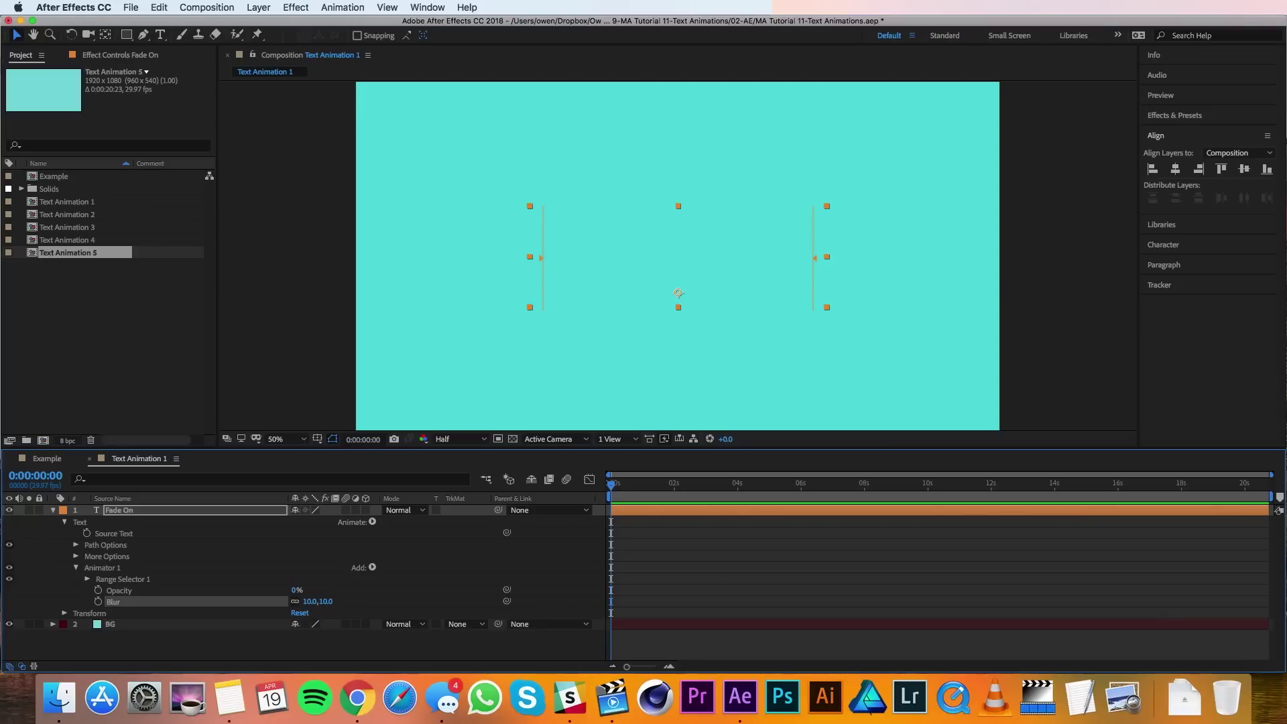
left_click(88, 580)
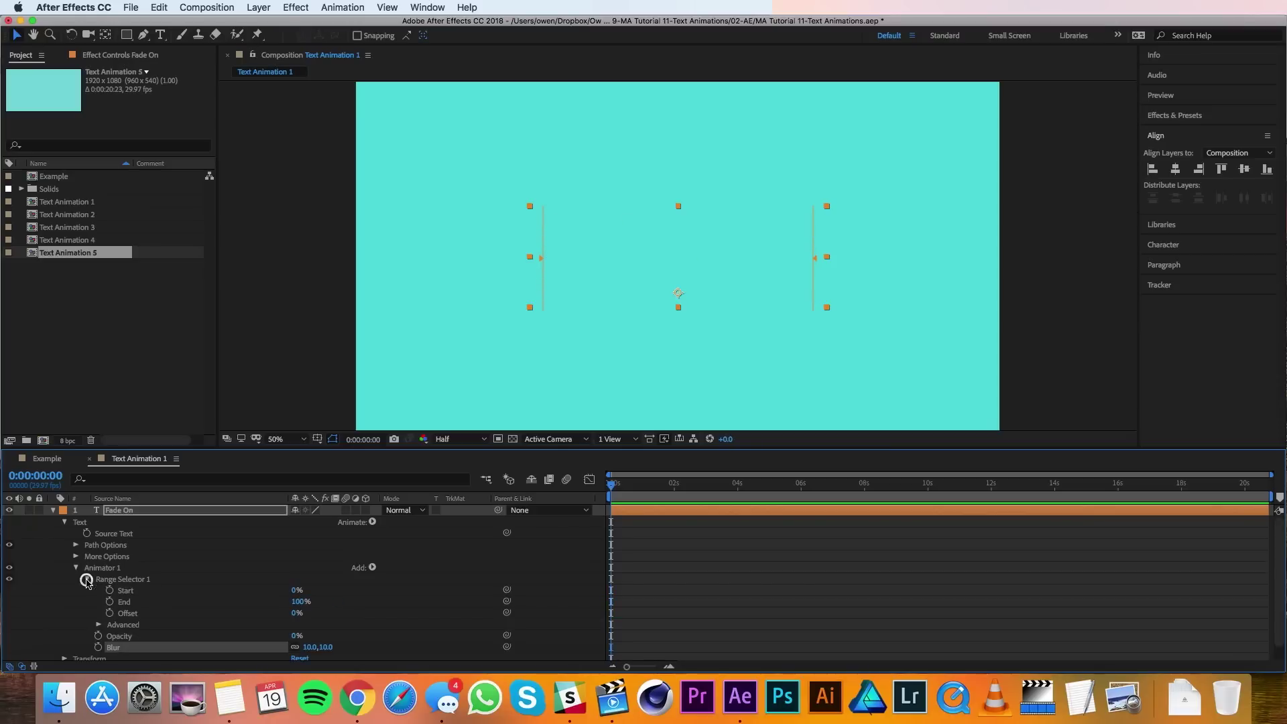
Set the range selector Shape to Ramp Up, Ease High and Low 50%, Randomize Order On.
left_click(98, 626)
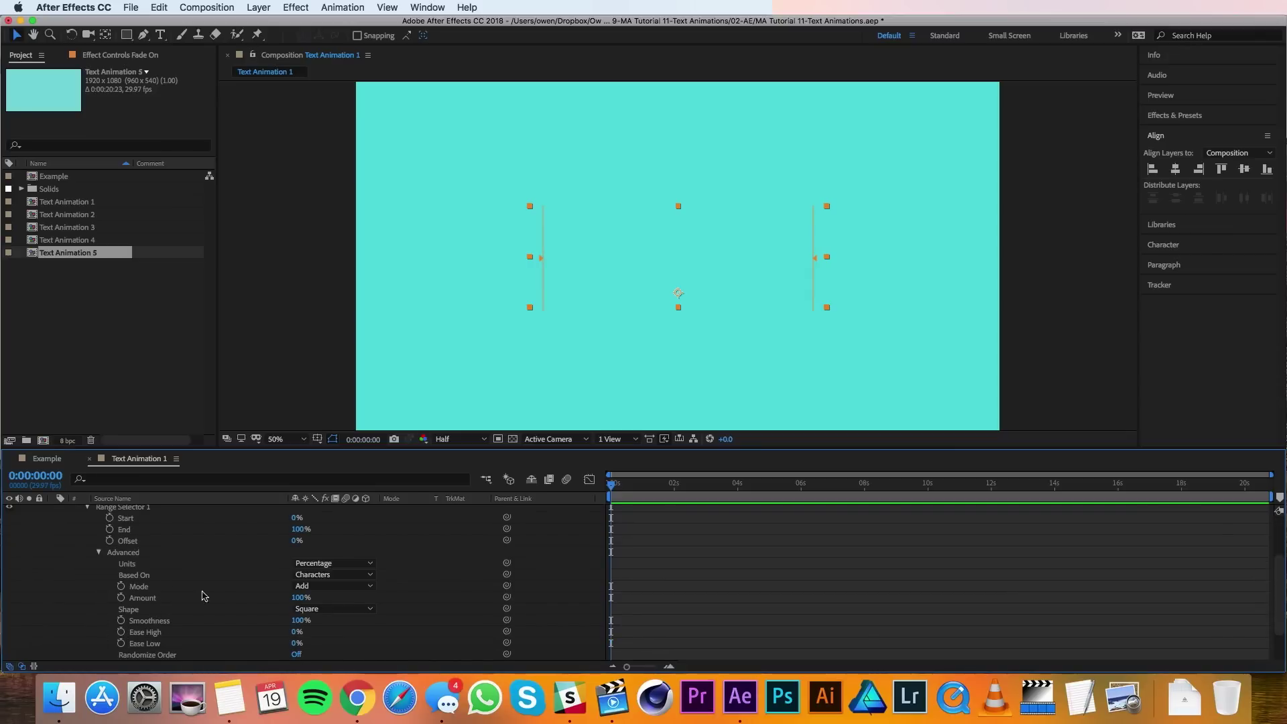
left_click(318, 610)
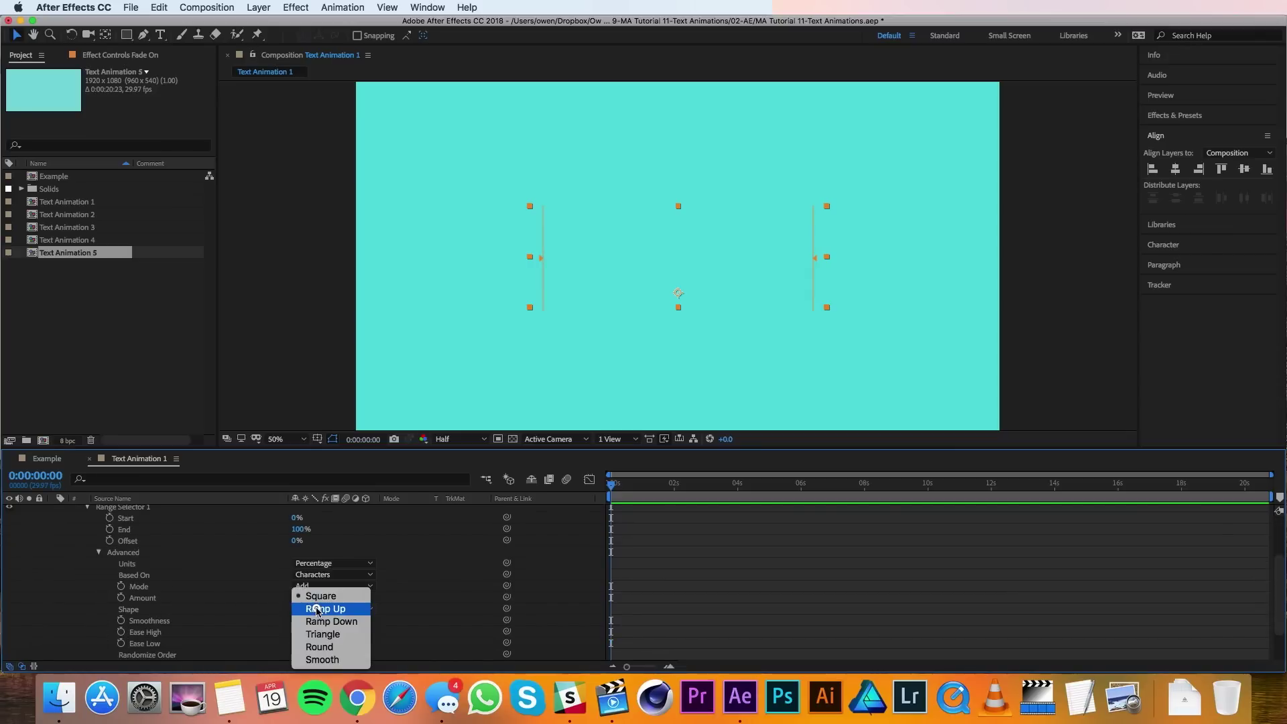
left_click(317, 609)
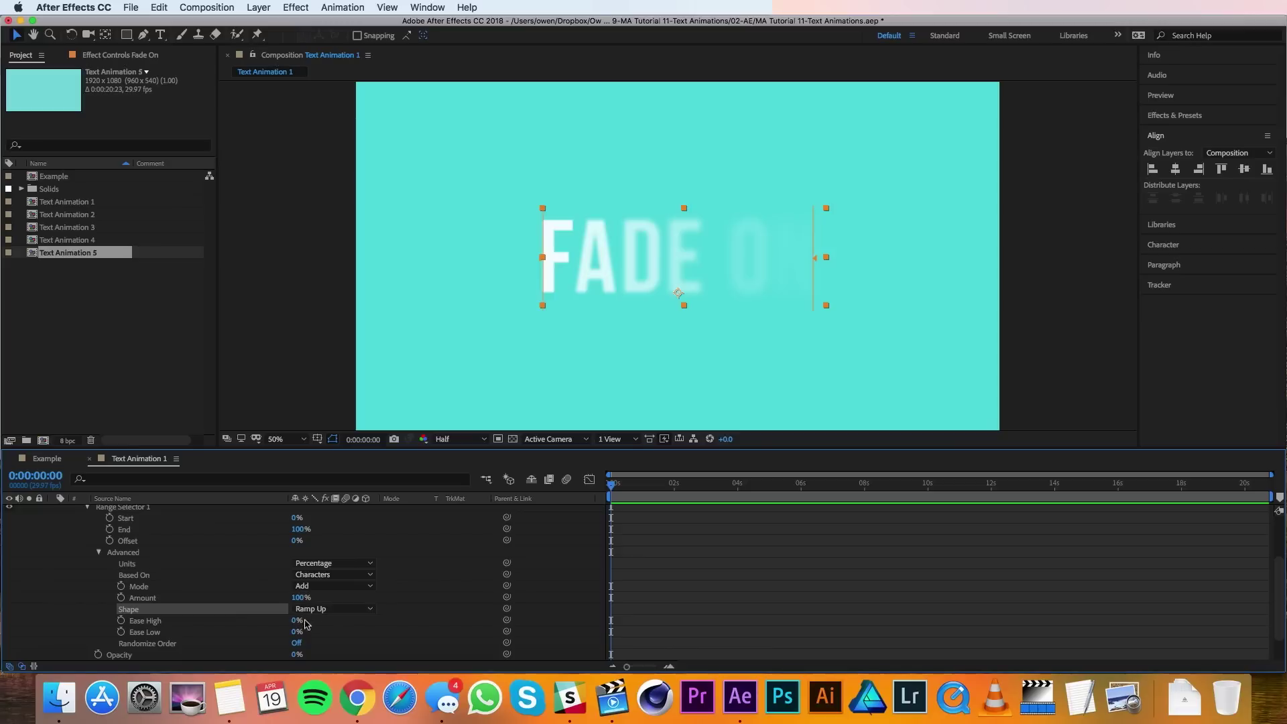
left_click(293, 621)
type("50")
key("Tab")
type("5")
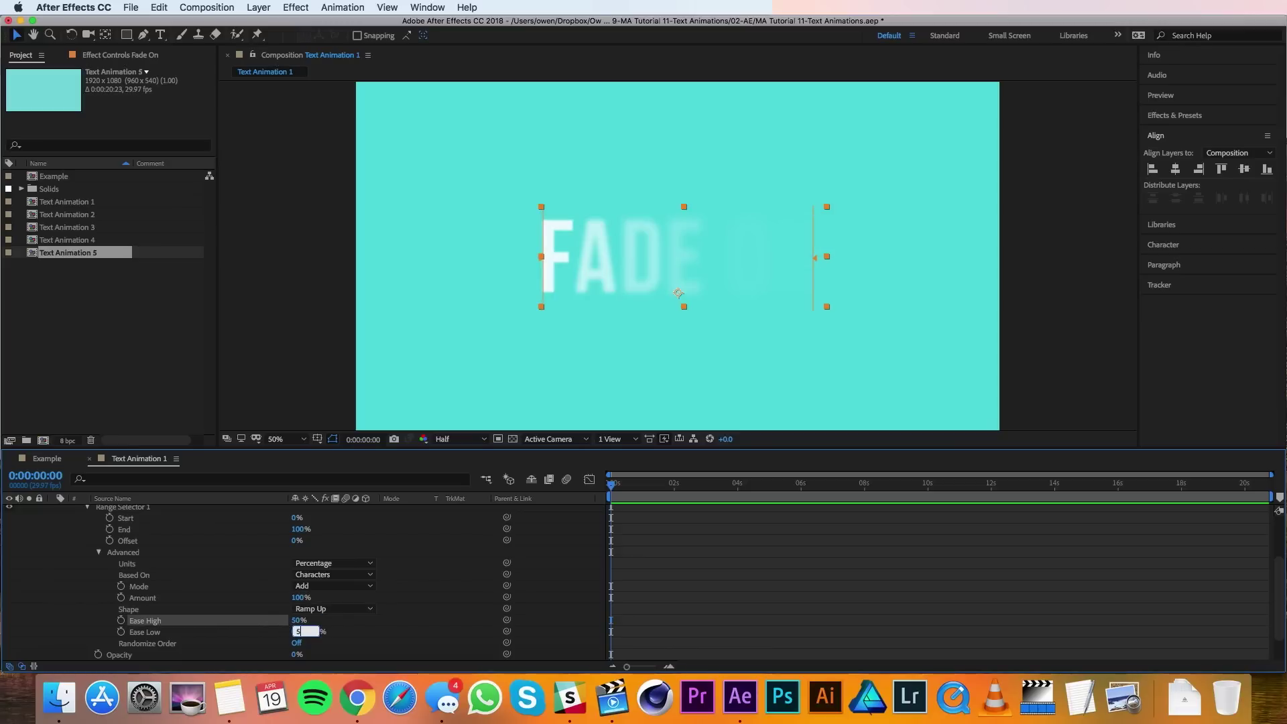
type("0")
key("Return")
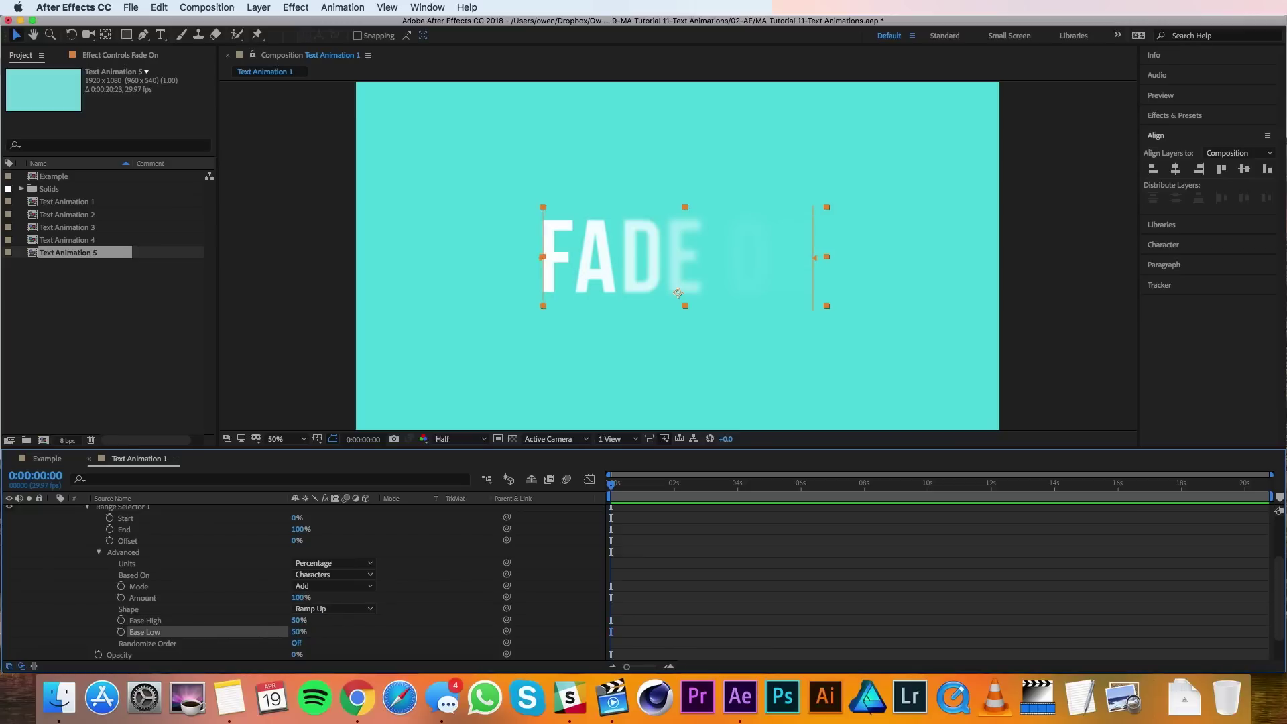
left_click(297, 644)
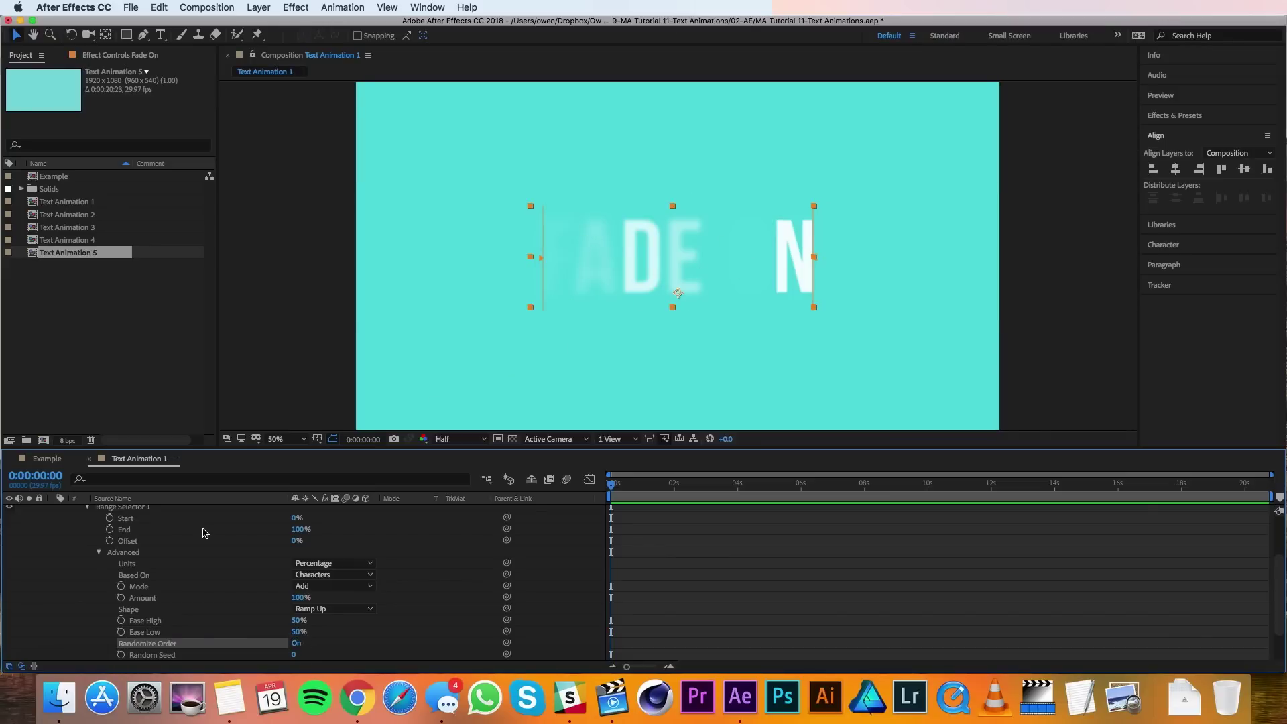
scroll(244, 546, "up", 3)
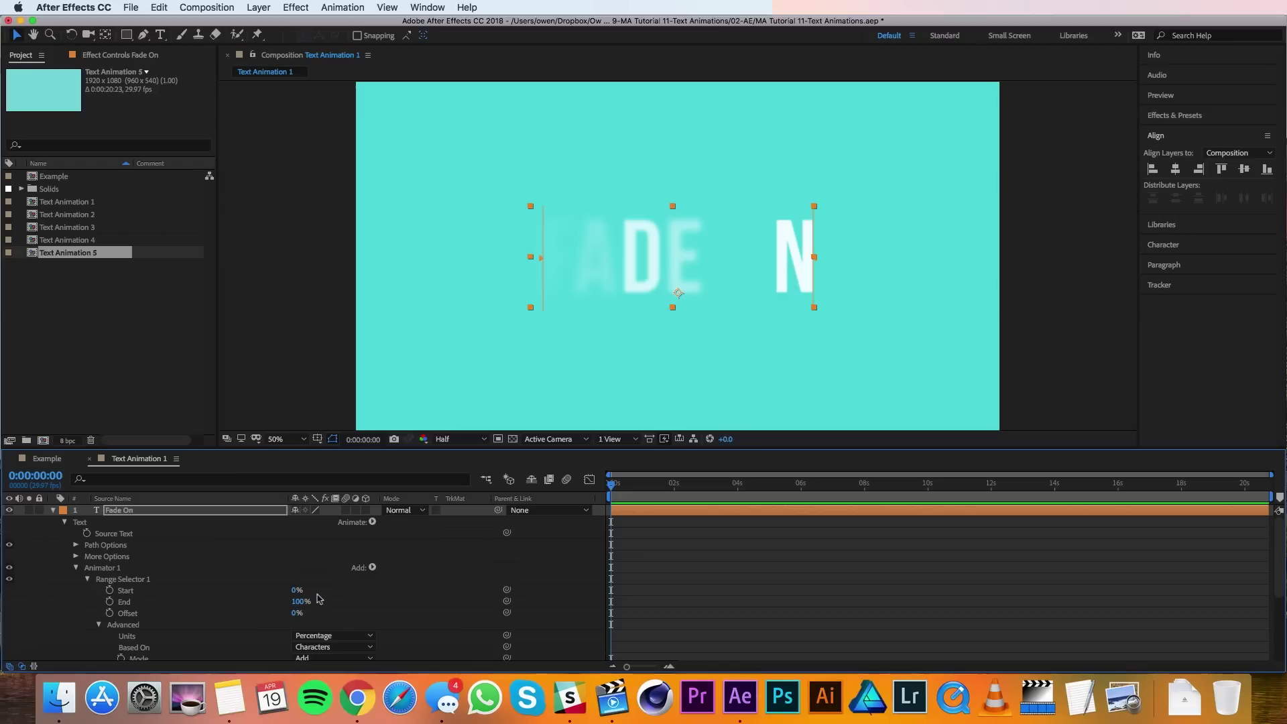
Keyframe the range selector Offset from -100% at 0 s to 100% around 1 s.
left_click(297, 613)
left_click(111, 613)
left_click_drag(645, 489, 659, 490)
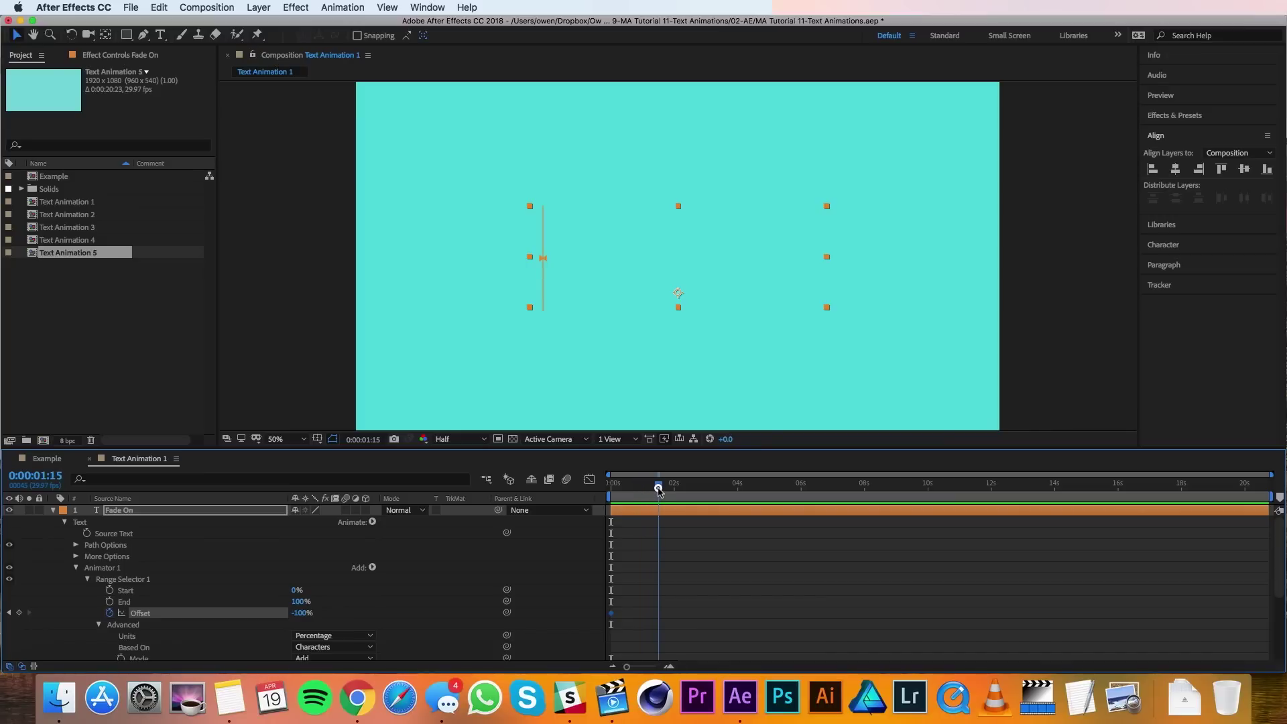
left_click(303, 613)
type("100")
key("Return")
Preview the fade-on animation, then open the Text Animation 2 composition.
key("ctrl+0")
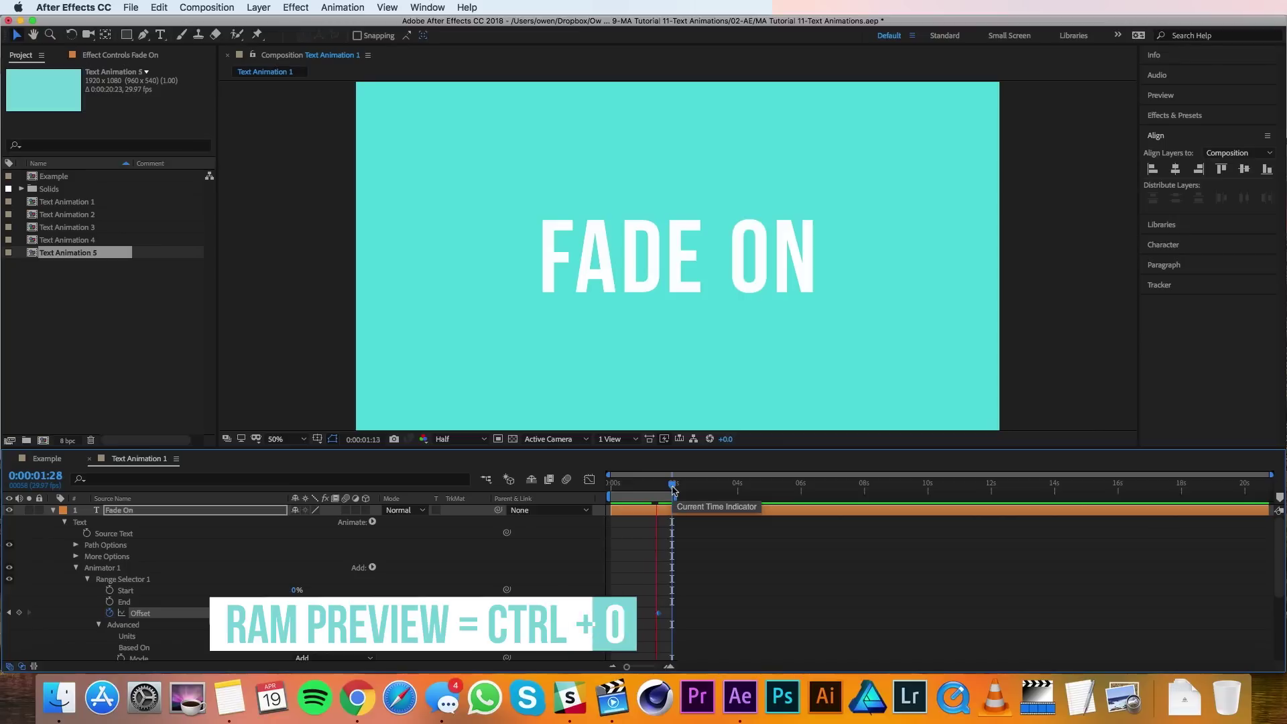
key("space")
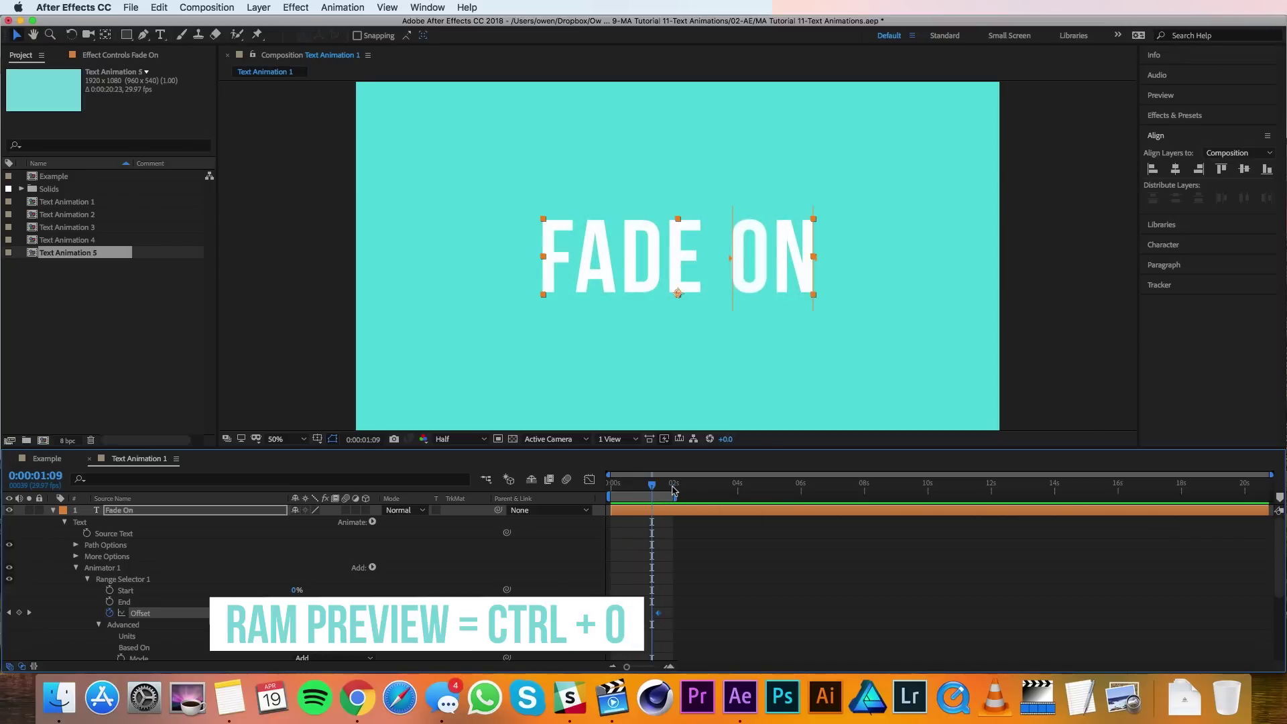
double_click(47, 215)
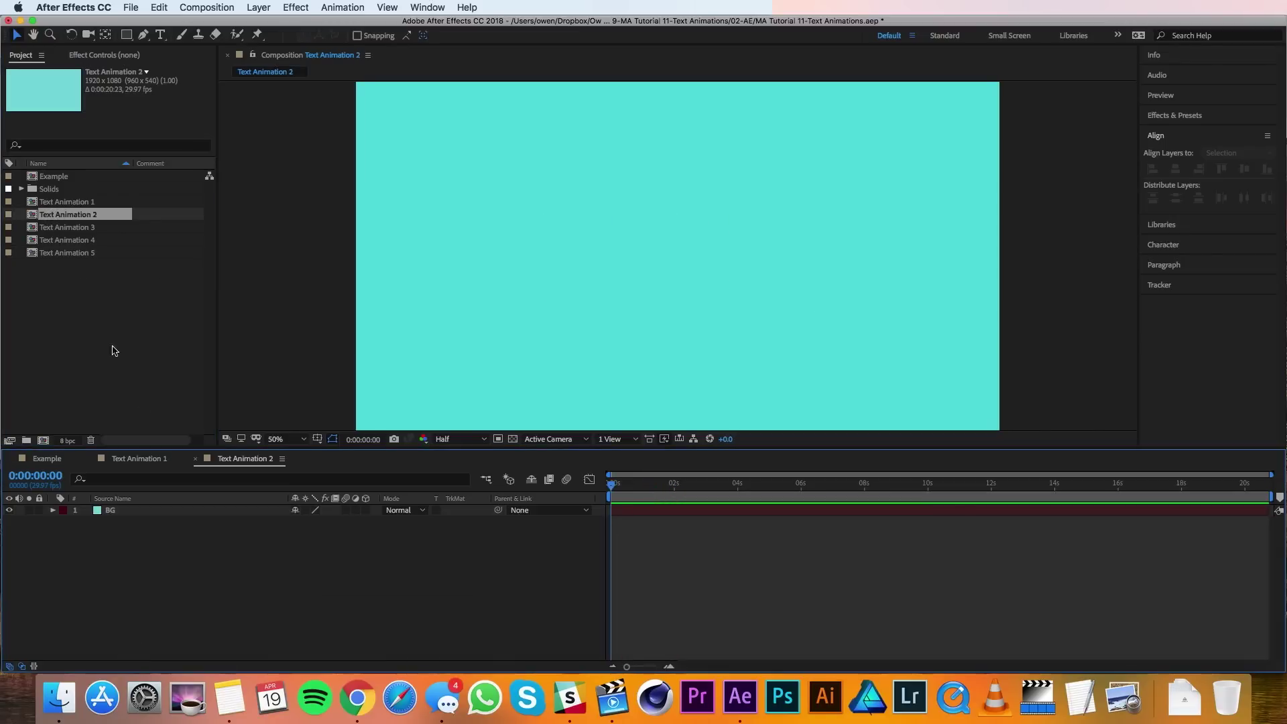
Type 'Masked' as a new text layer and enlarge its font size to about 256 px.
left_click(160, 35)
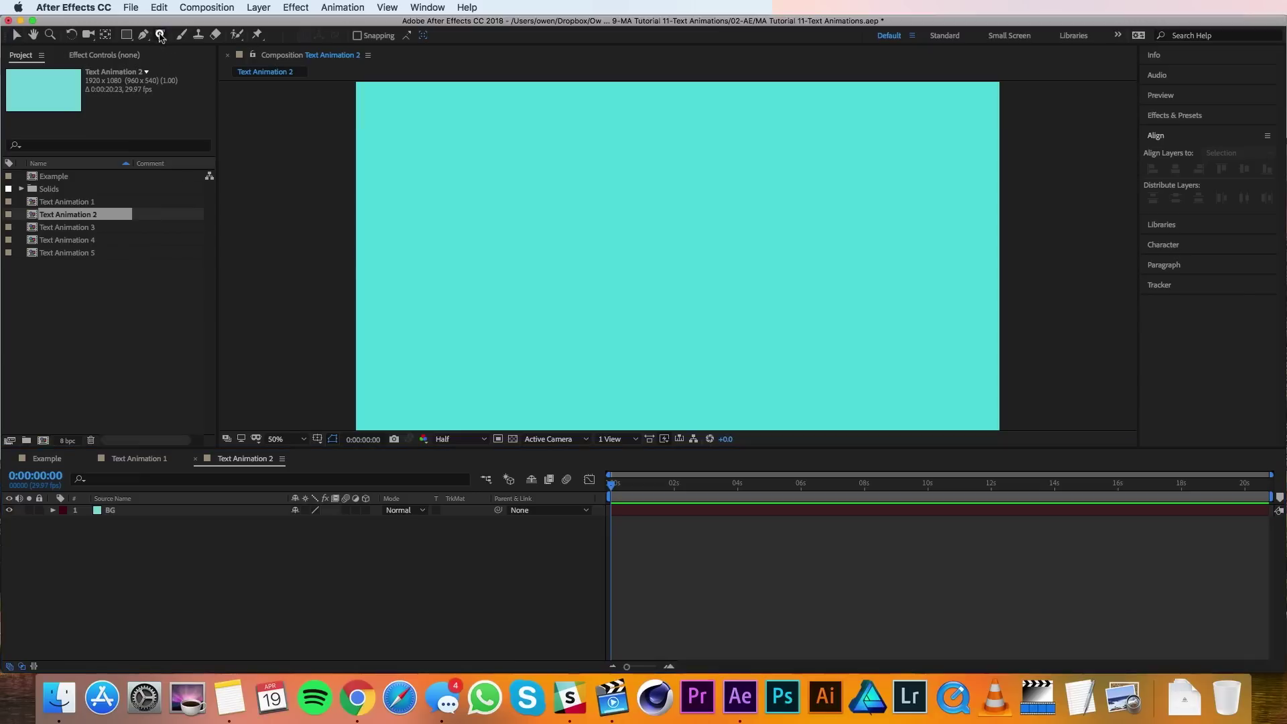
left_click(624, 235)
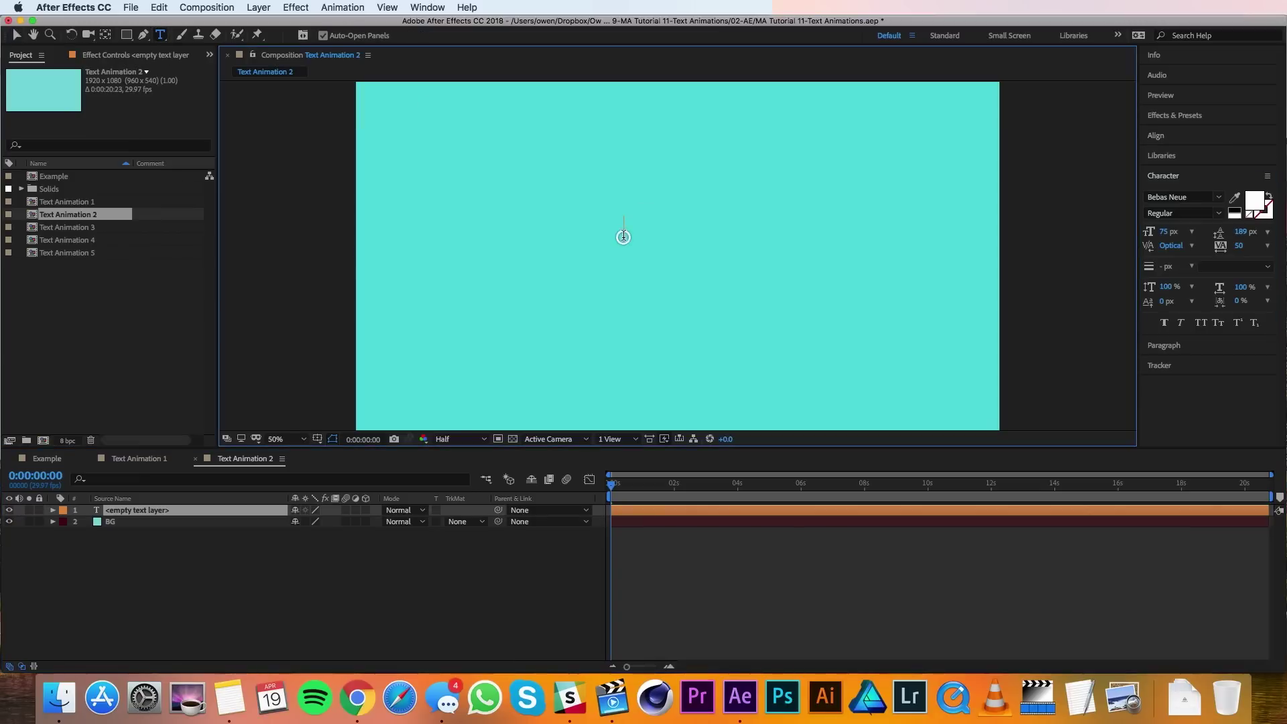
type("Masked")
key("Escape")
left_click(1165, 232)
type("228")
key("Return")
left_click_drag(1148, 232, 1185, 232)
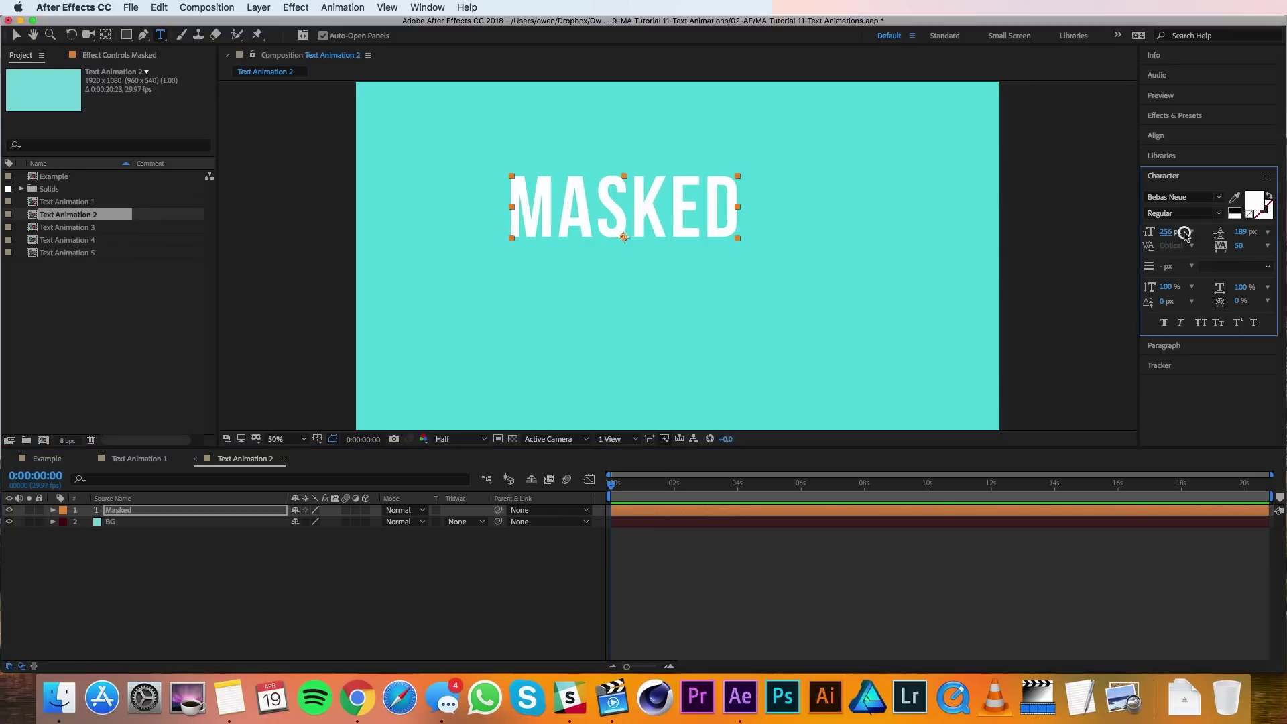
Centre the MASKED text horizontally and vertically in the composition.
left_click(1164, 140)
left_click(1175, 169)
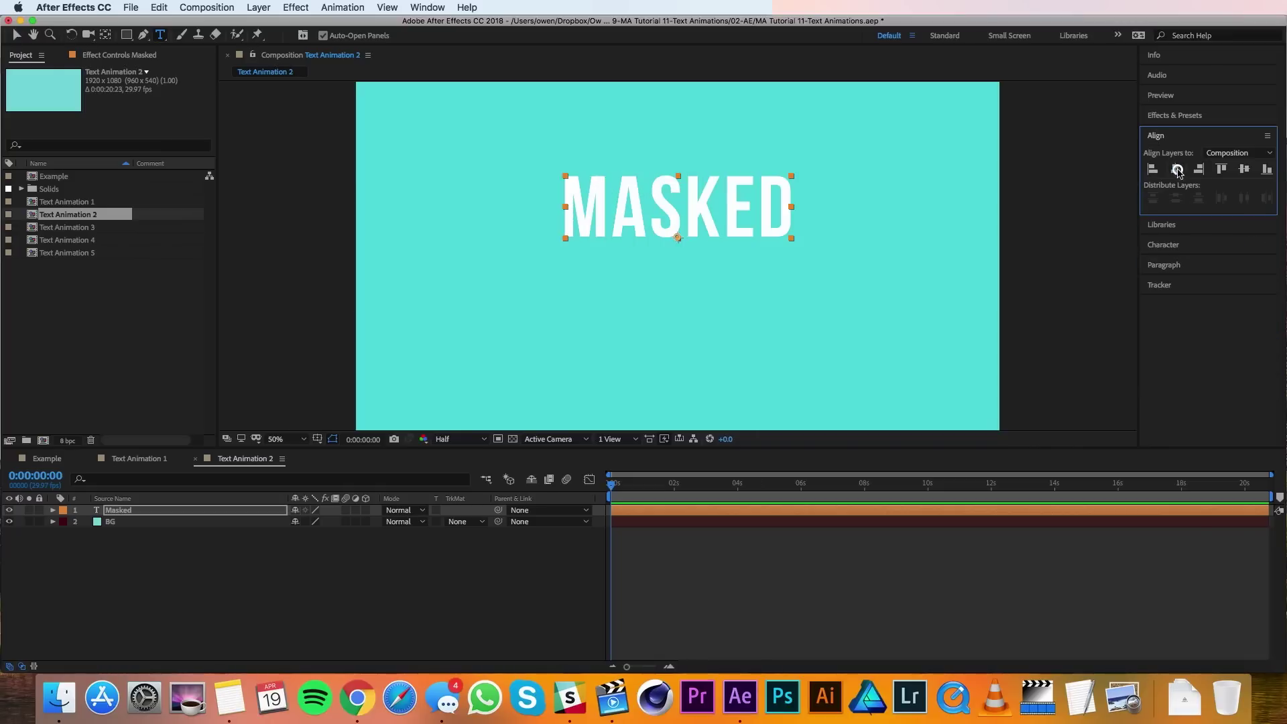
left_click(1242, 169)
left_click(118, 510)
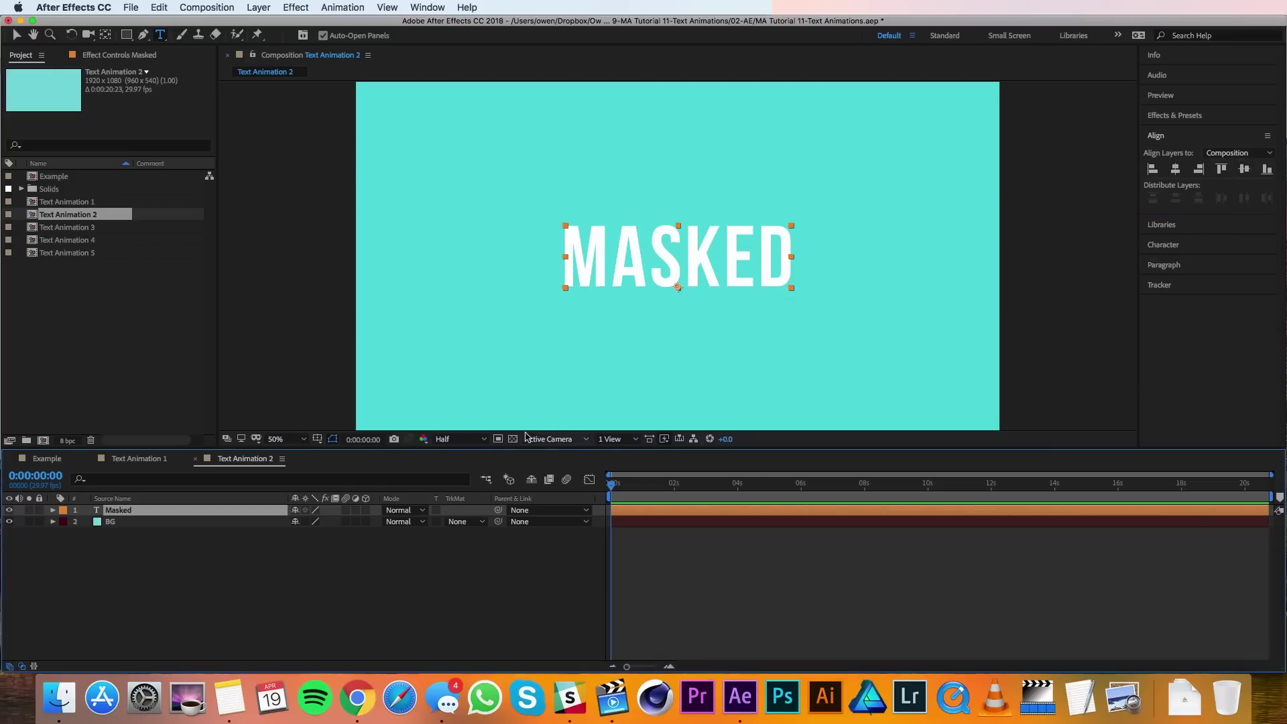
Add a Position animator to the Masked text layer.
left_click(53, 511)
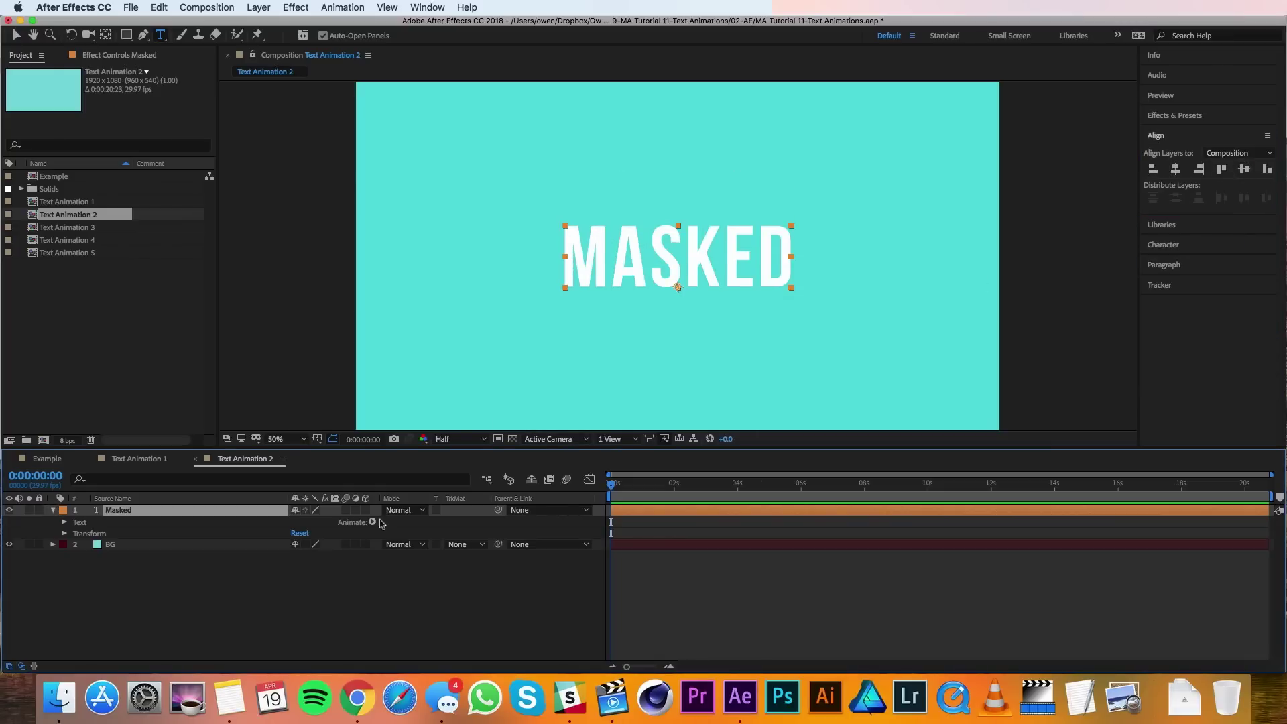
left_click(373, 523)
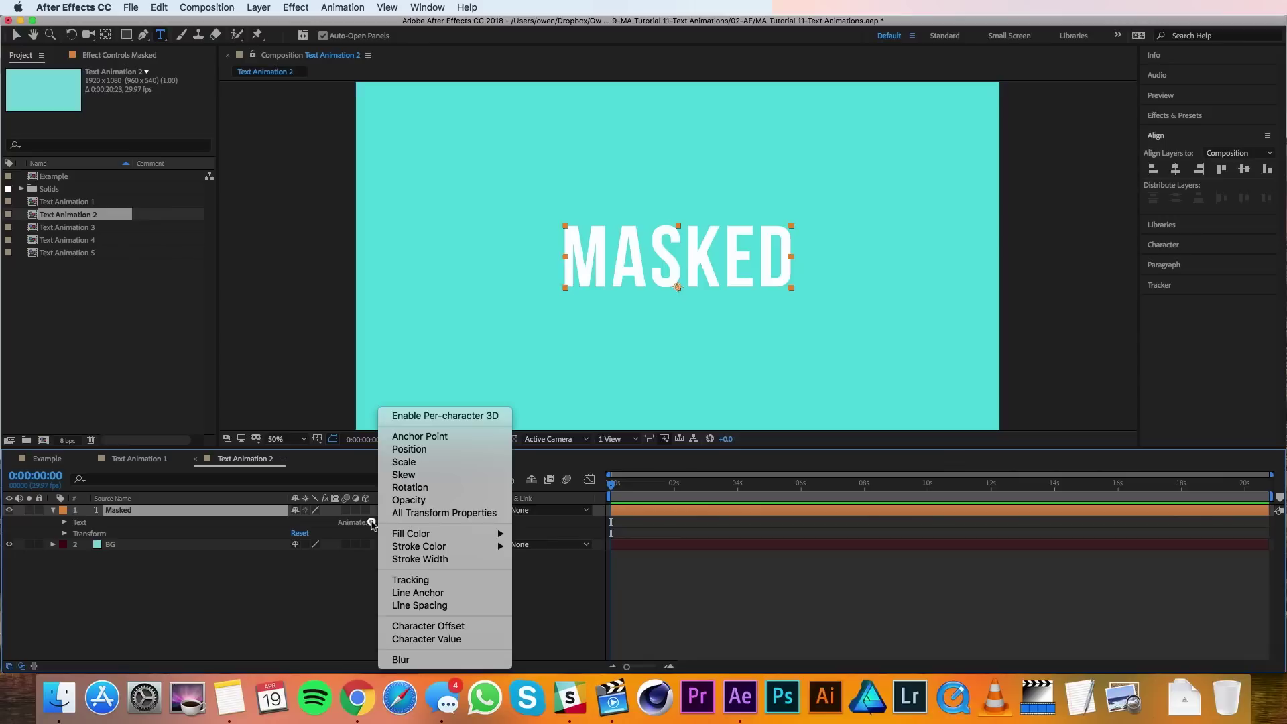
left_click(409, 449)
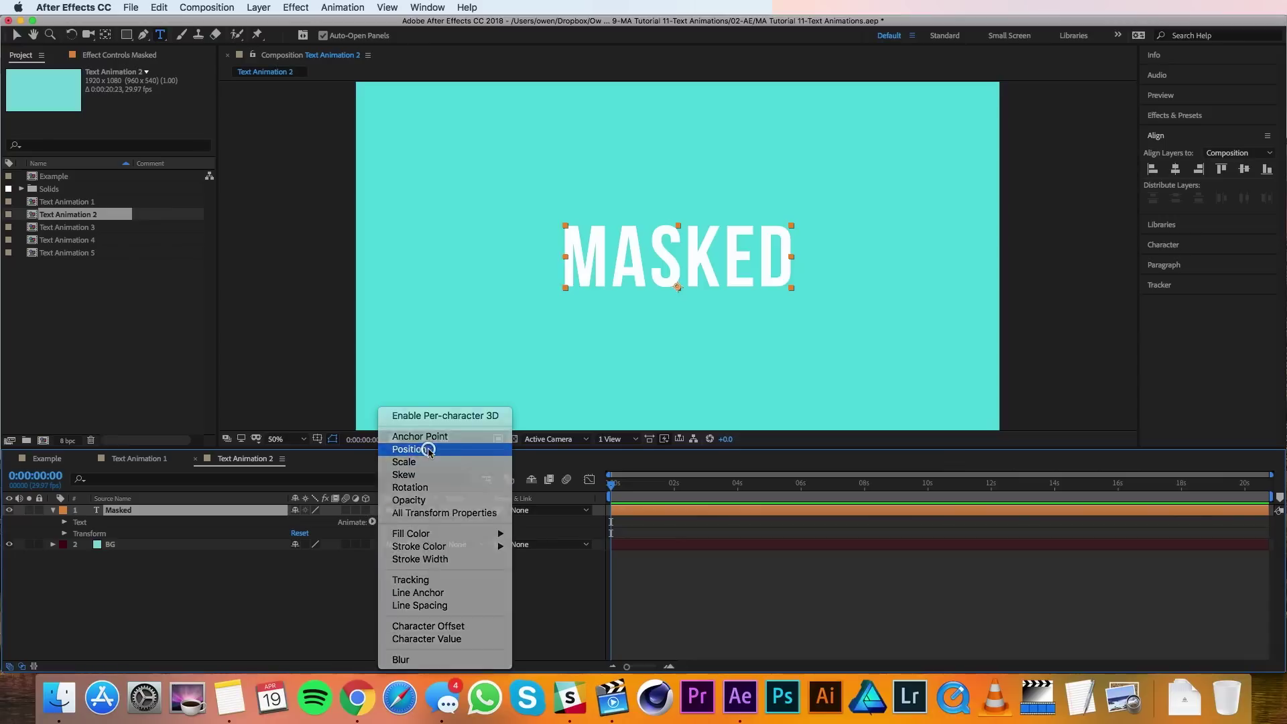
Set the animator Position to 0, 230 to push the letters down.
key("v")
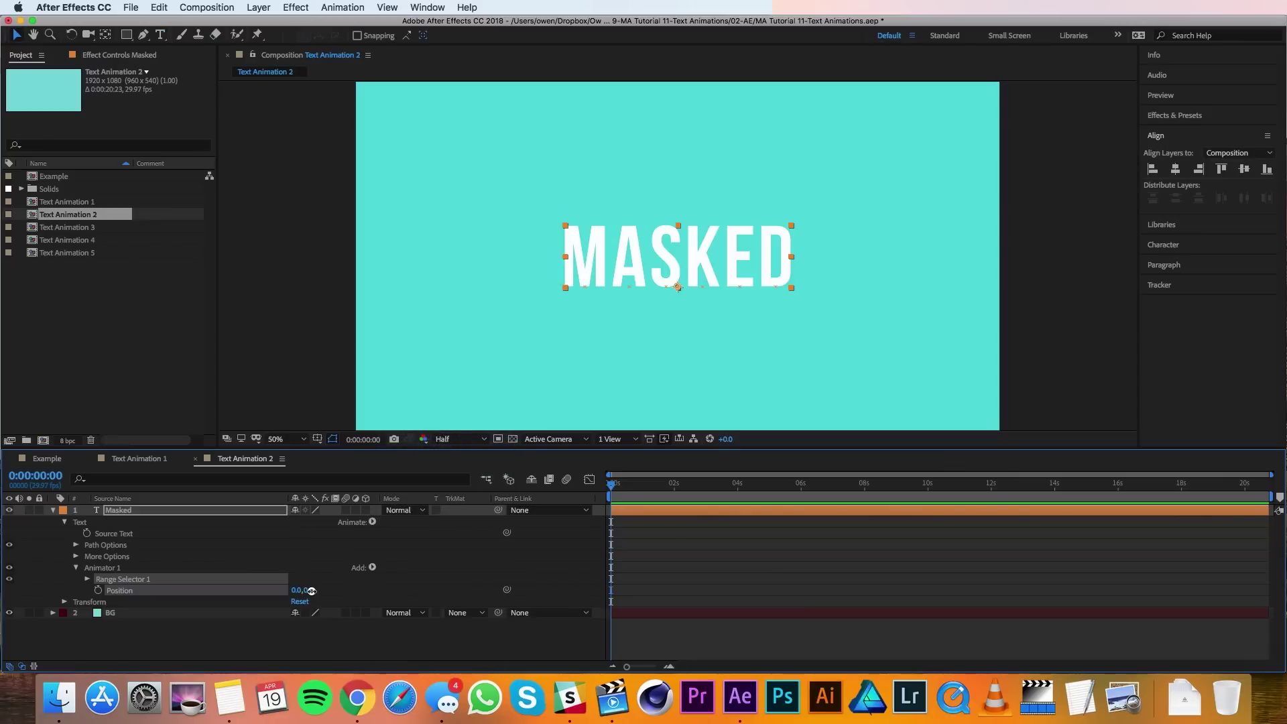
left_click_drag(313, 591, 451, 603)
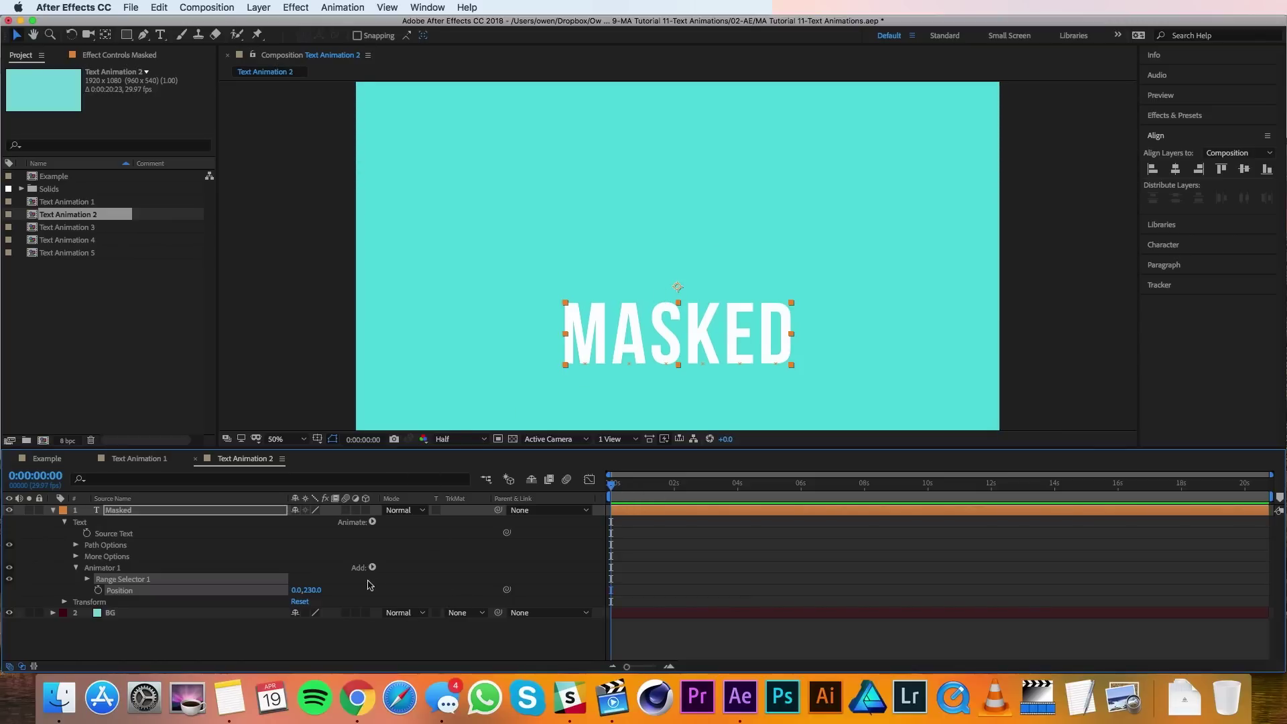
left_click(314, 591)
type("0")
key("Return")
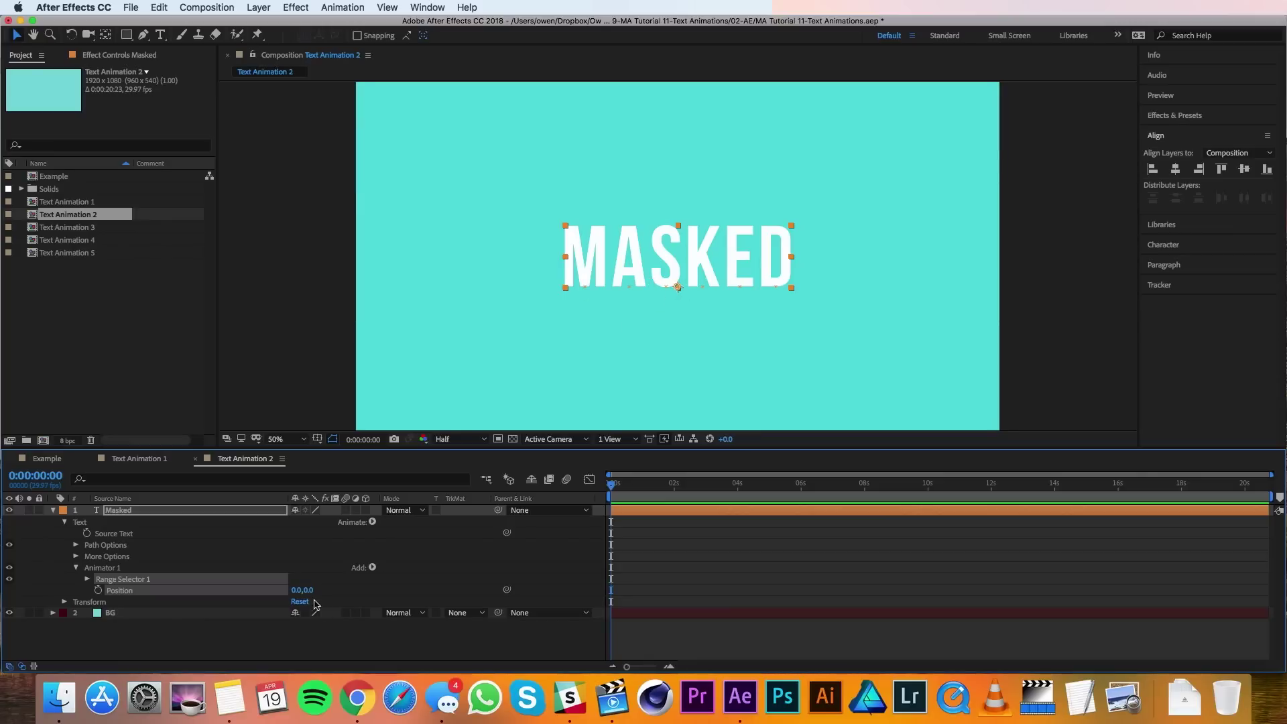
left_click_drag(309, 592, 446, 609)
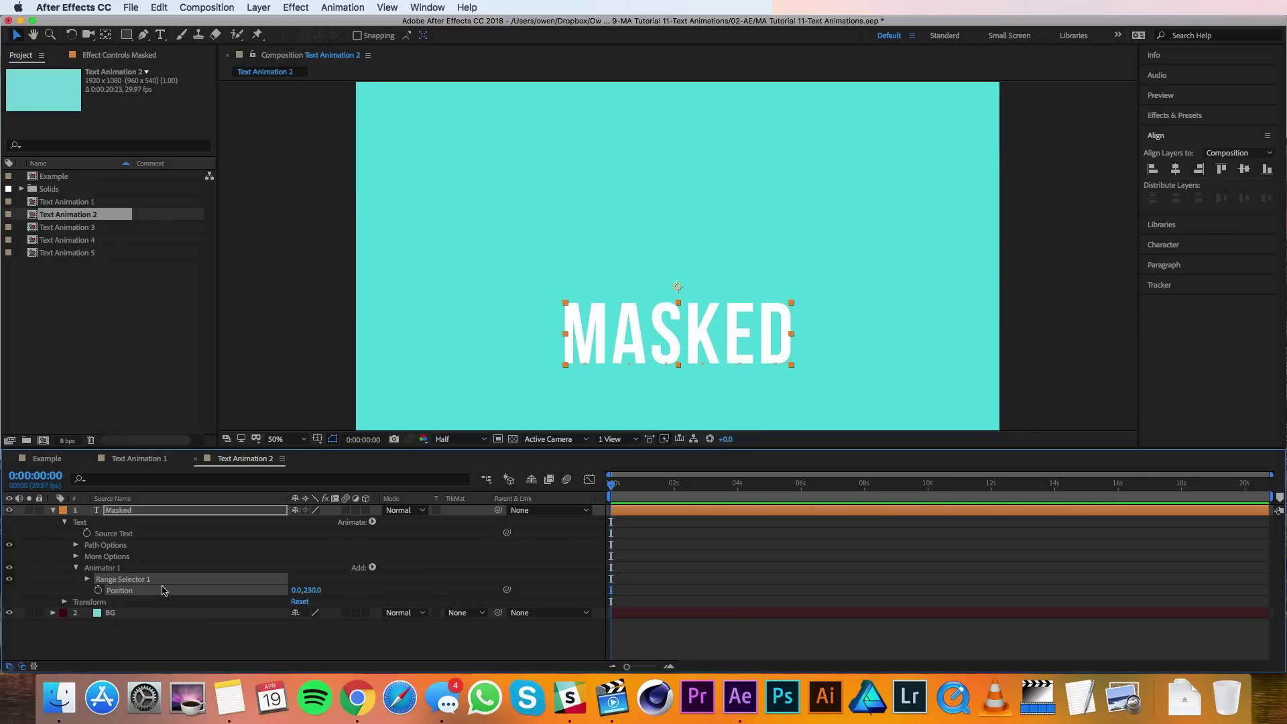
Set the range selector Shape to Ramp Up with Ease Low at 100%.
left_click(88, 580)
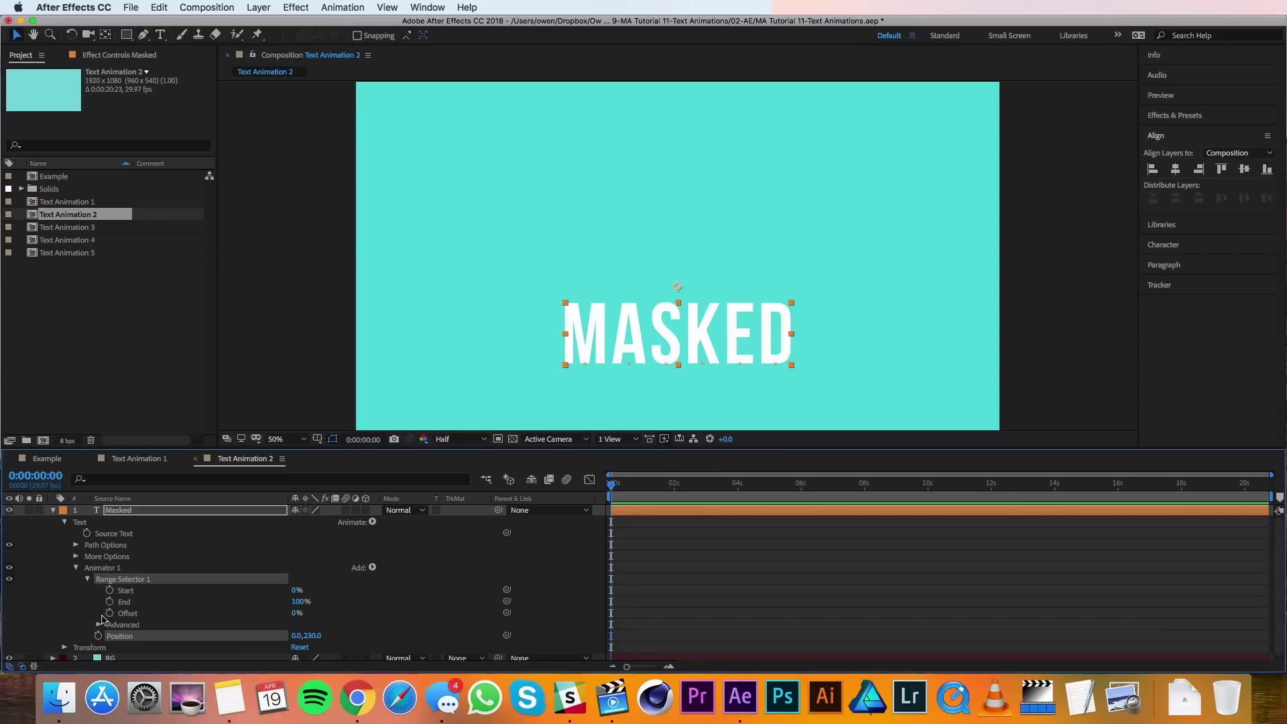
left_click(98, 624)
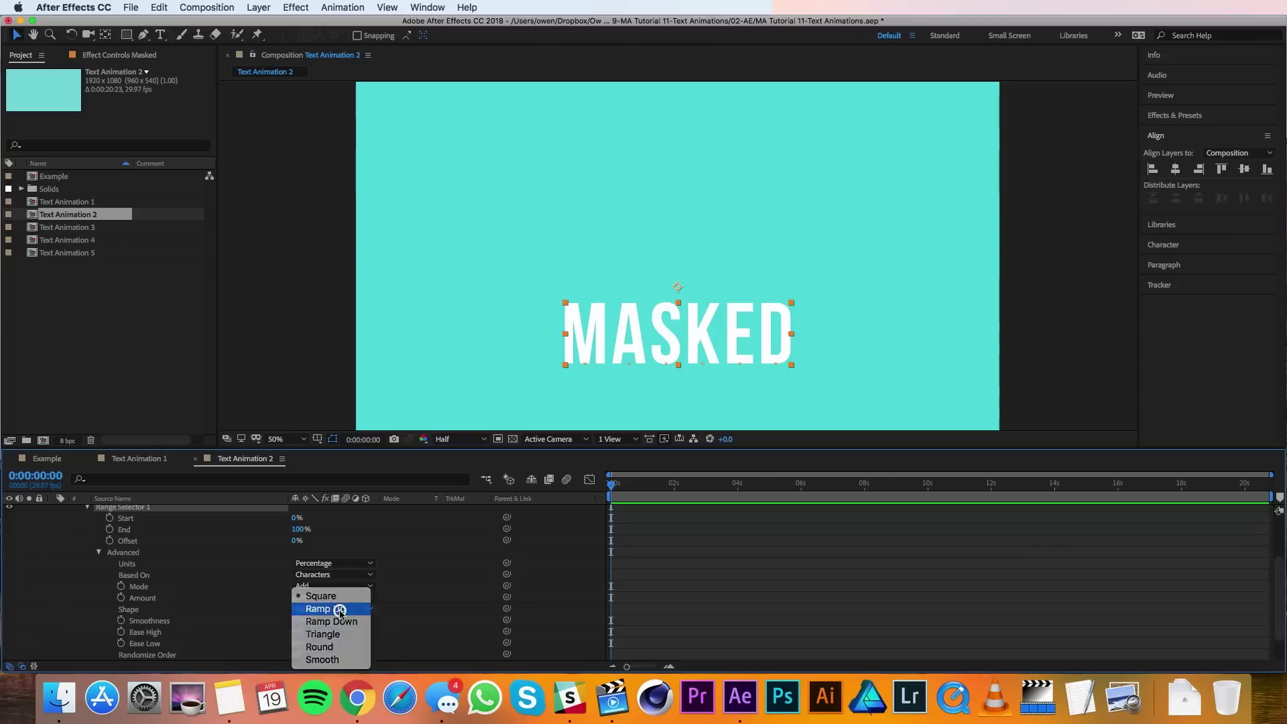
left_click(339, 610)
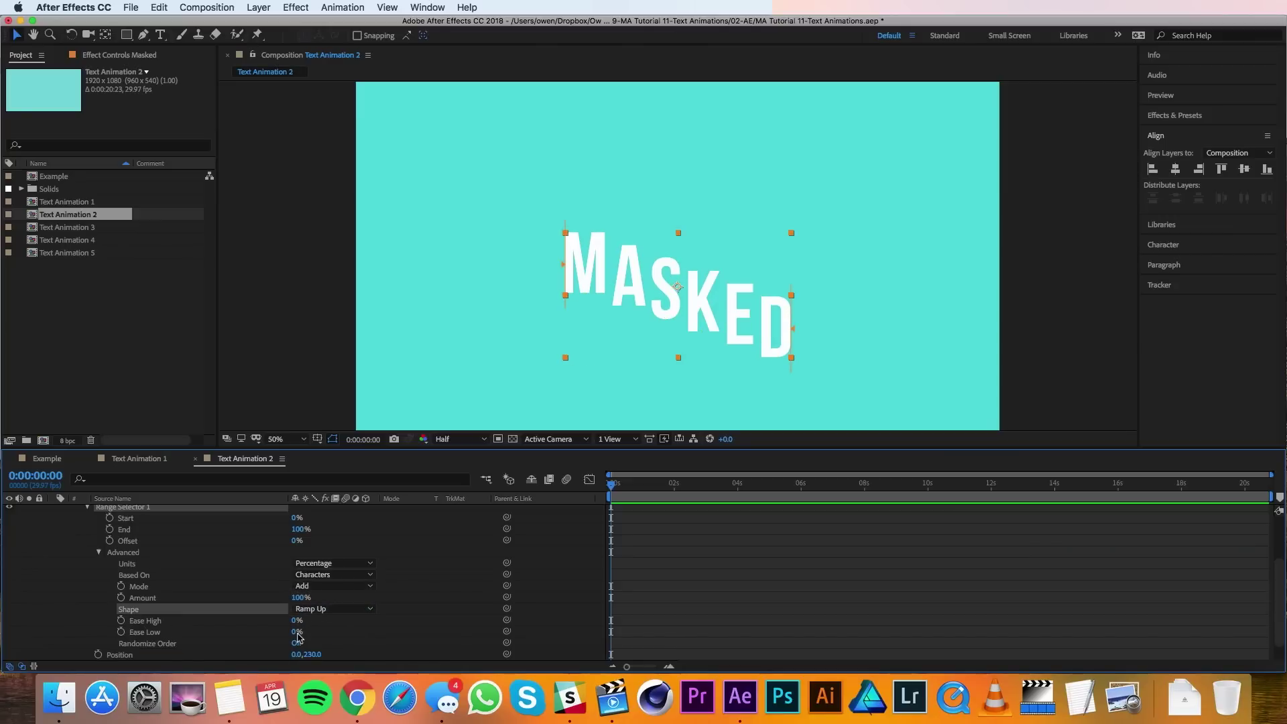
left_click(297, 636)
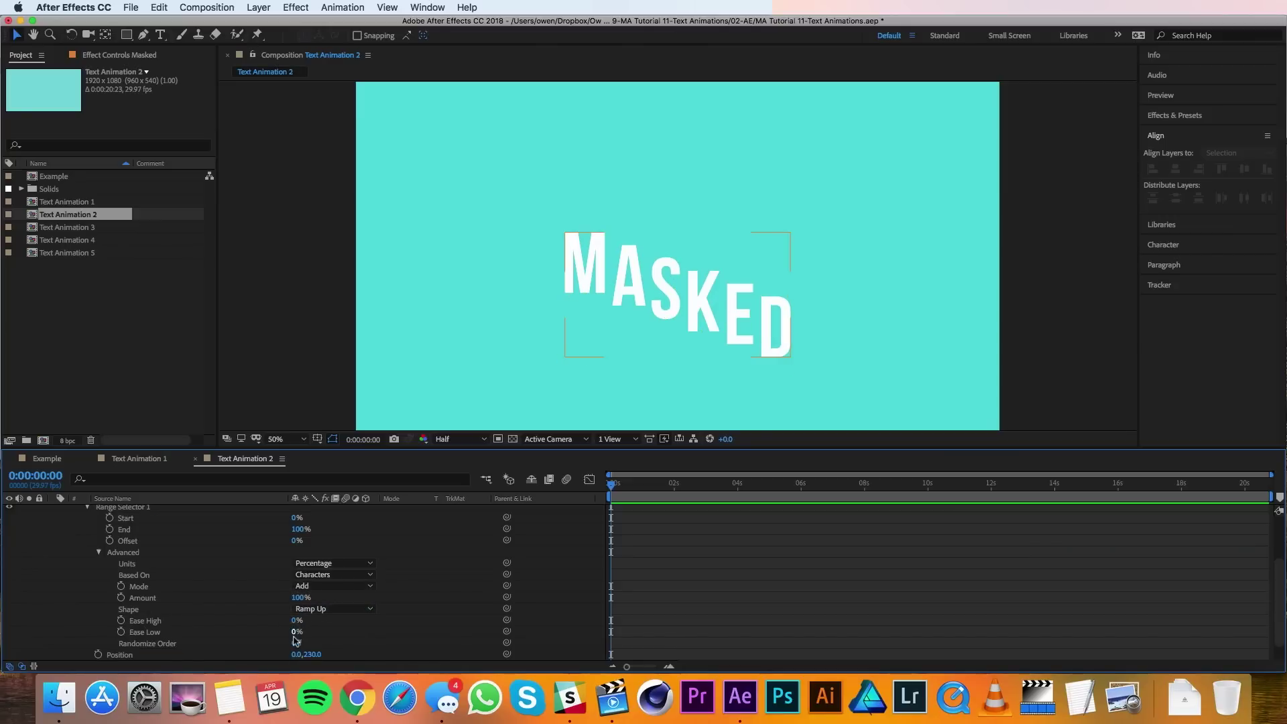
left_click(294, 633)
type("100")
key("Return")
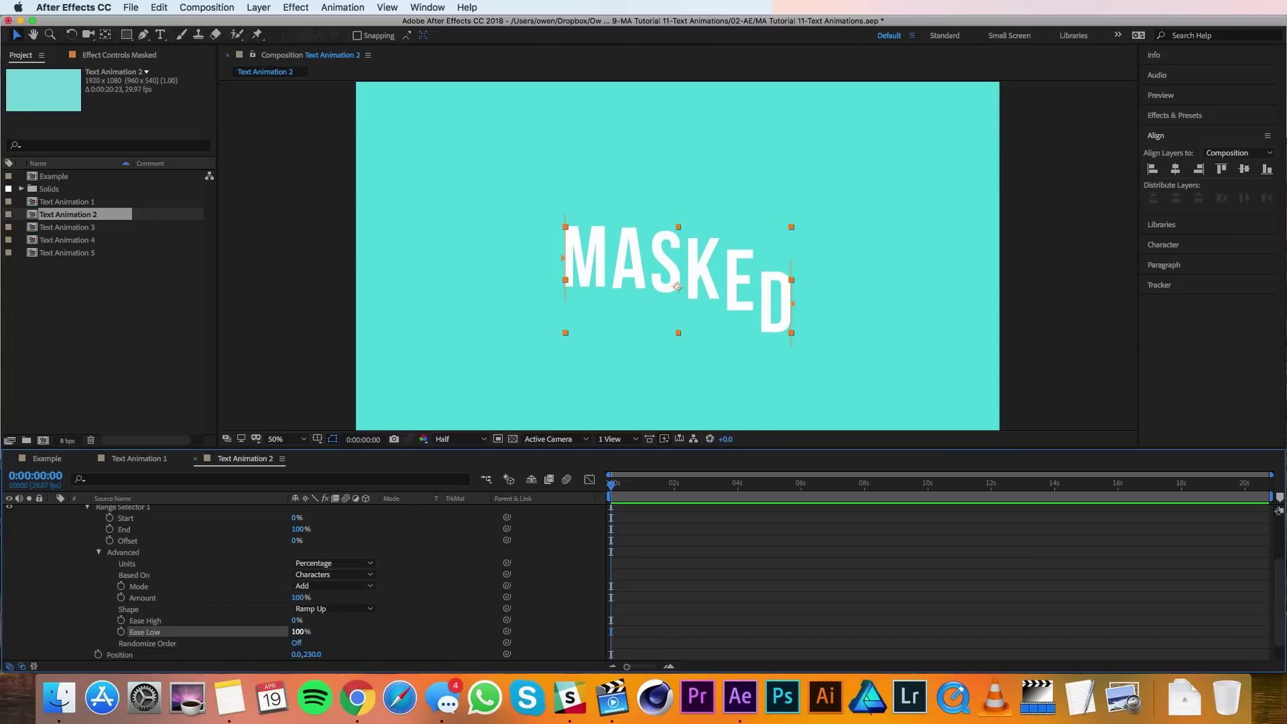
Keyframe the Offset at -100% at the start of the timeline.
left_click(295, 540)
key("Return")
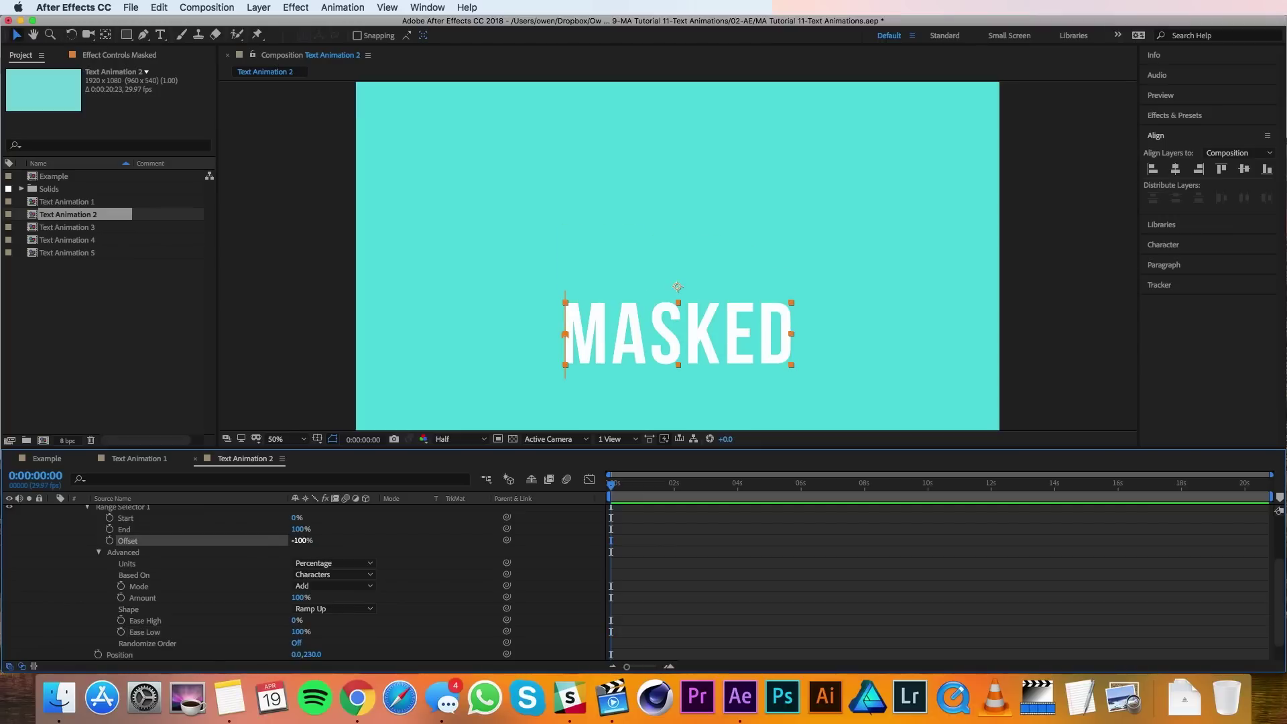
left_click(110, 542)
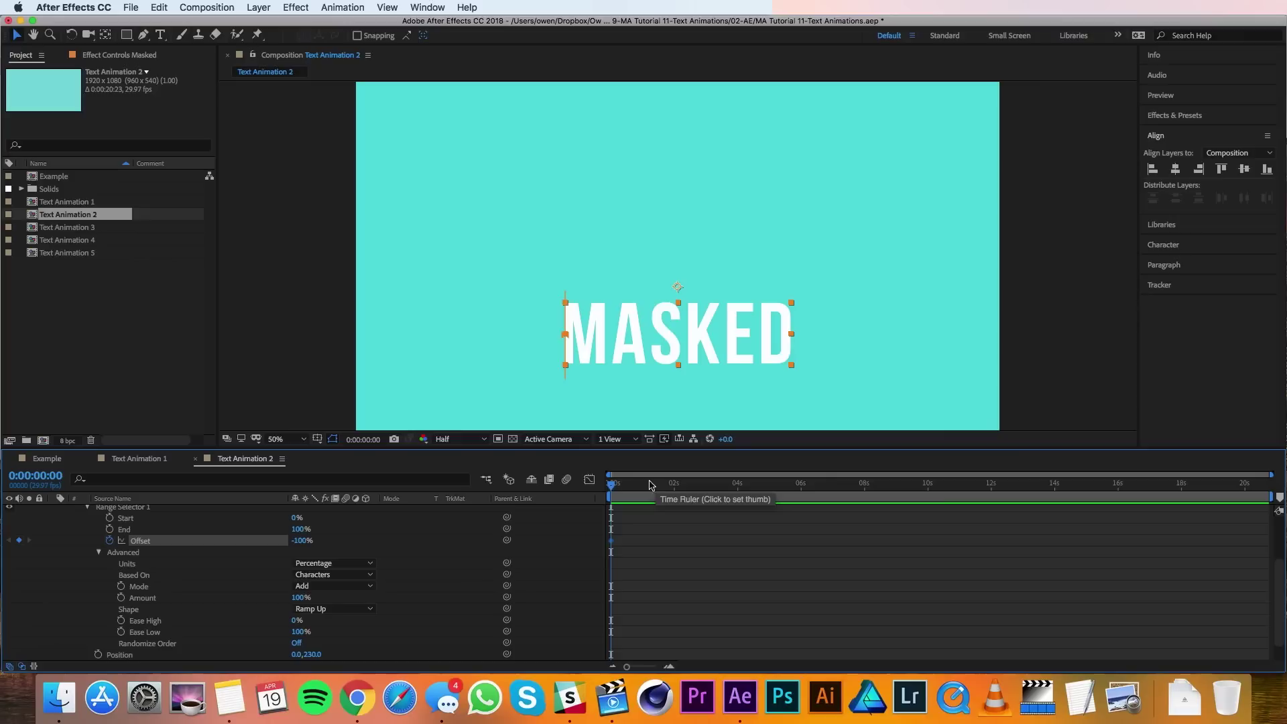
Keyframe Offset at 100% at 1 s and draw a rectangular mask around MASKED.
left_click_drag(632, 485, 643, 490)
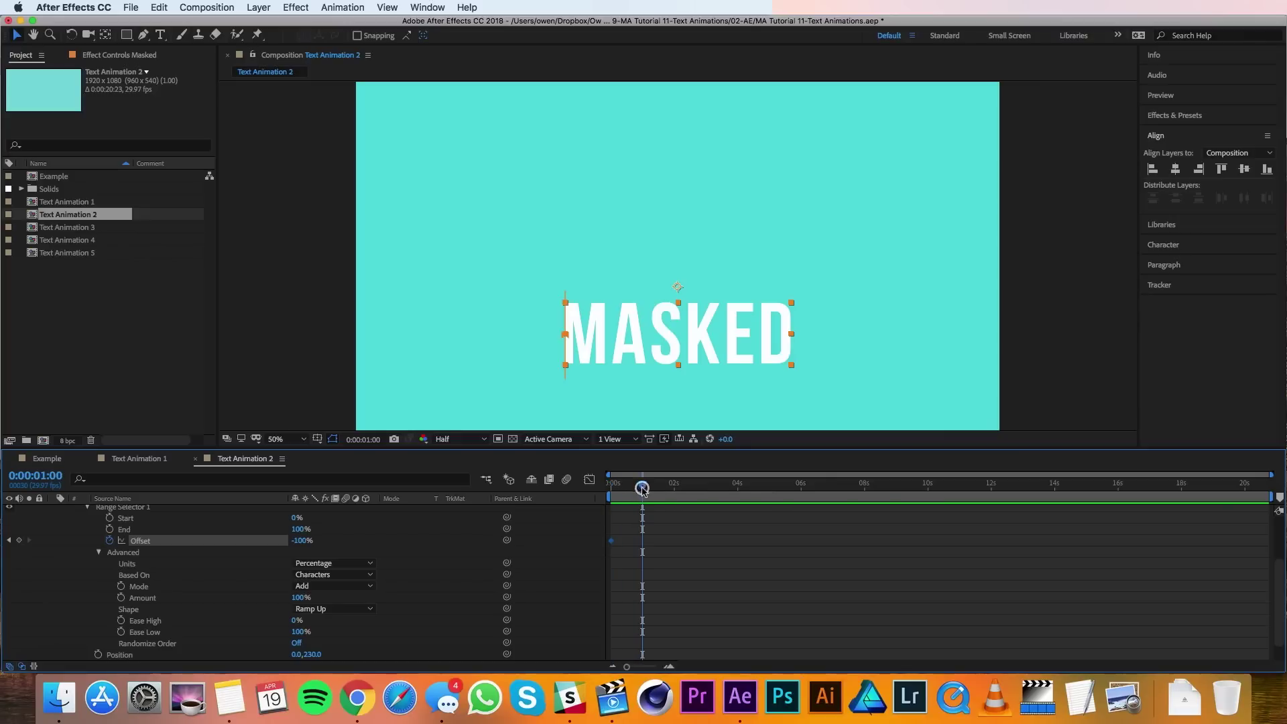
left_click(302, 540)
type("1")
key("Return")
left_click(125, 34)
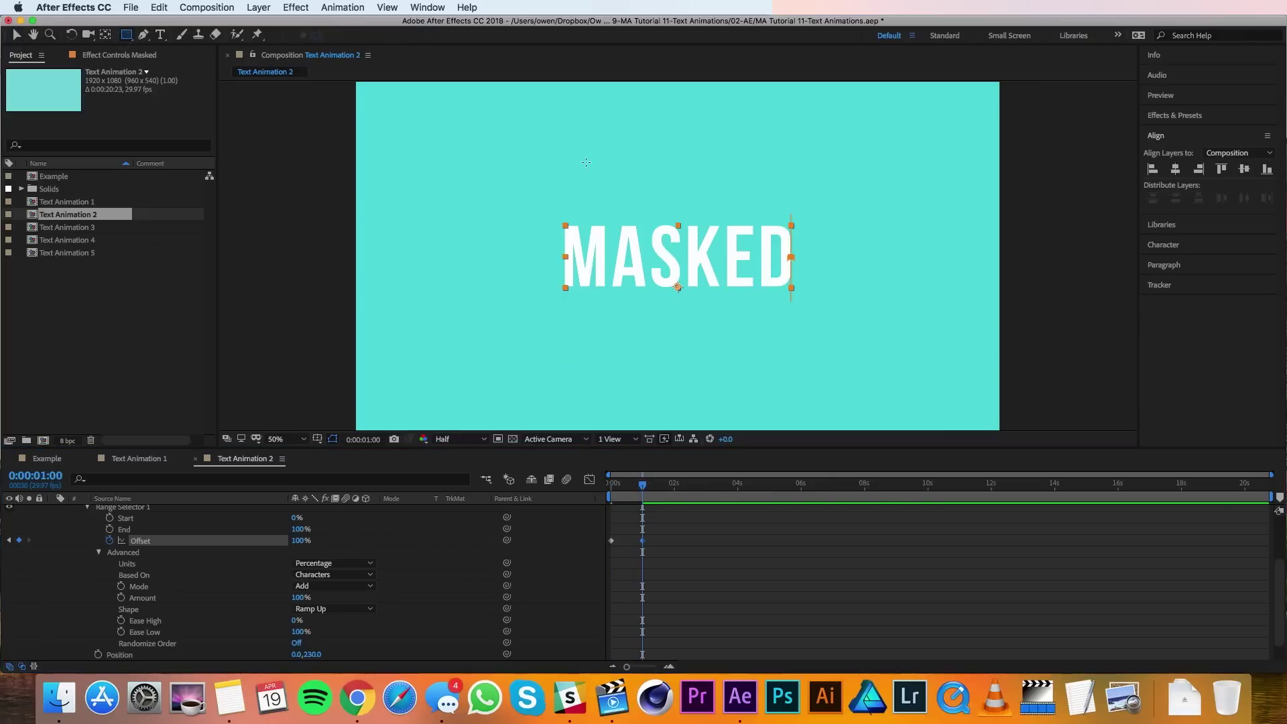
left_click_drag(525, 200, 813, 291)
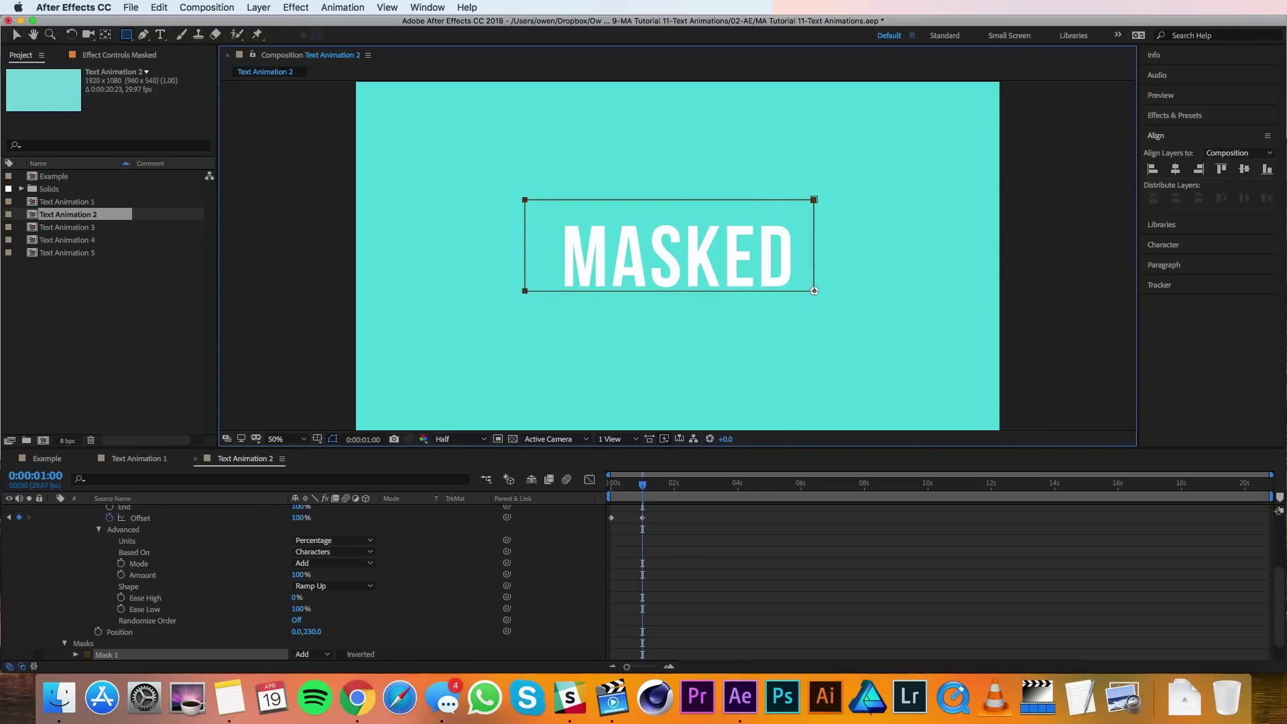
Preview the MASKED rise-up from 1s 11f, then open the Text Animation 3 composition.
left_click(655, 484)
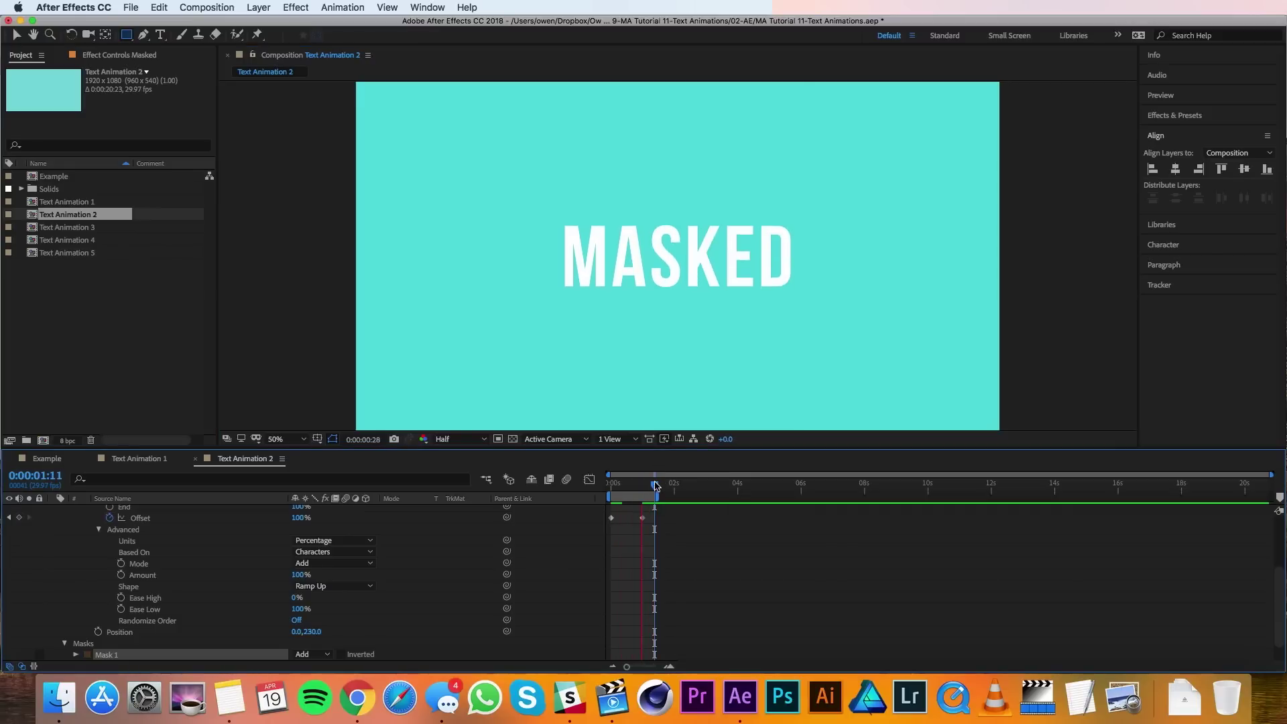
key("space")
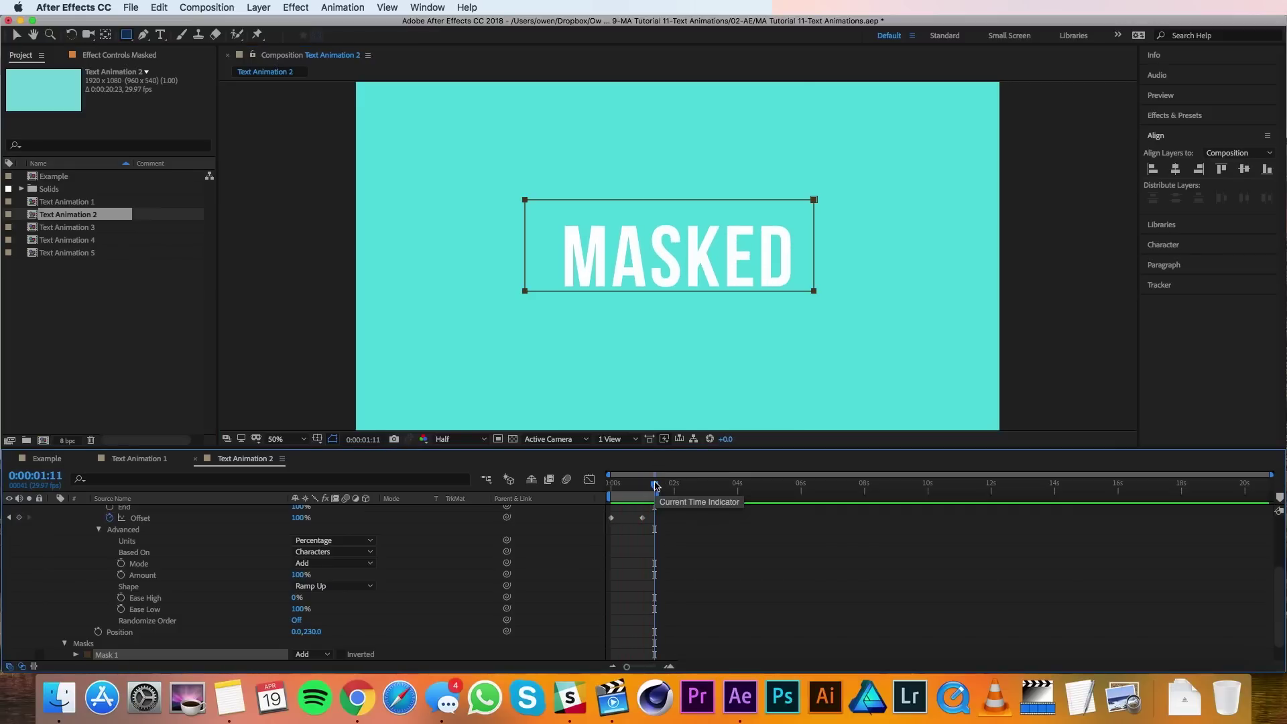
double_click(74, 228)
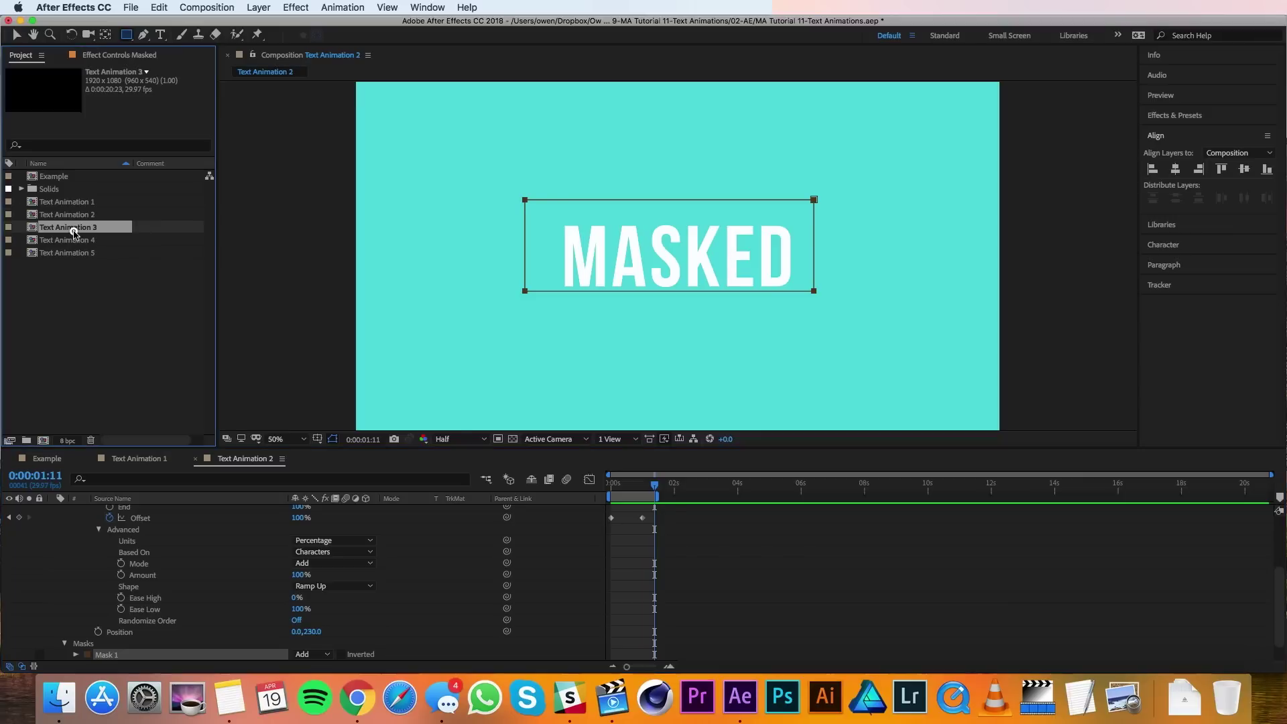
Add a 'Tracking' text layer and centre it horizontally and vertically in the comp.
left_click(161, 37)
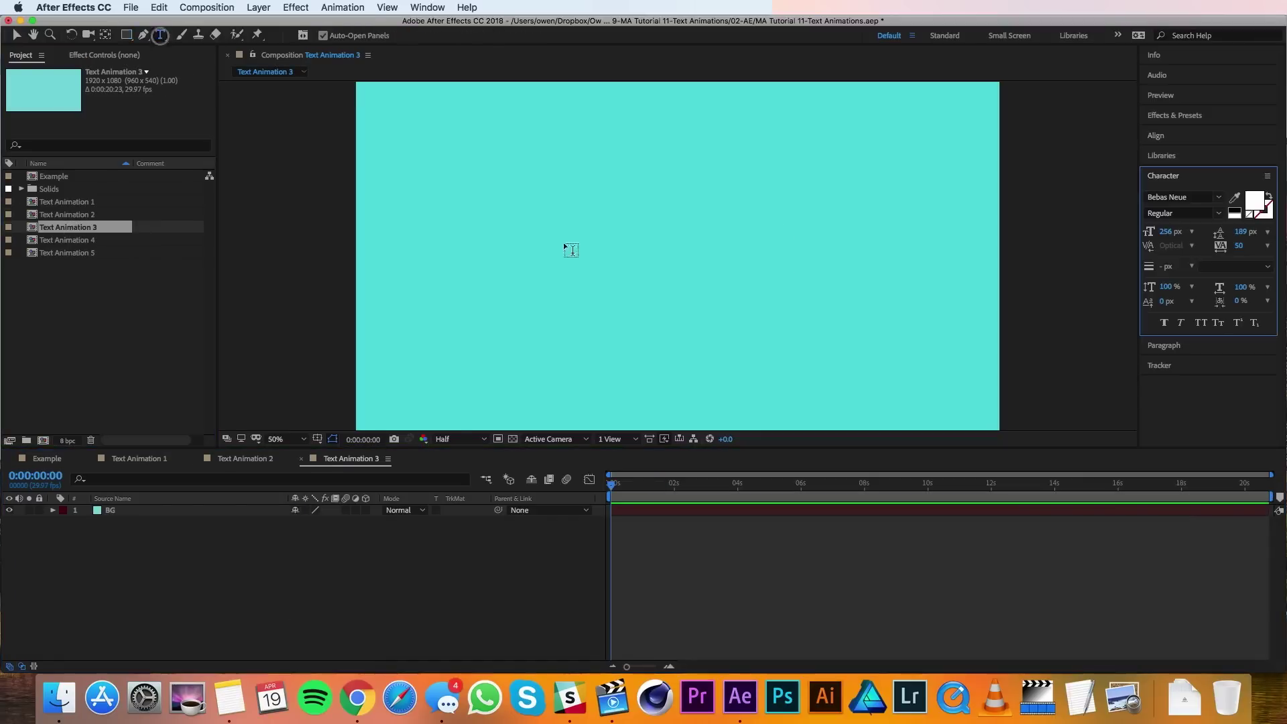
left_click(630, 247)
type("Tracking")
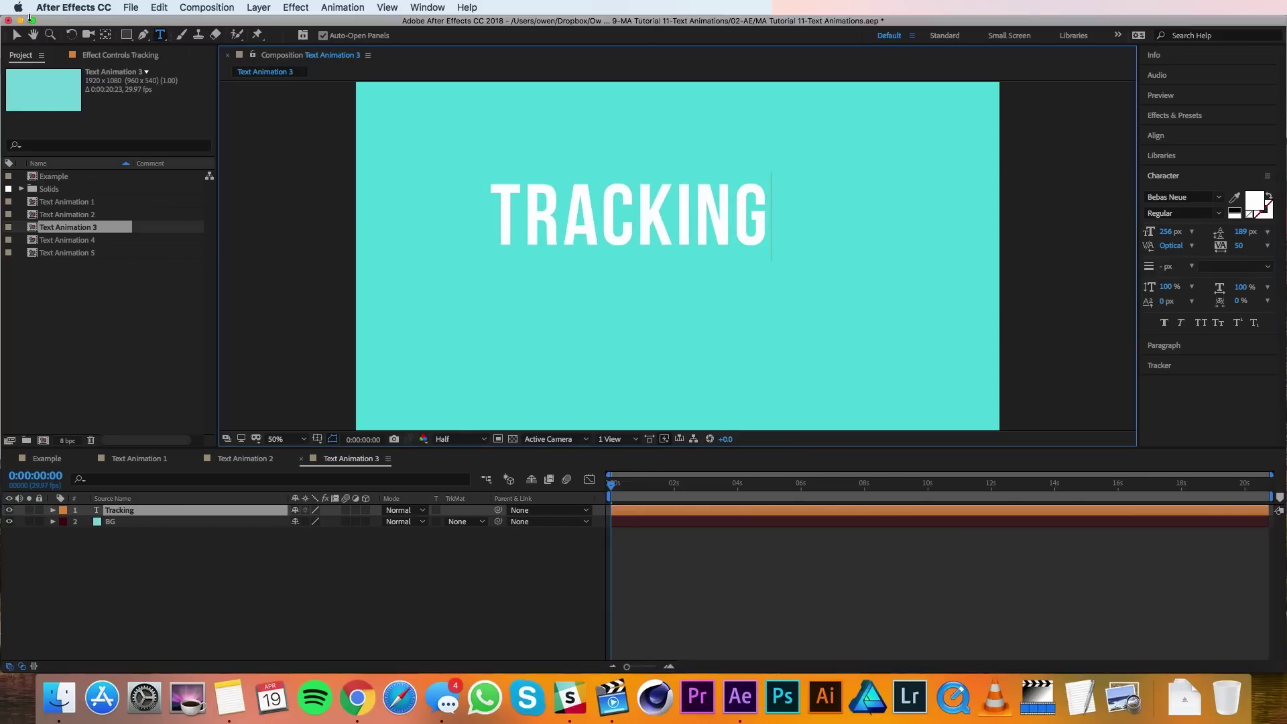
left_click(16, 35)
left_click(1251, 134)
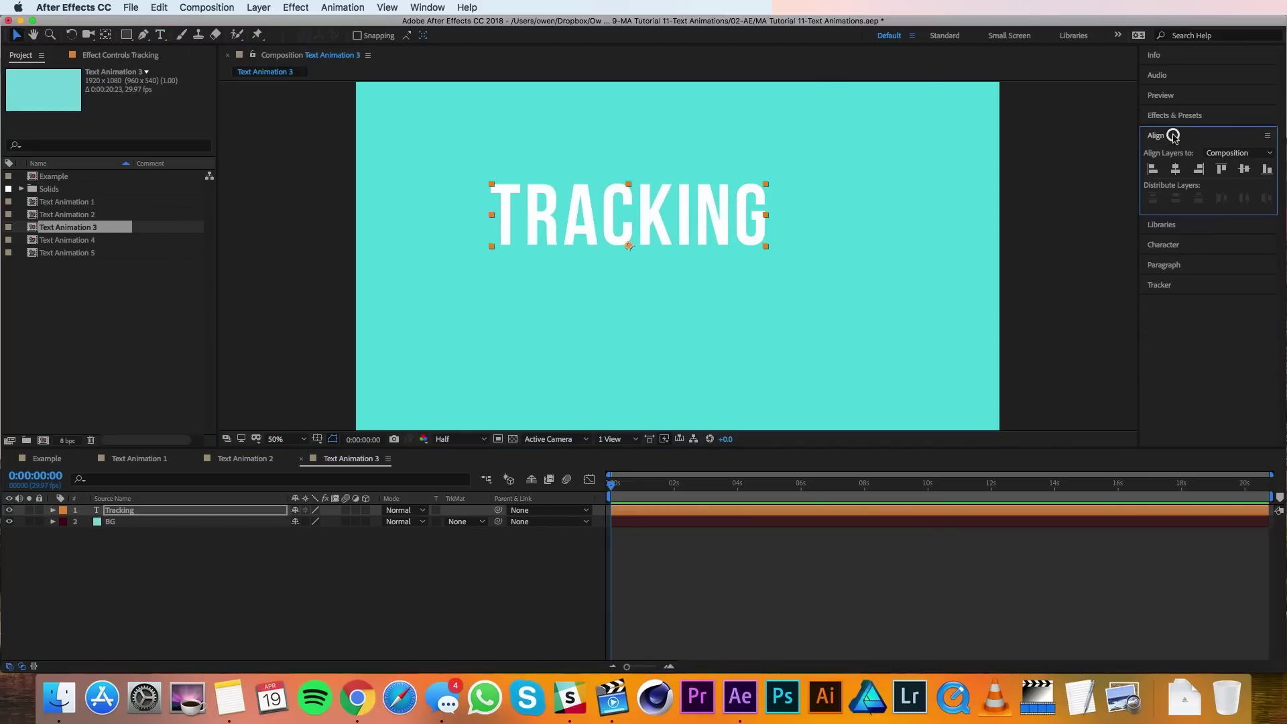
left_click(1176, 169)
left_click(1245, 170)
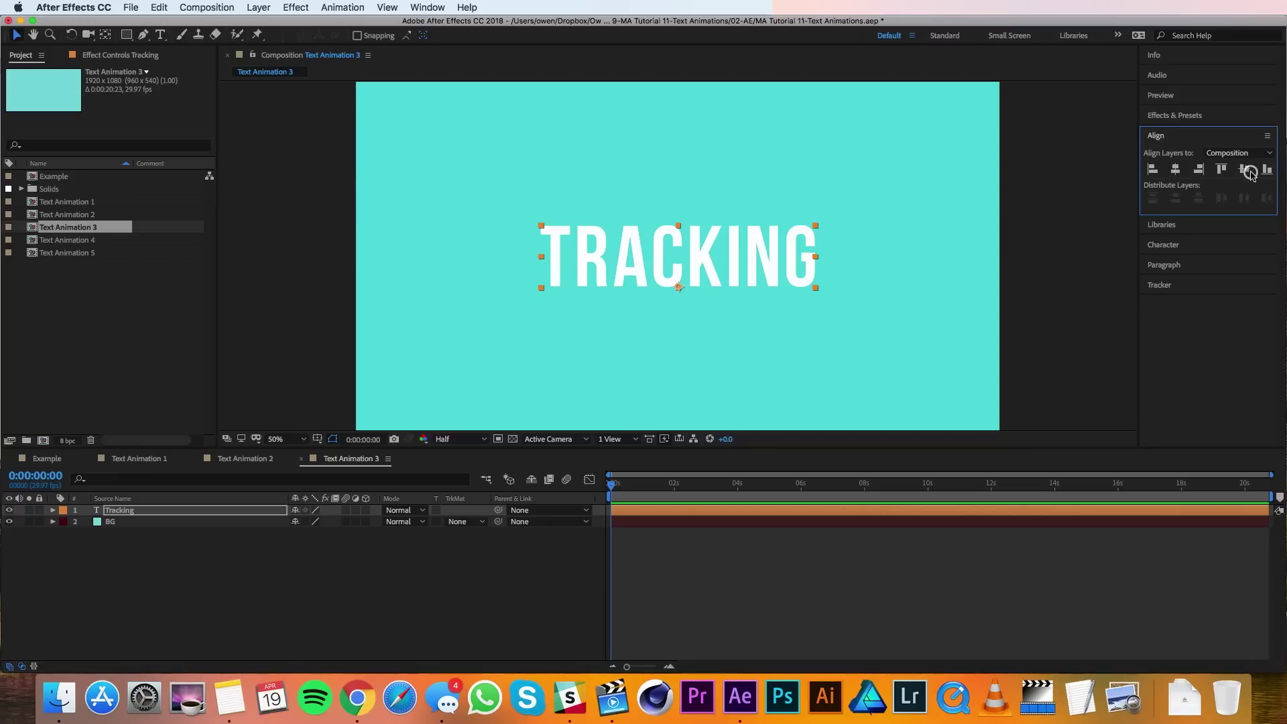
left_click(53, 511)
Add a Tracking animator to the TRACKING layer and include an Opacity property.
left_click(373, 522)
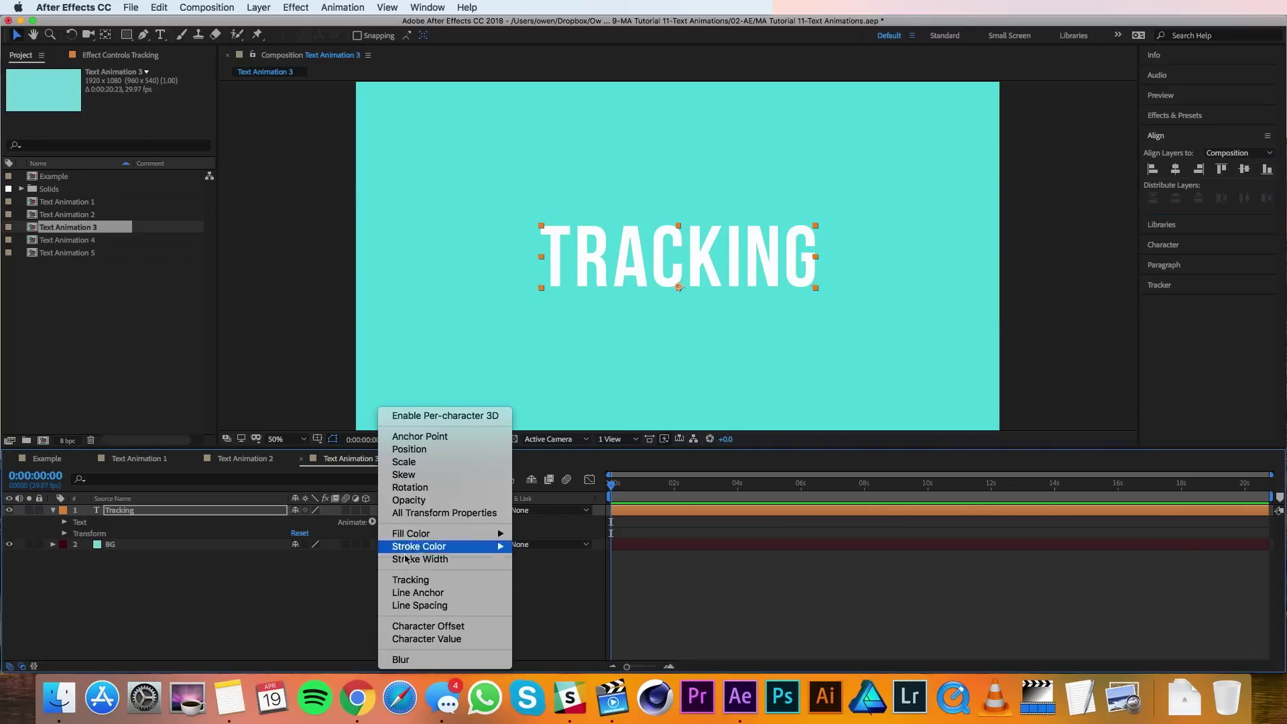
left_click(423, 581)
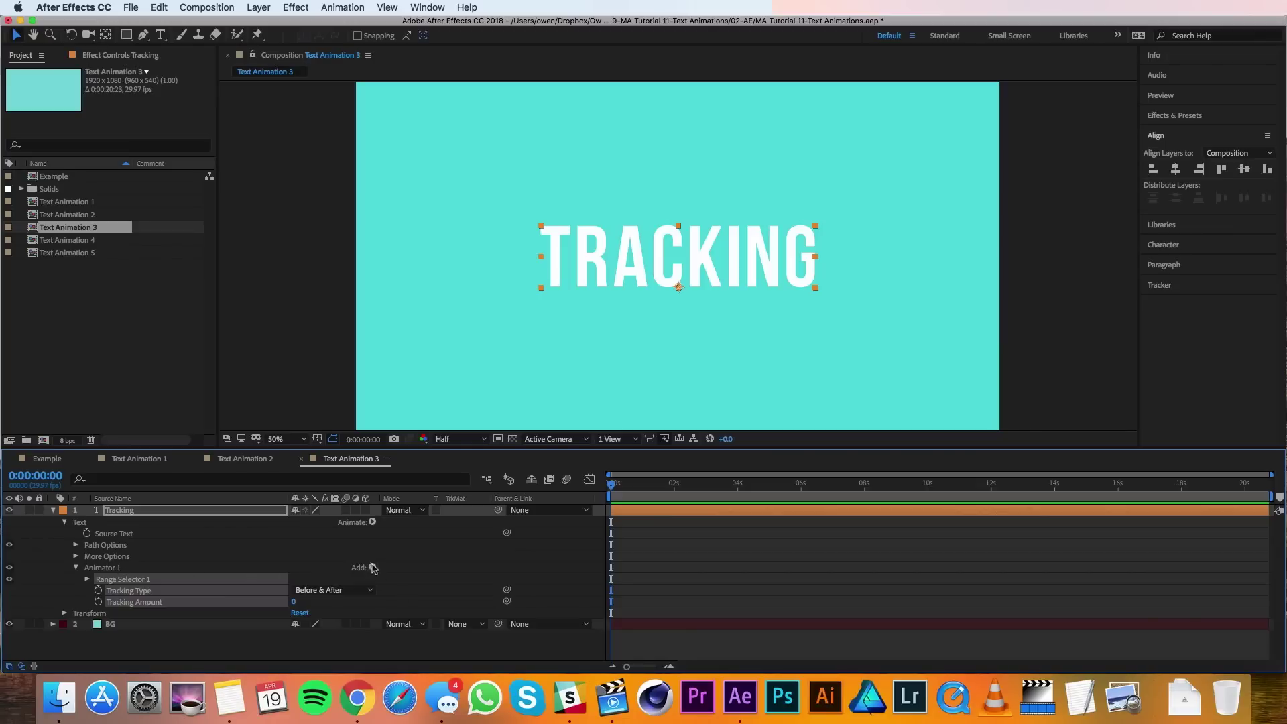
left_click(373, 568)
mouse_move(409, 567)
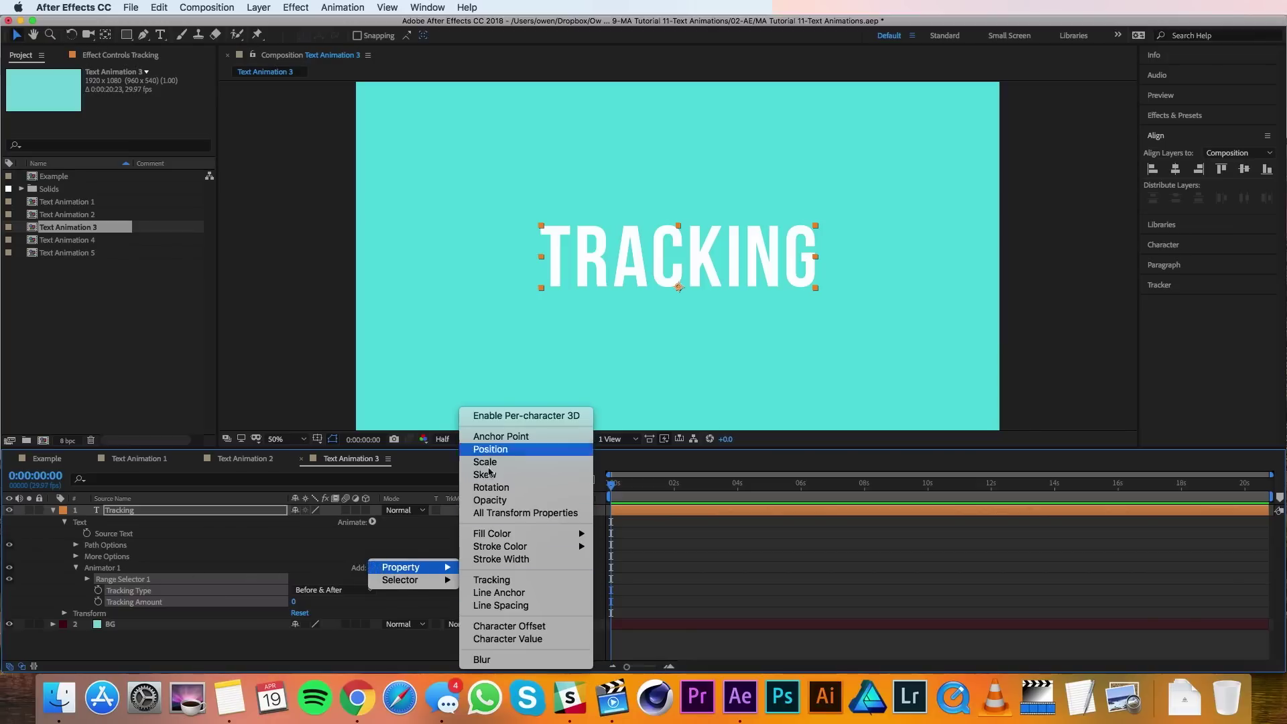
left_click(487, 502)
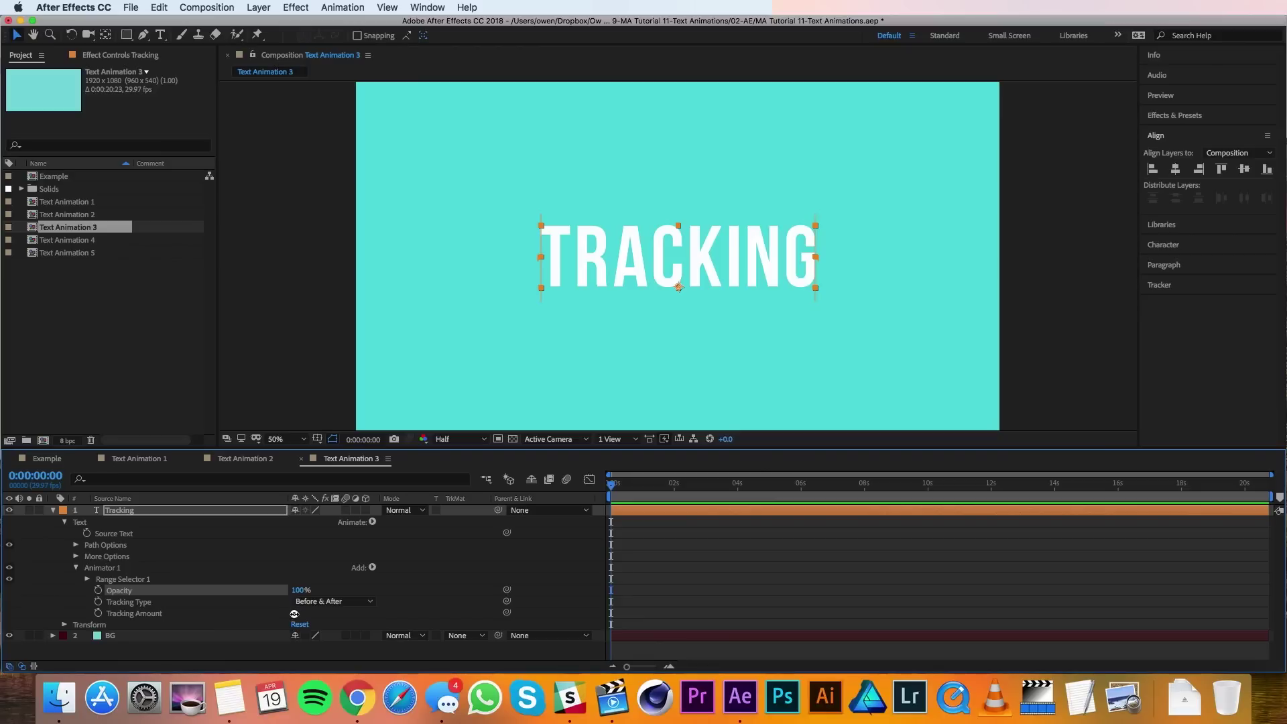
Set Tracking Amount to 100 and Opacity to 0%, and keyframe Start at 0s.
left_click_drag(294, 614, 300, 614)
left_click(299, 614)
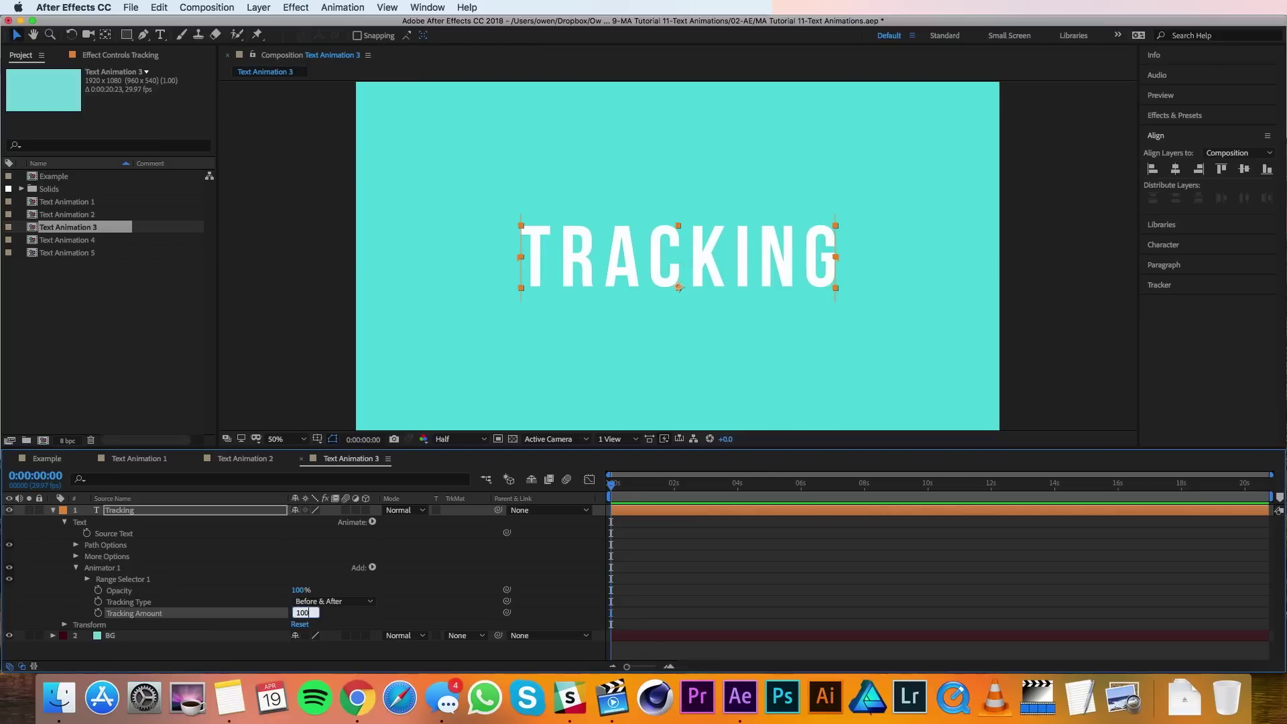
key("shift+Tab")
type("0")
key("Return")
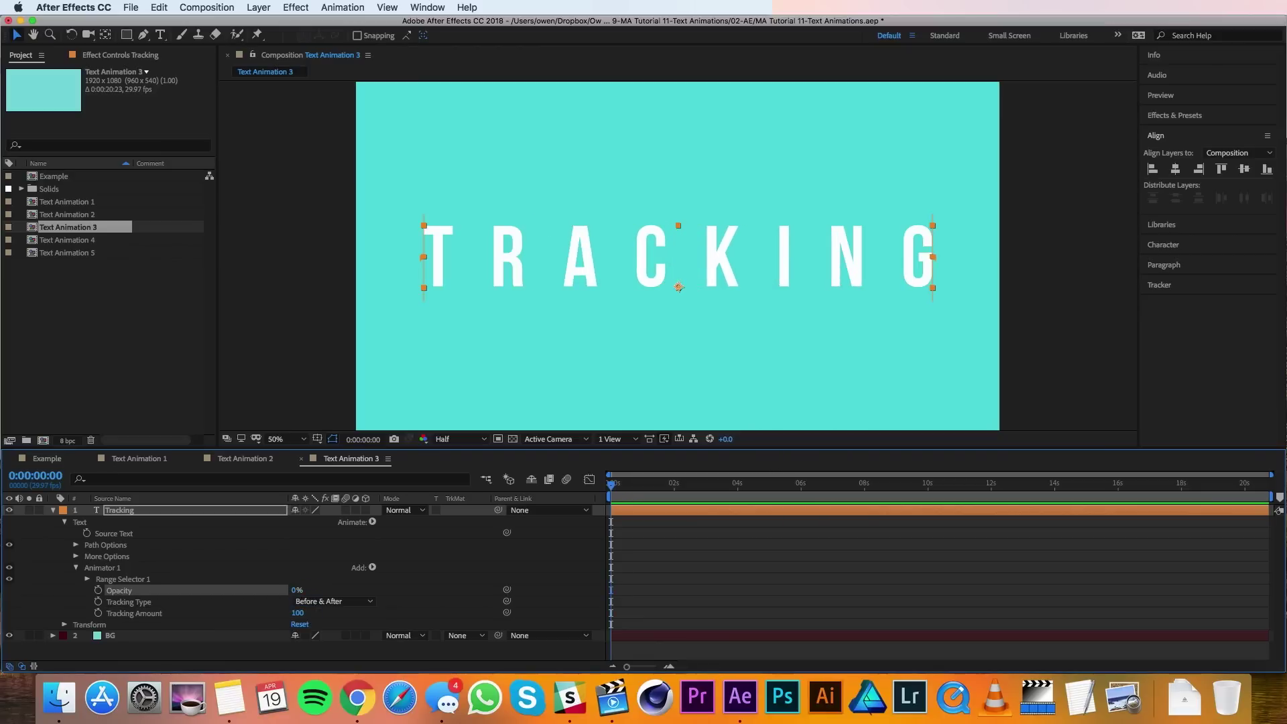
left_click(88, 577)
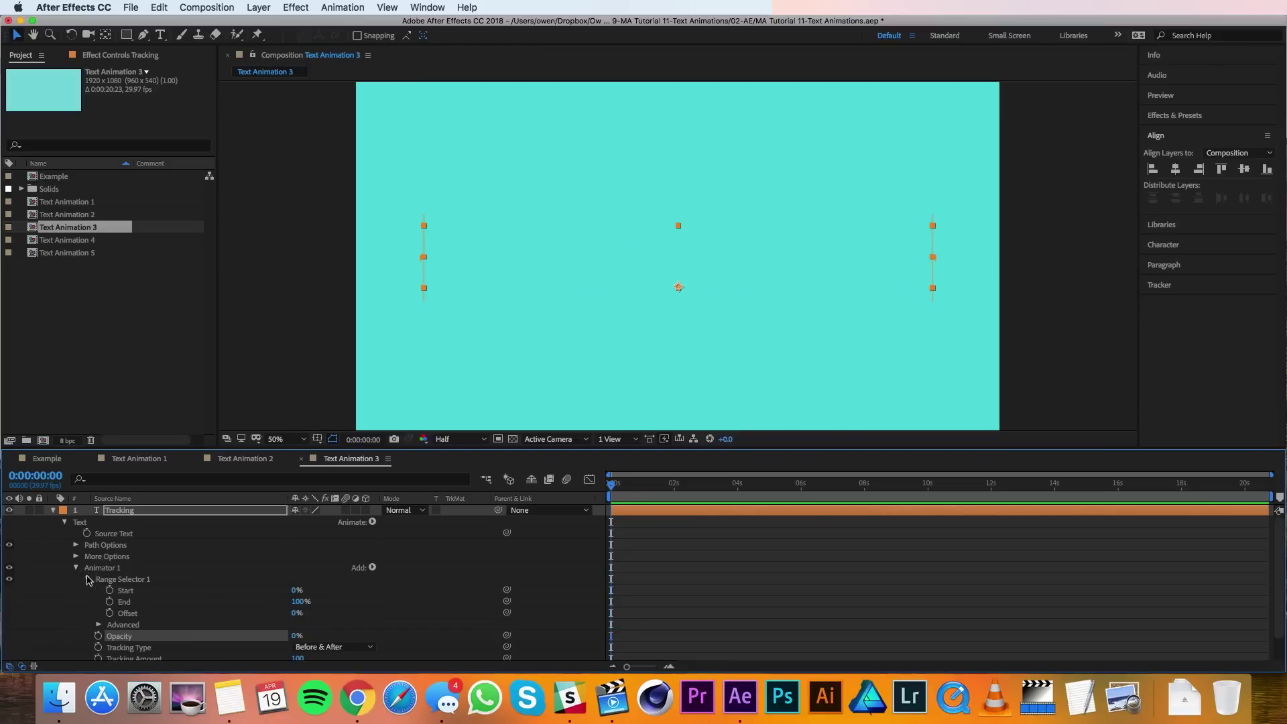
left_click(109, 591)
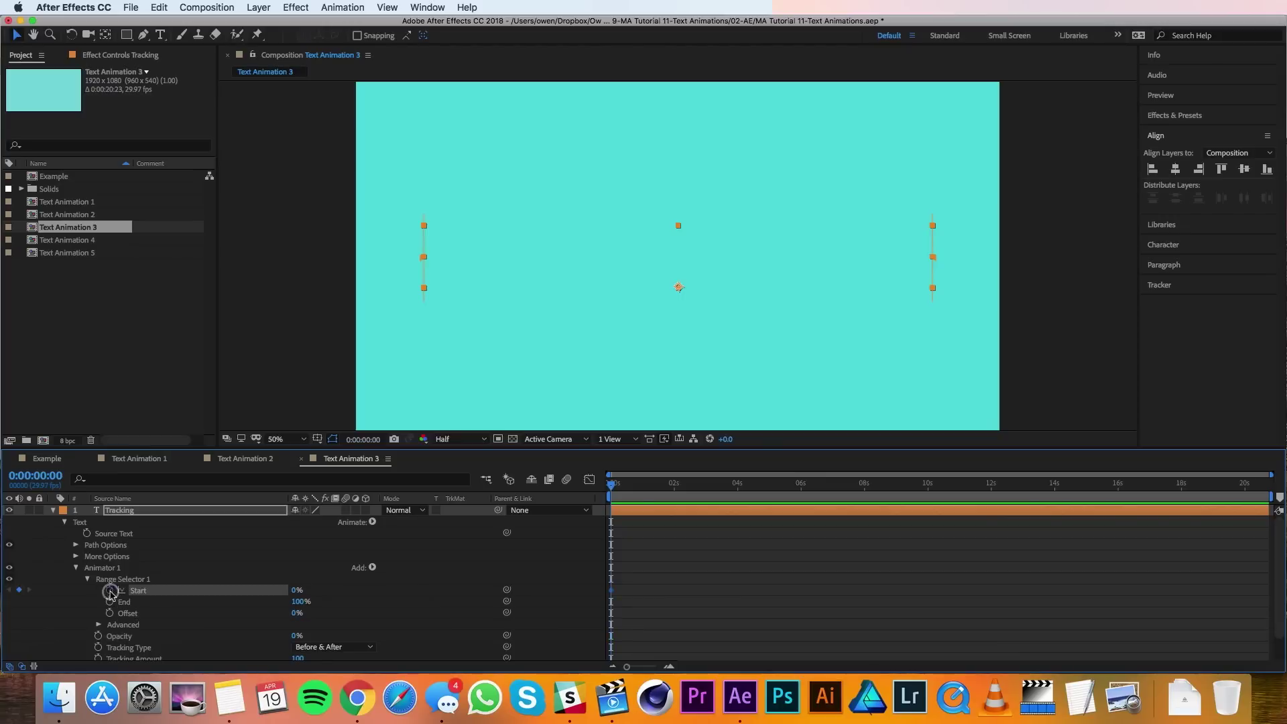
Keyframe Start at 100% at 2 seconds and set Based On to Words.
left_click(672, 485)
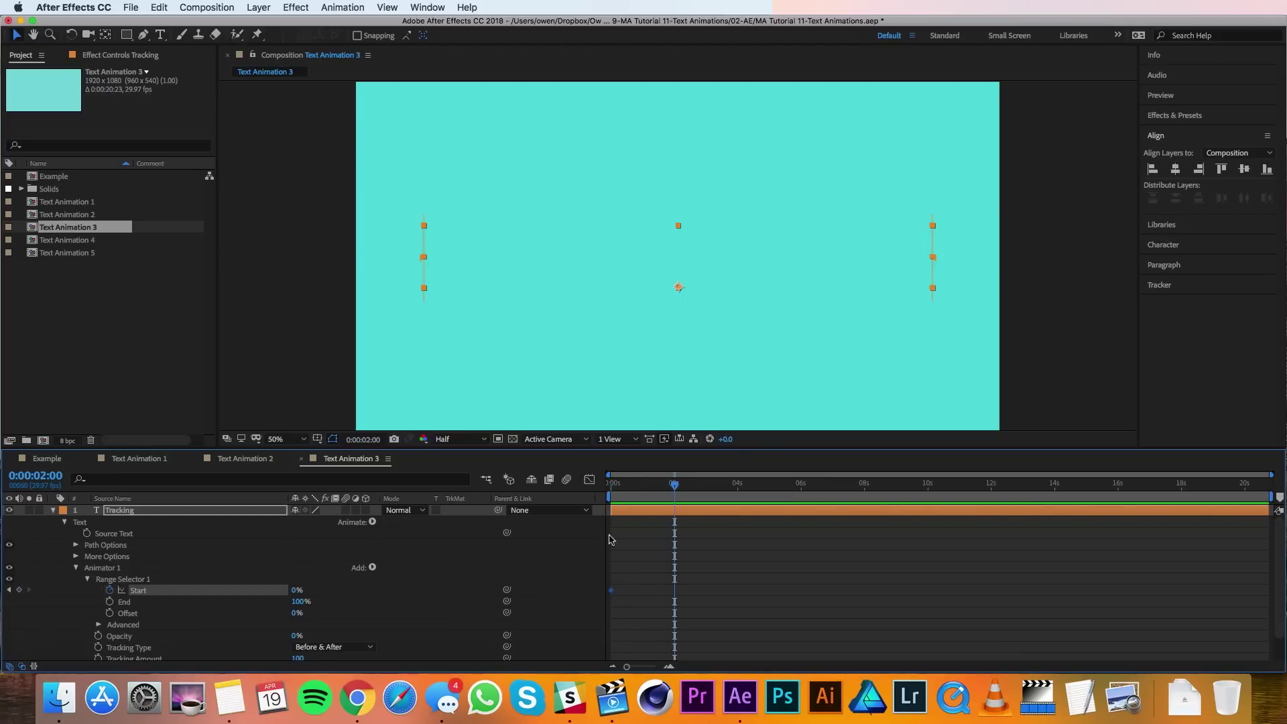
left_click_drag(295, 592, 419, 600)
left_click_drag(295, 593, 320, 593)
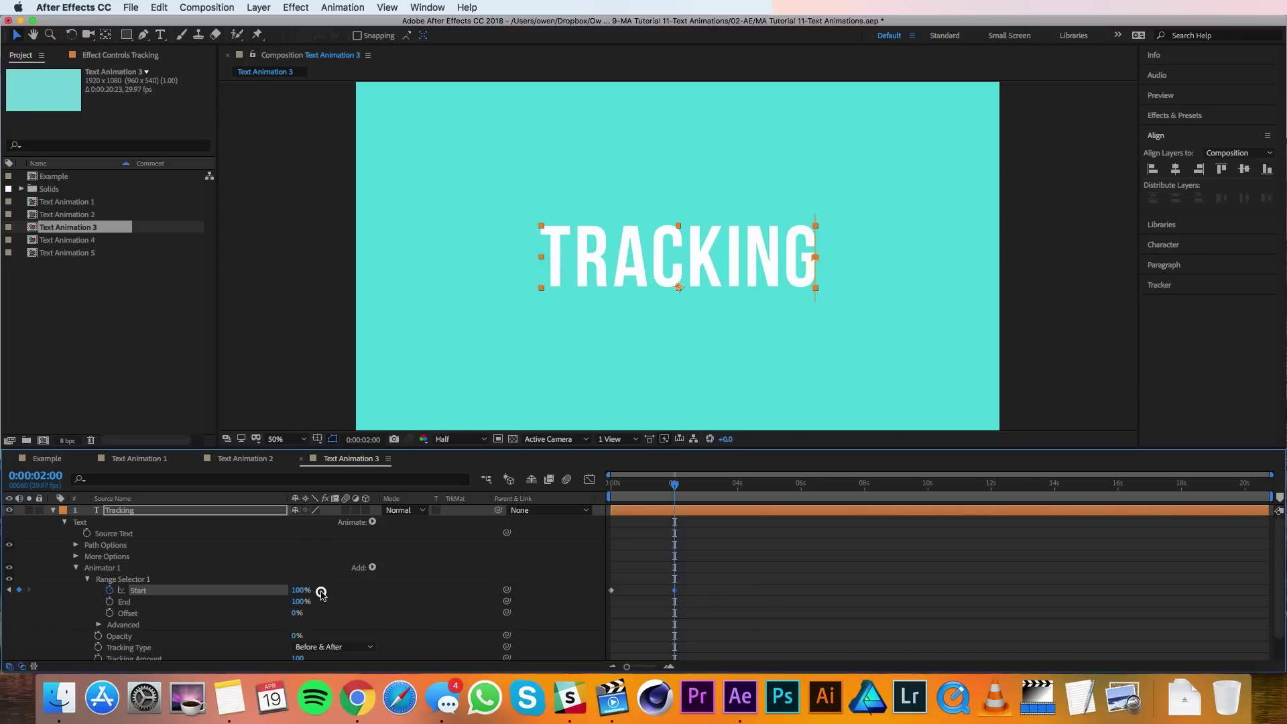
left_click(97, 625)
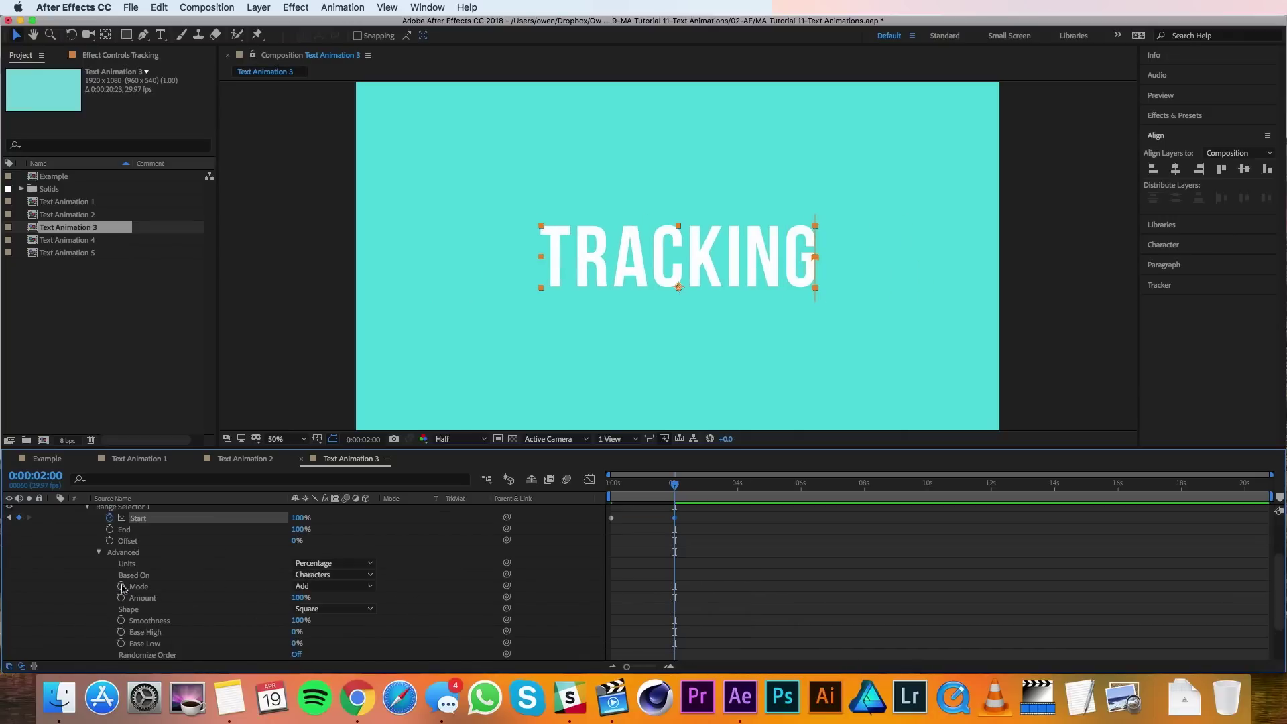
left_click(339, 574)
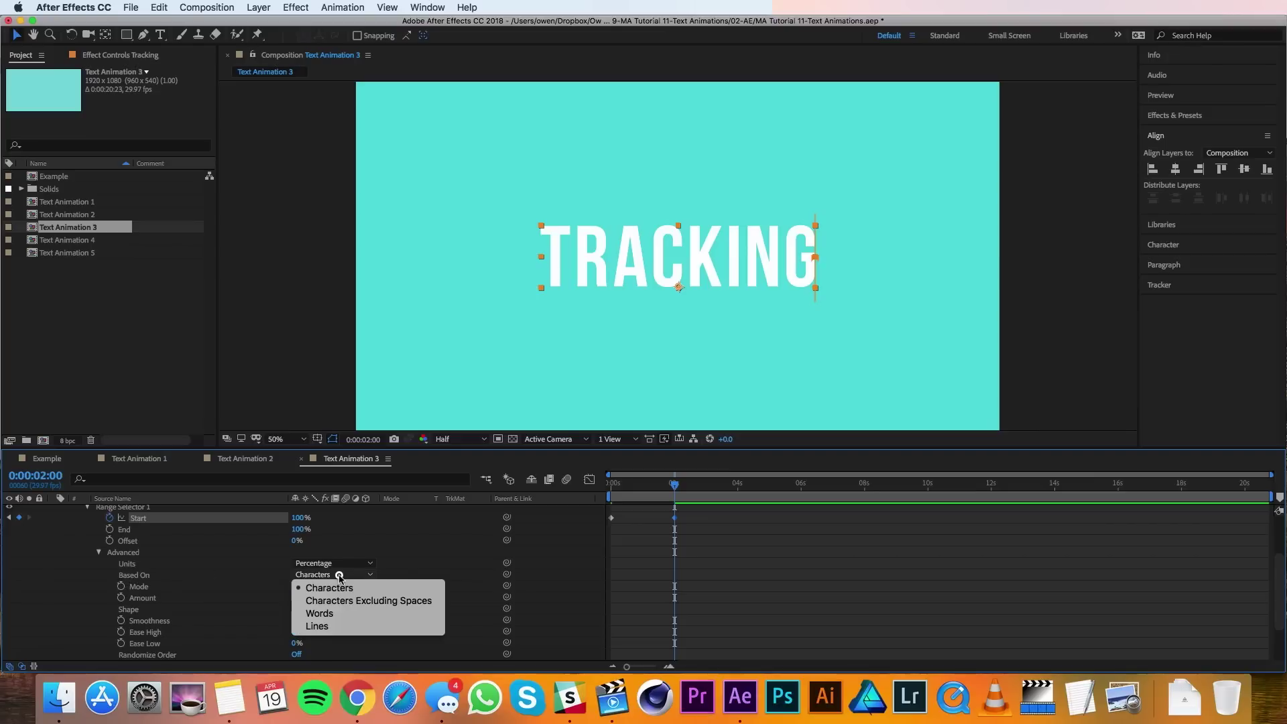
left_click(344, 614)
Scrub to 2s 26f to check the reveal, then select the 2-second Start keyframe.
left_click_drag(675, 484, 702, 489)
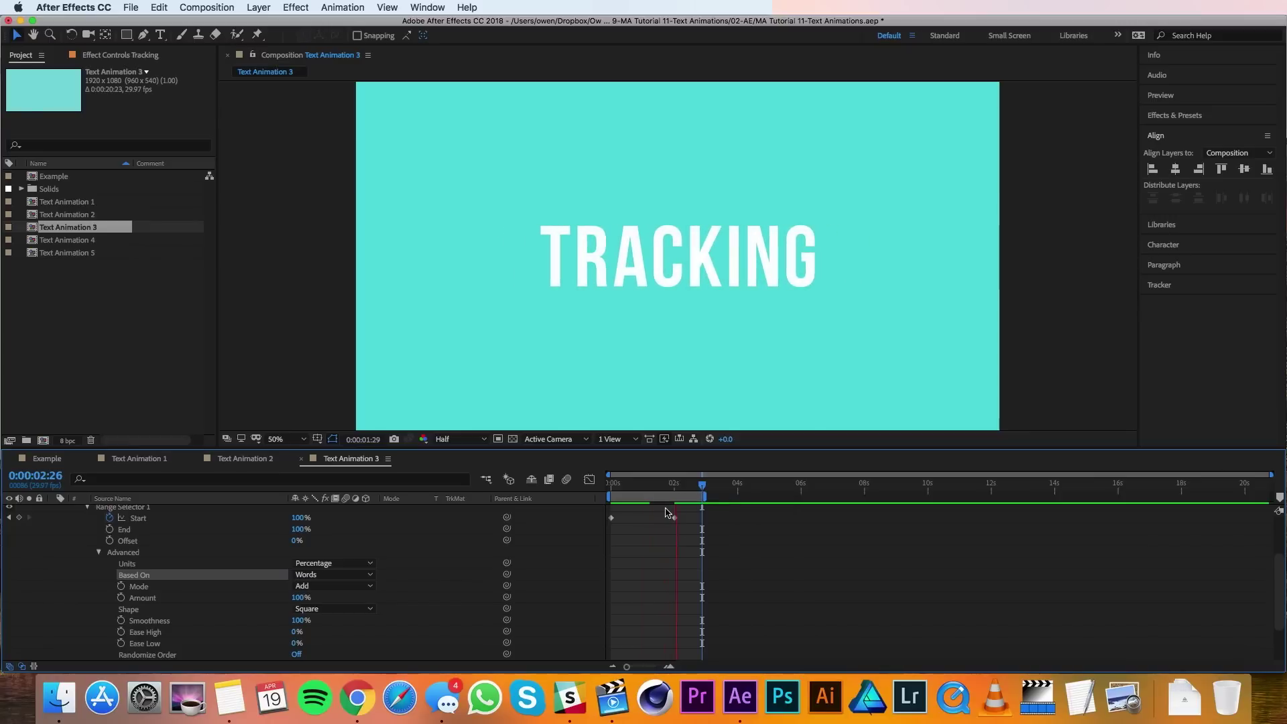
left_click(687, 524)
scroll(686, 524, "up", 2)
left_click(674, 564)
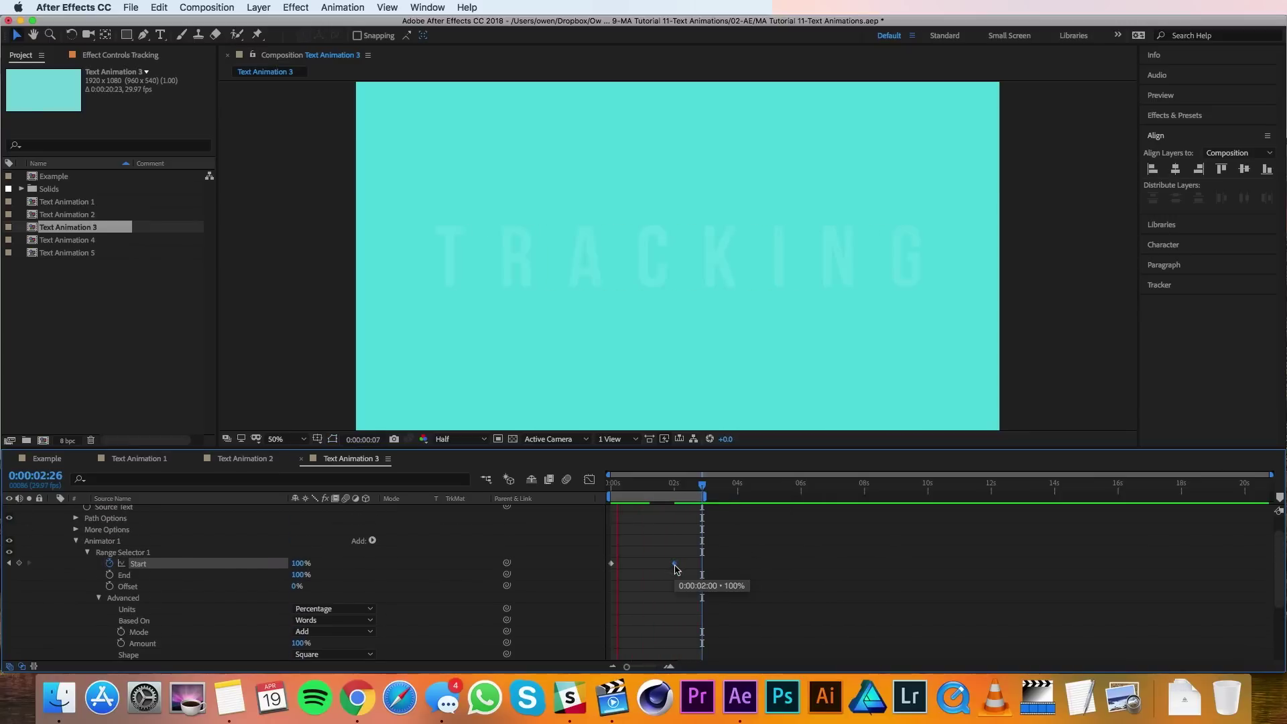
Apply Easy Ease to the 2-second Start keyframe.
right_click(675, 565)
mouse_move(711, 660)
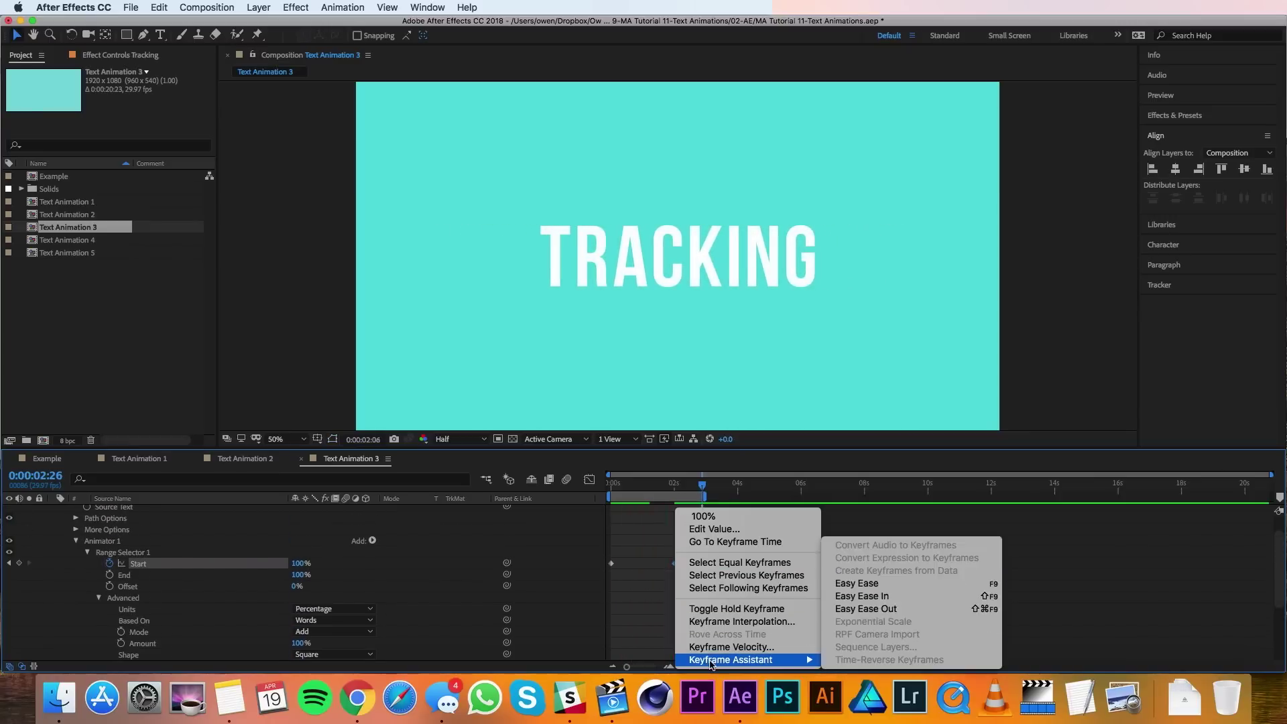
left_click(857, 583)
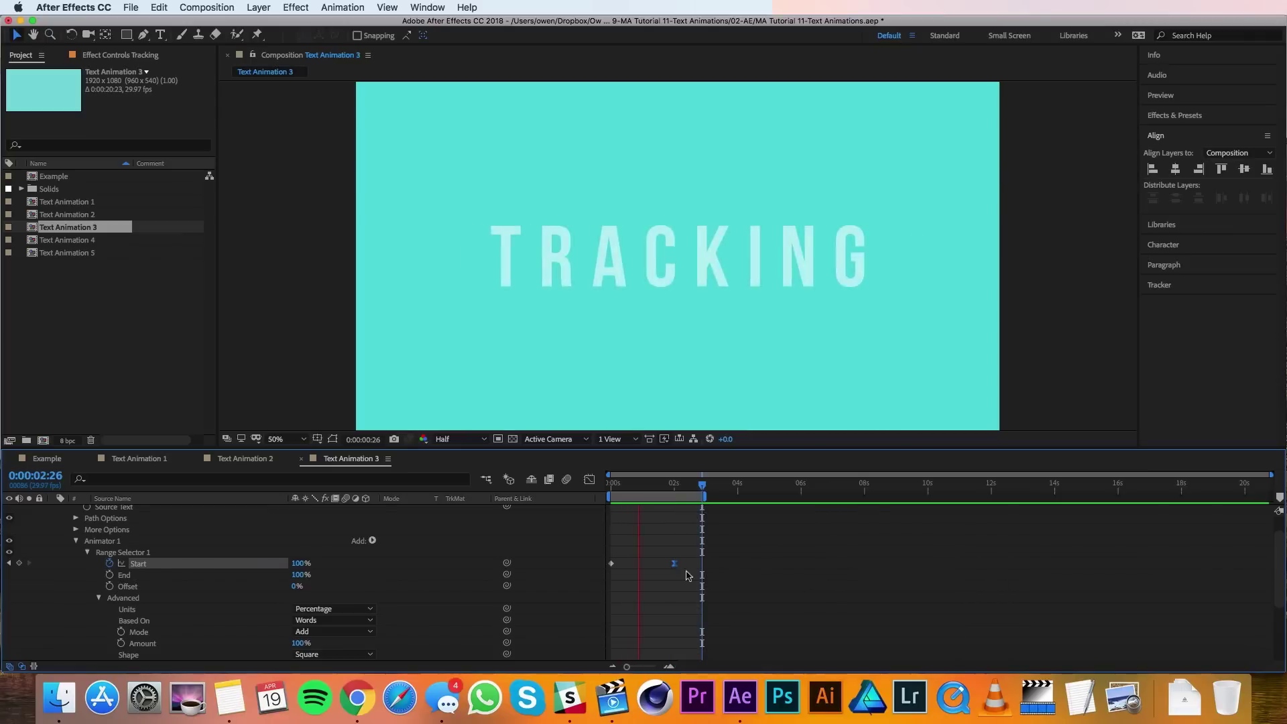
Set the keyframe's incoming influence to 8 in Keyframe Velocity, then open Text Animation 4.
right_click(677, 569)
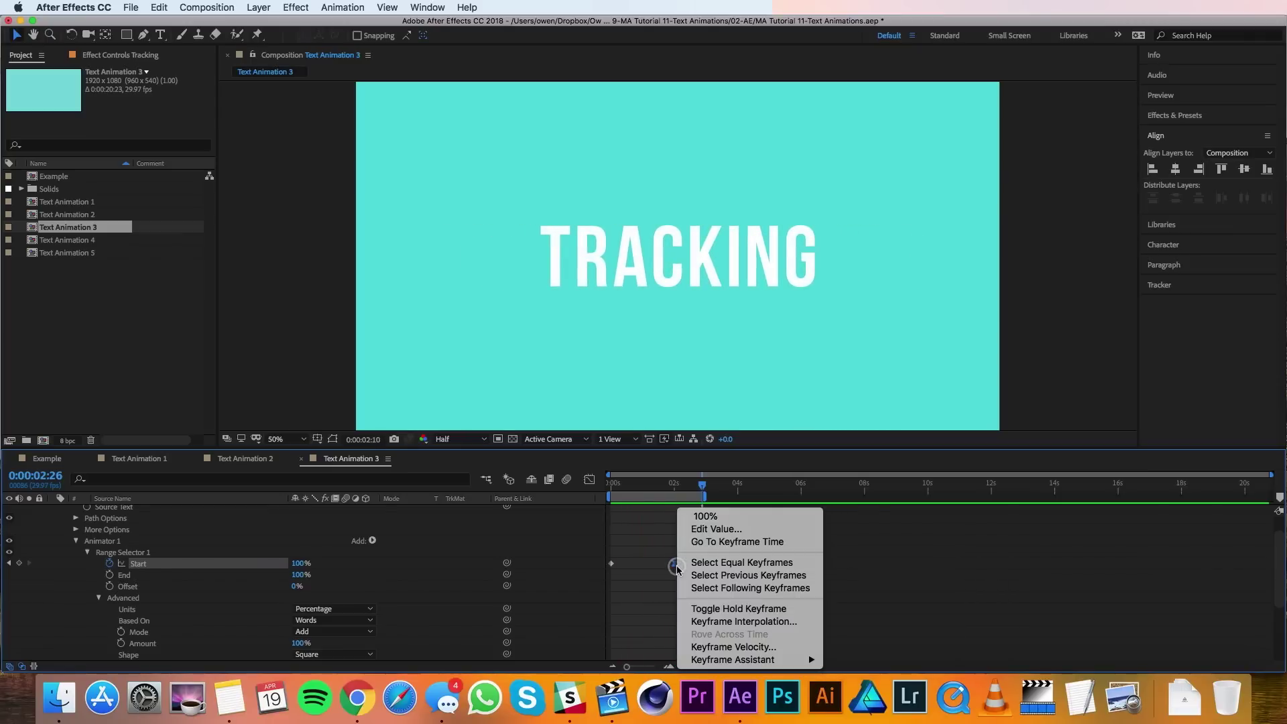
left_click(713, 648)
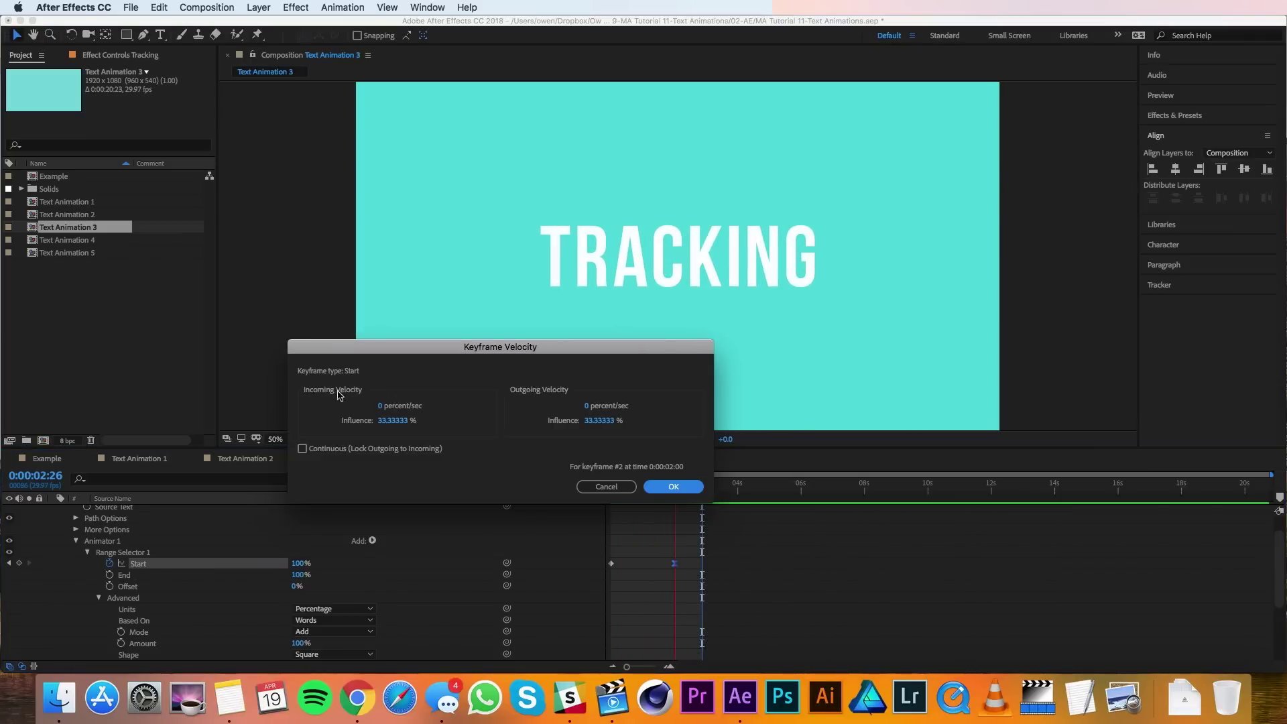
left_click(392, 420)
type("8")
left_click(673, 487)
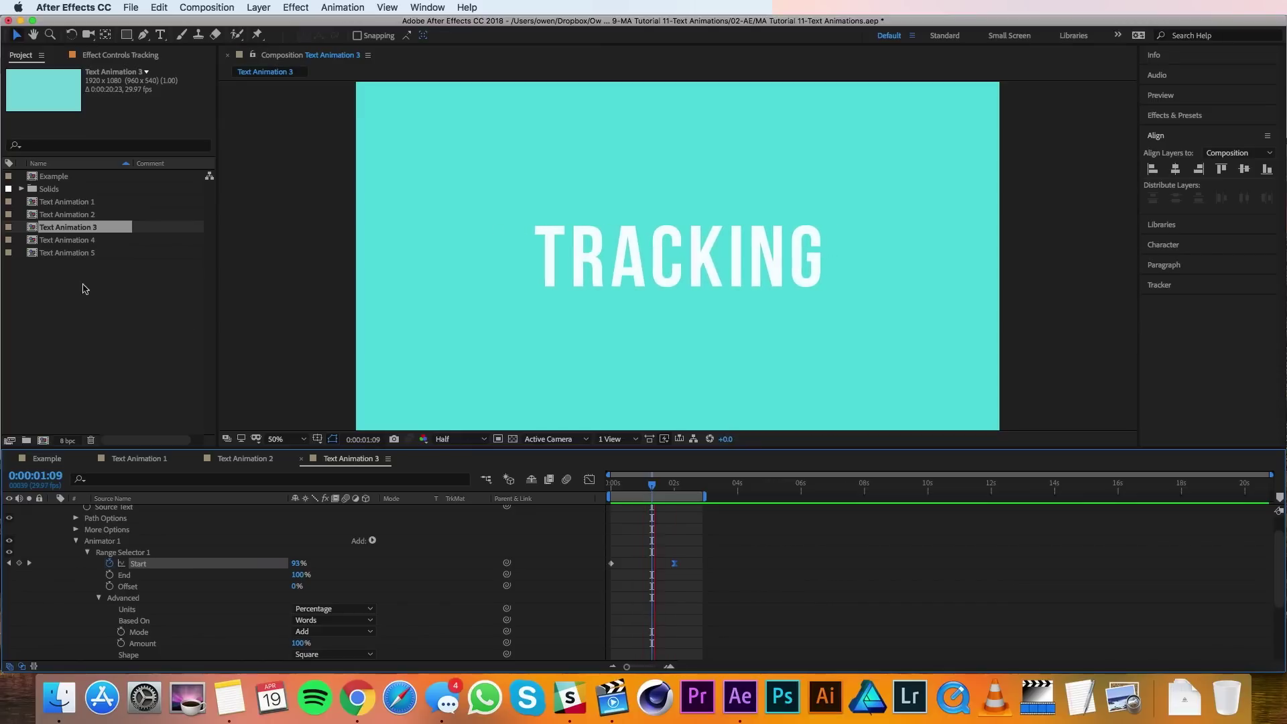
double_click(55, 242)
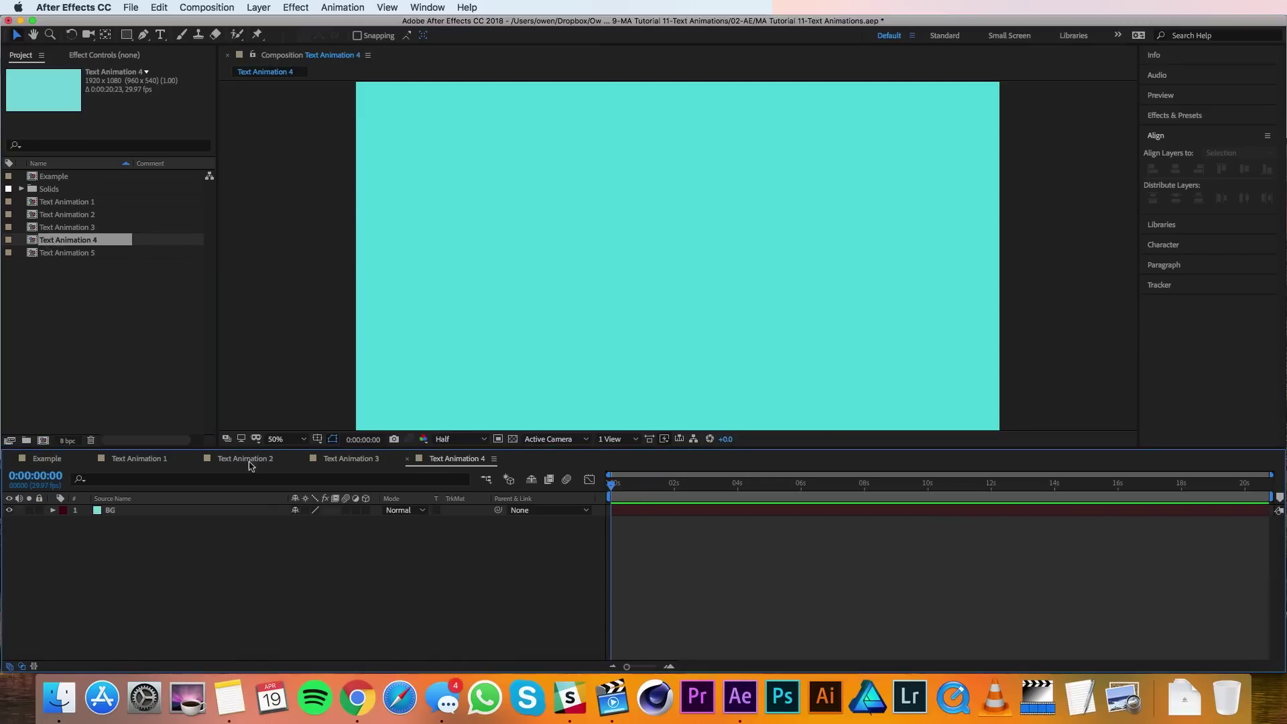
Add a 'Type On' text layer and centre it horizontally and vertically in Text Animation 4.
left_click(160, 34)
left_click(570, 225)
type("Ty")
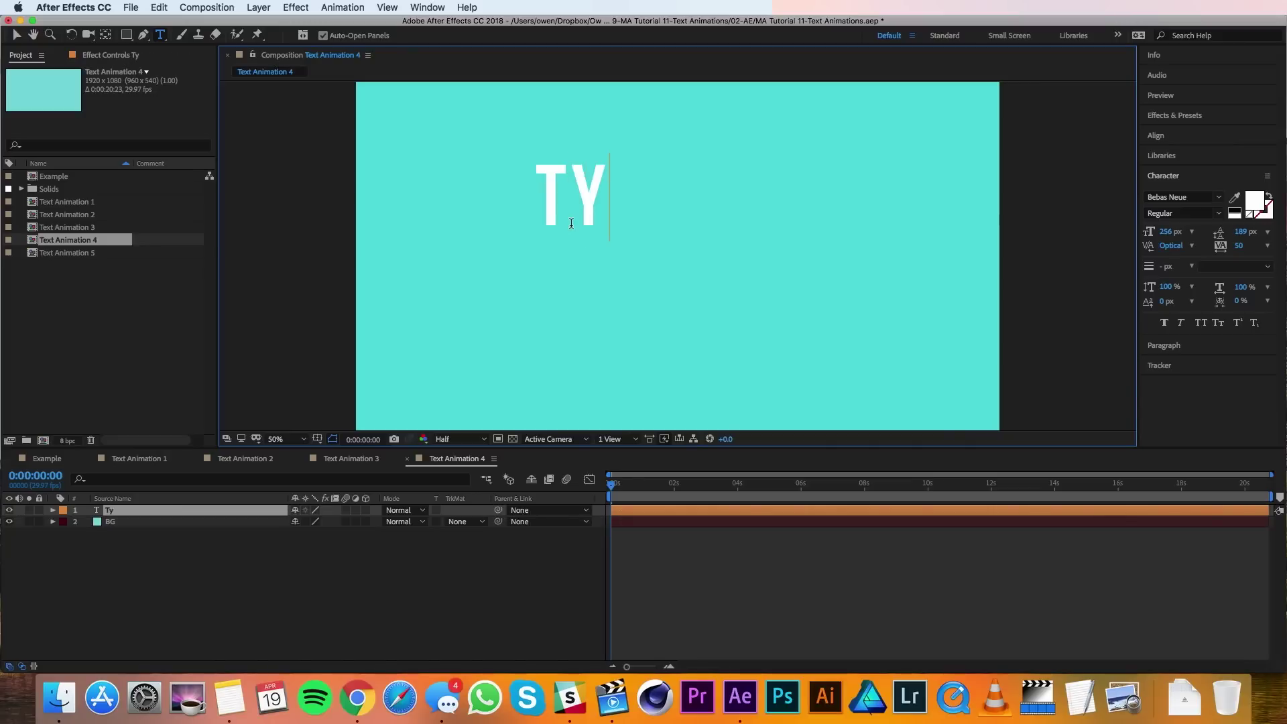
type("pe On")
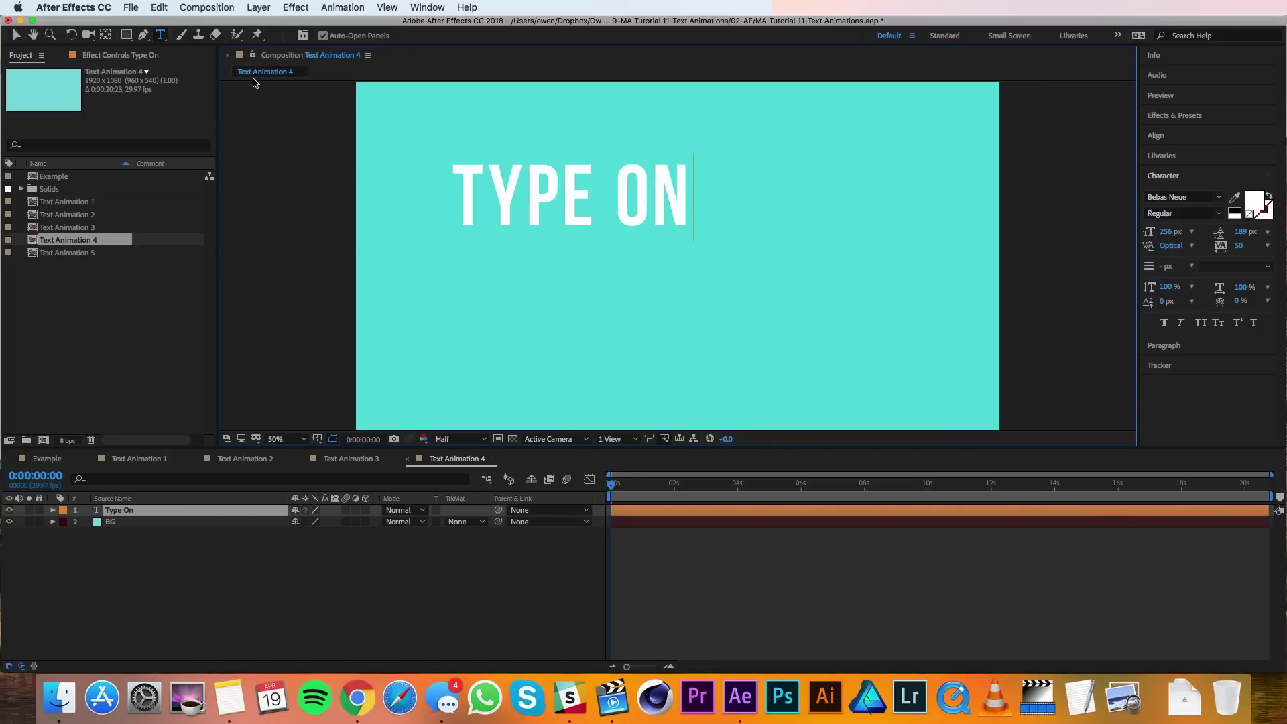
left_click(17, 34)
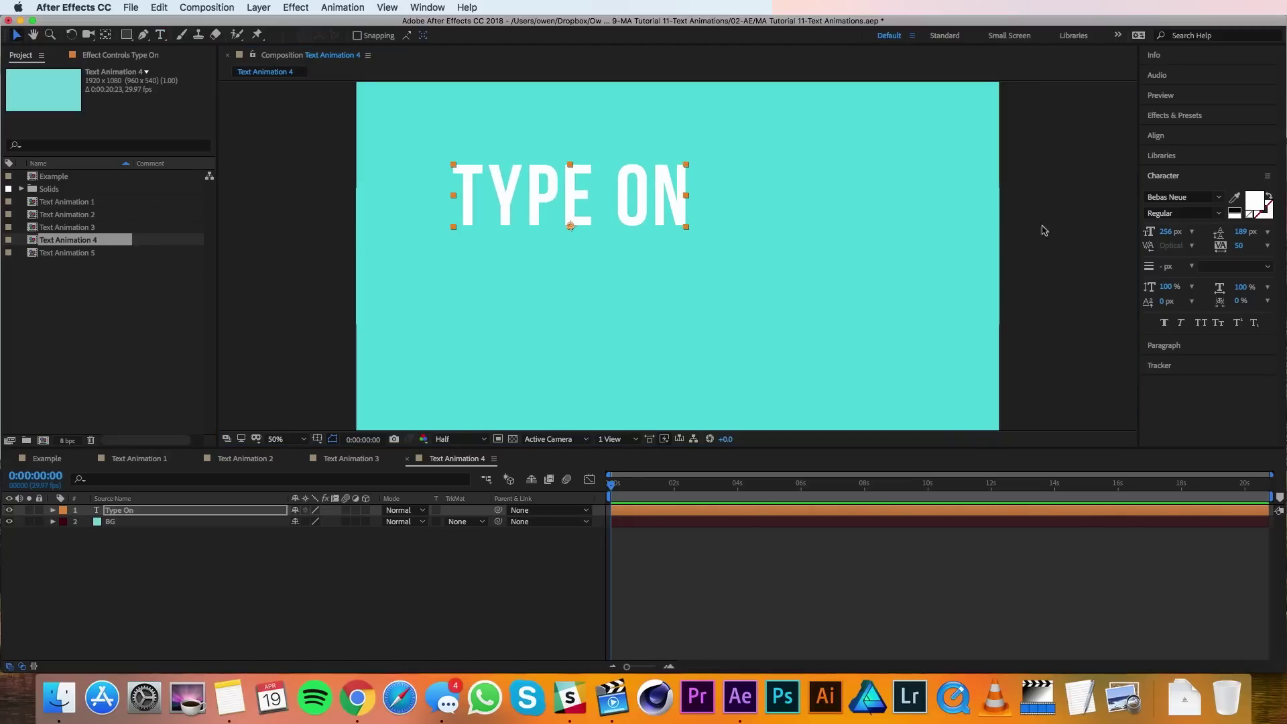
left_click(1160, 136)
left_click(1175, 169)
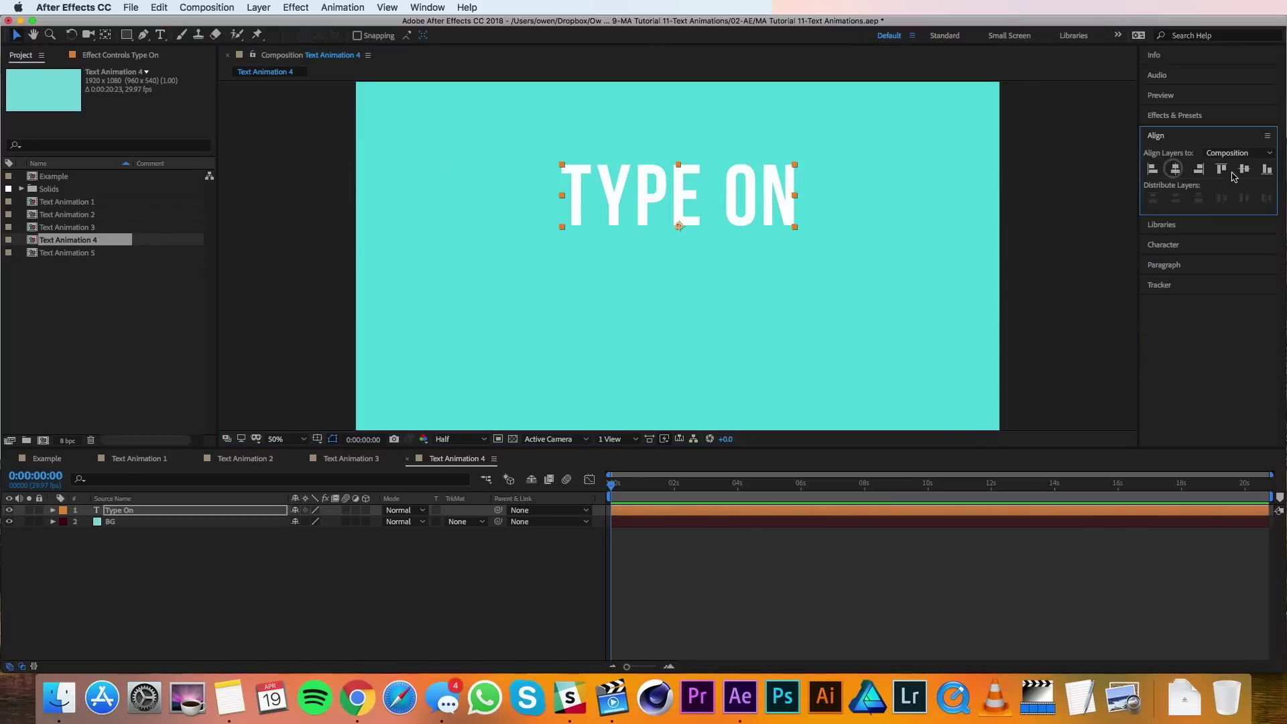
left_click(1244, 169)
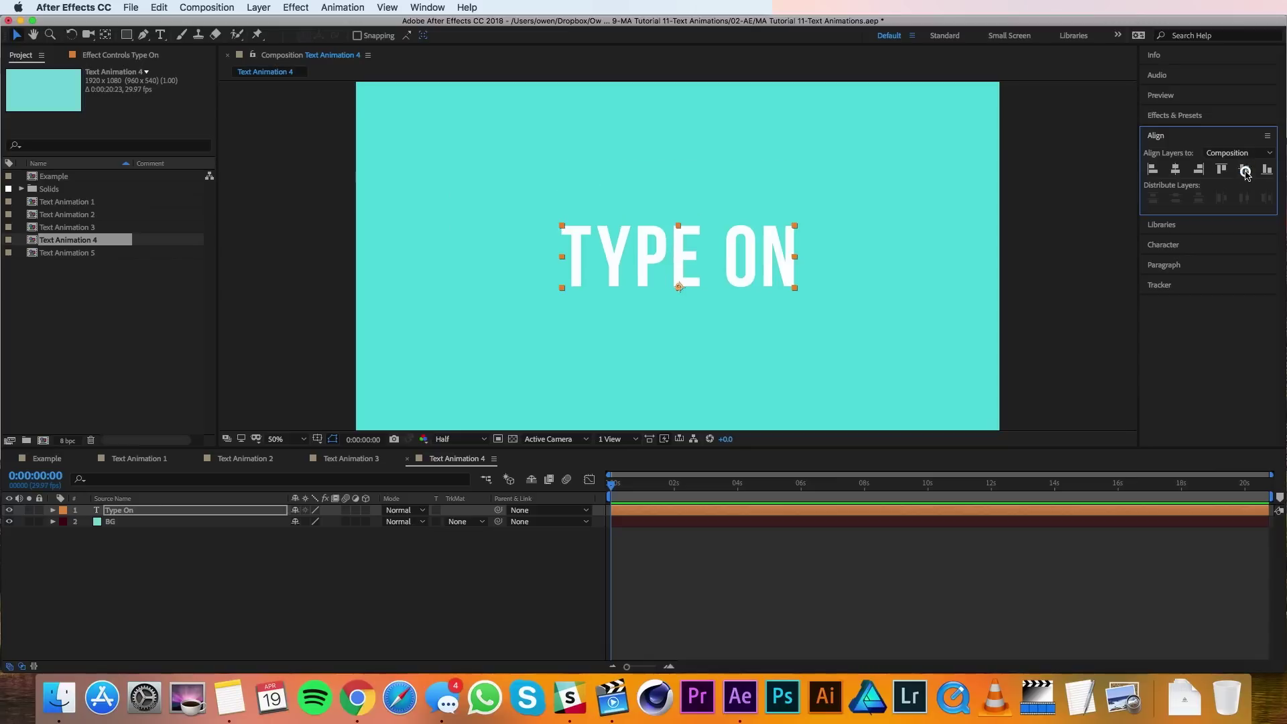
left_click(53, 511)
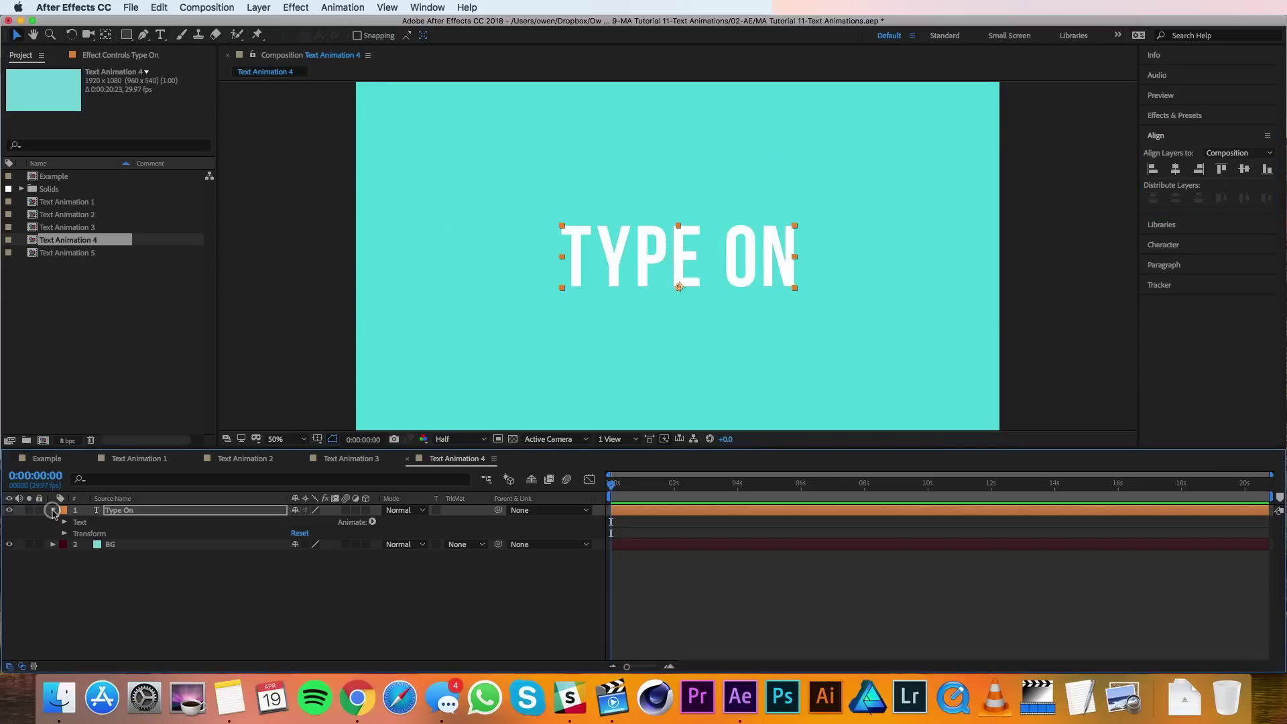
Add an Opacity animator to TYPE ON and set Opacity to 0%.
left_click(372, 522)
left_click(419, 501)
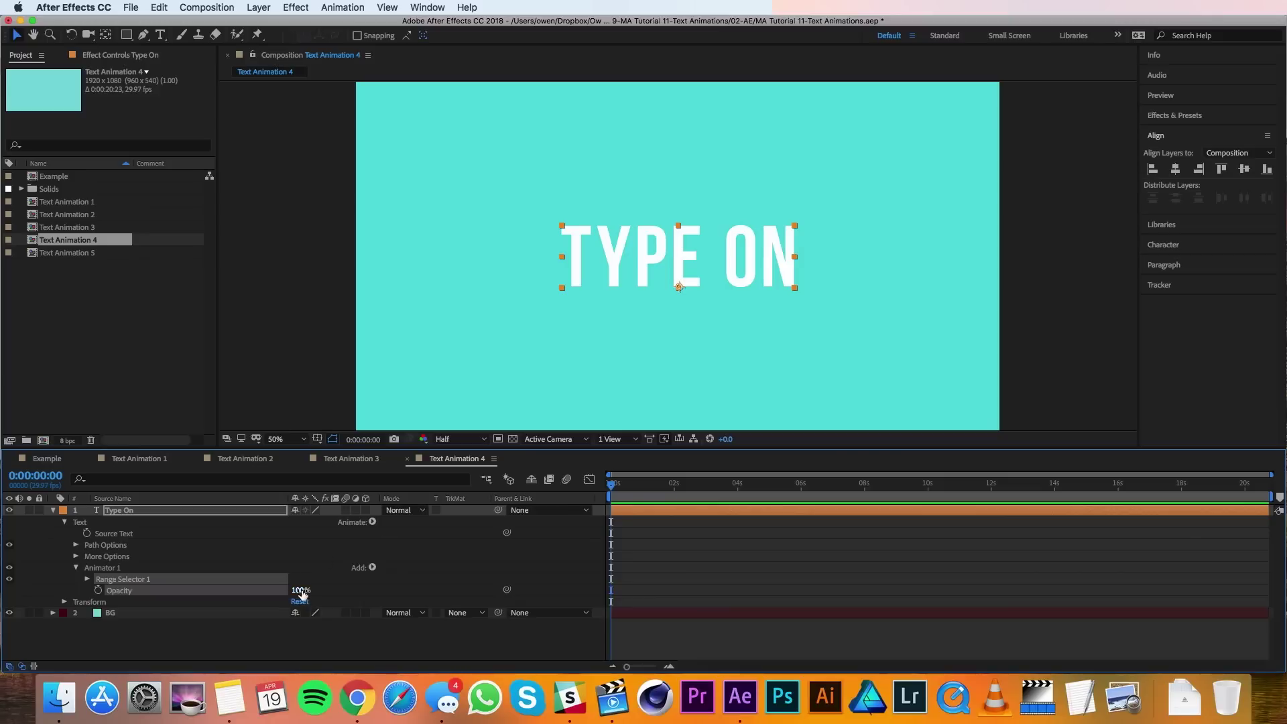
left_click_drag(301, 590, 199, 590)
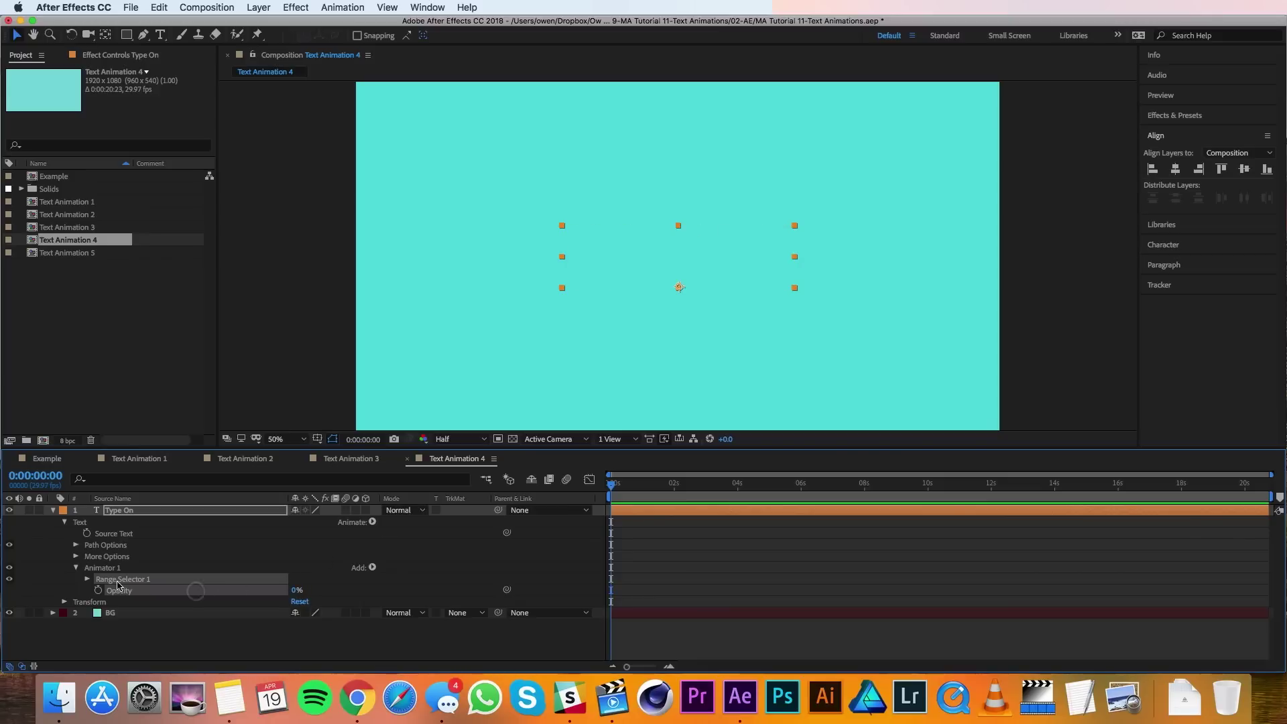
Set the Range Selector's Smoothness to 0% and keyframe Start at 0s.
left_click(86, 579)
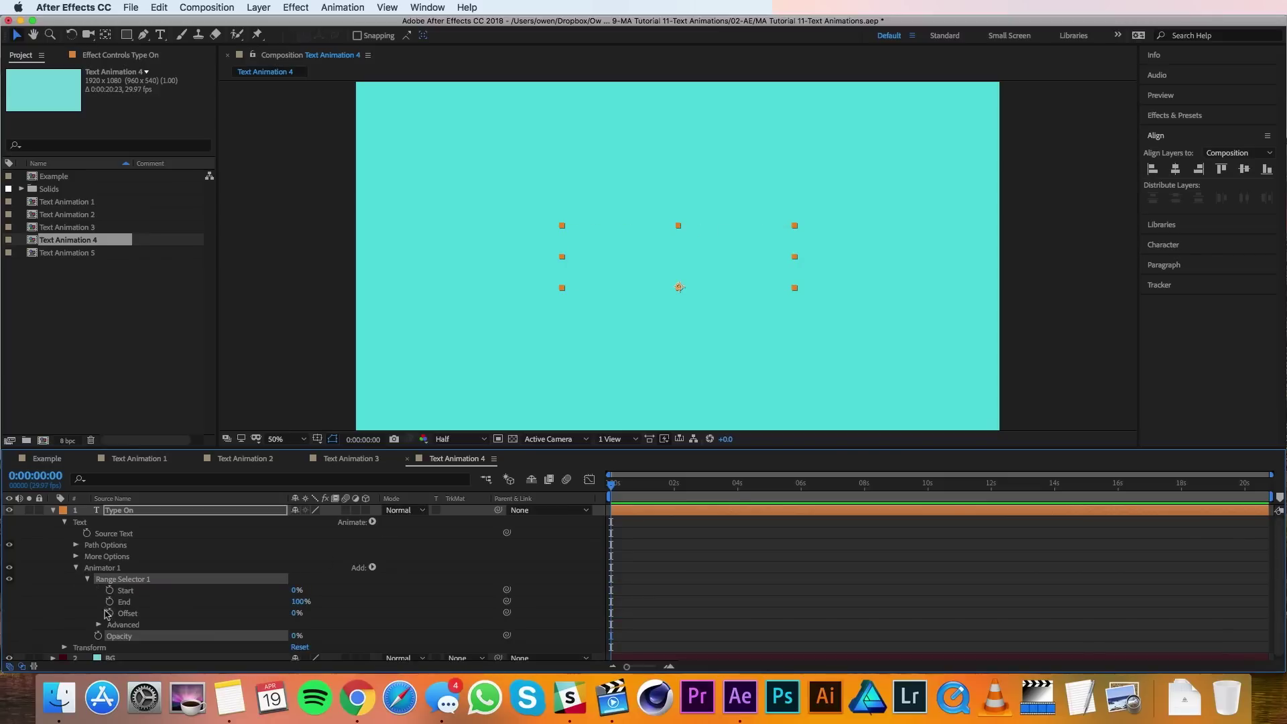
left_click(99, 626)
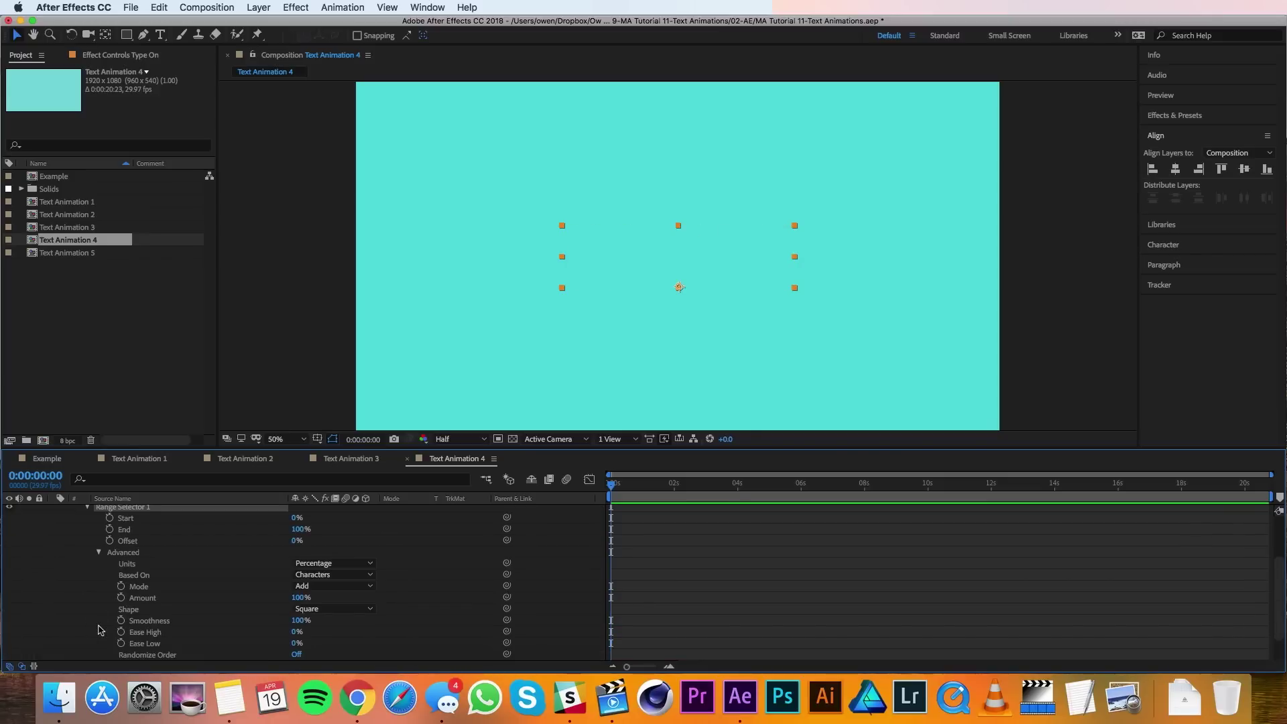
left_click(295, 620)
key("Return")
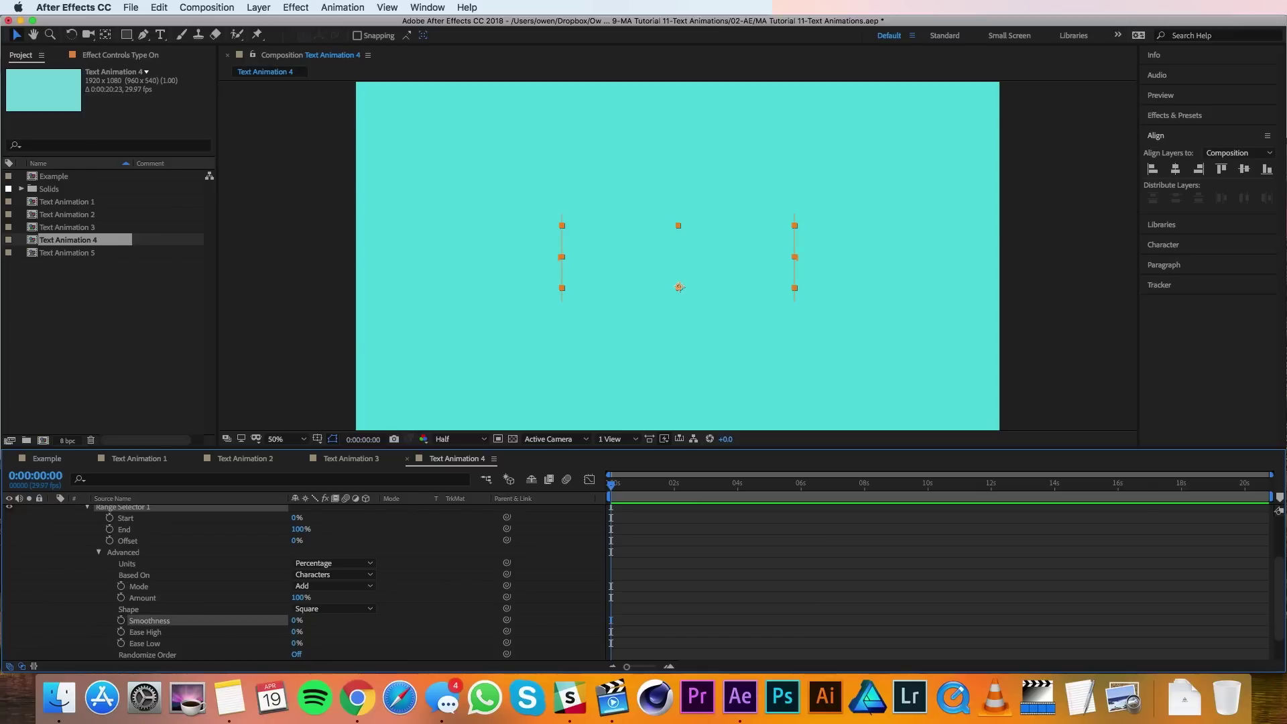
left_click(109, 518)
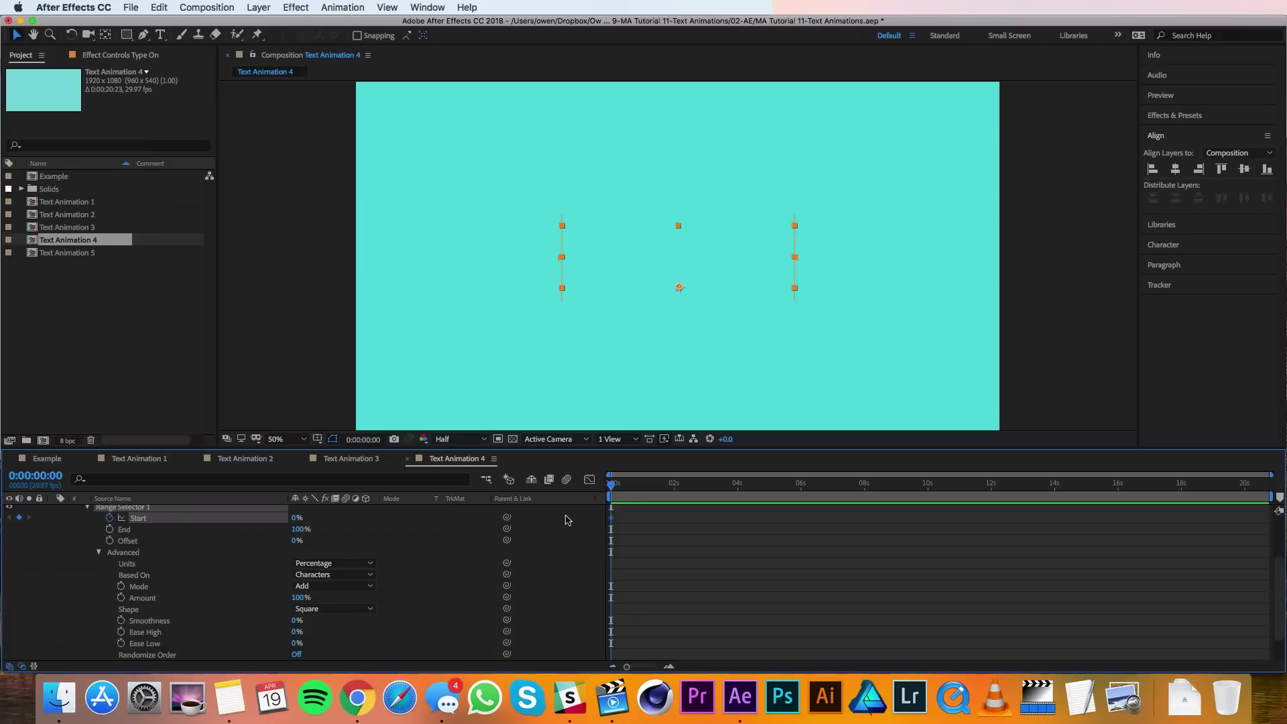
Keyframe Start at 100% at 1s 11f and preview the letter-by-letter TYPE ON reveal.
left_click_drag(642, 486, 653, 490)
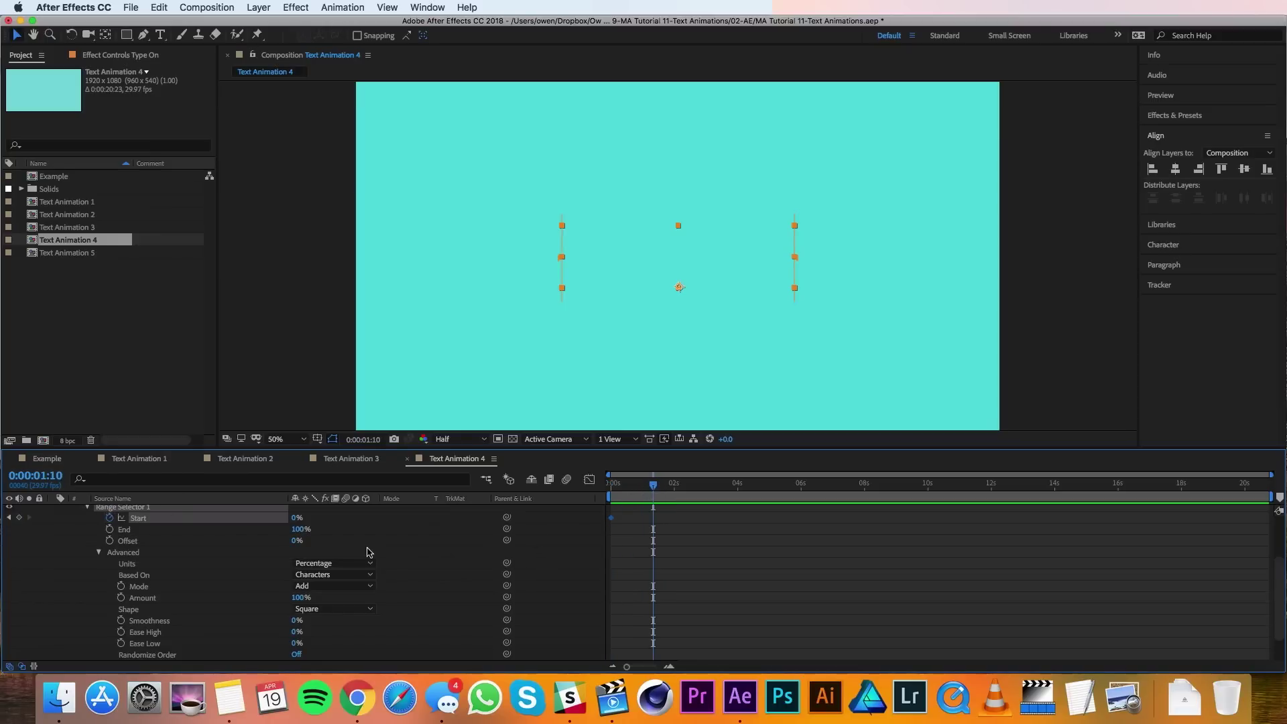
left_click(296, 519)
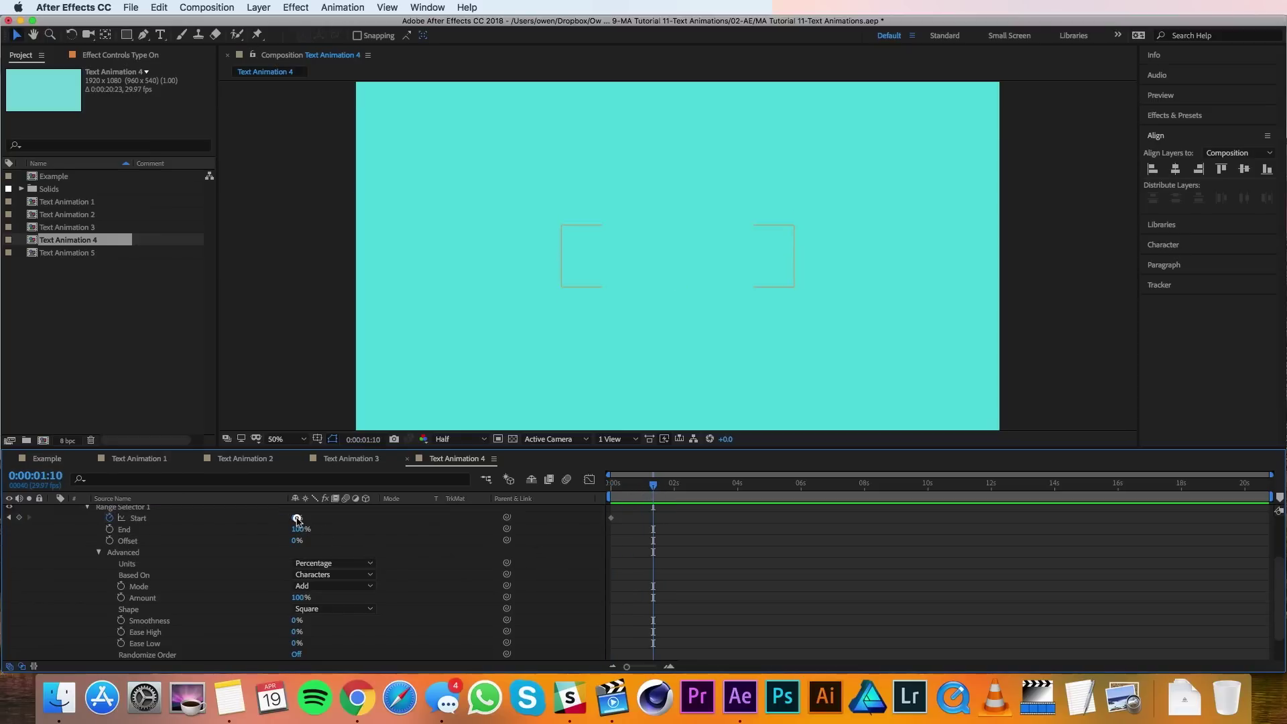
left_click_drag(296, 519, 417, 525)
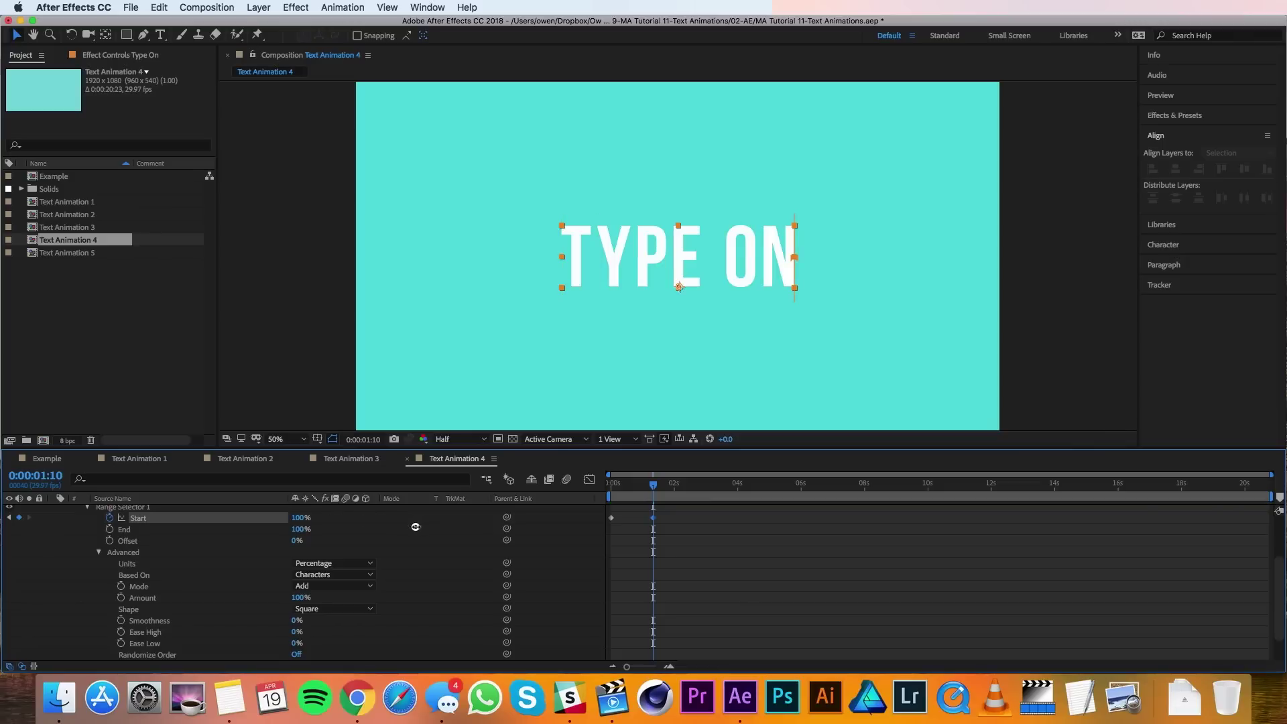
left_click(670, 485)
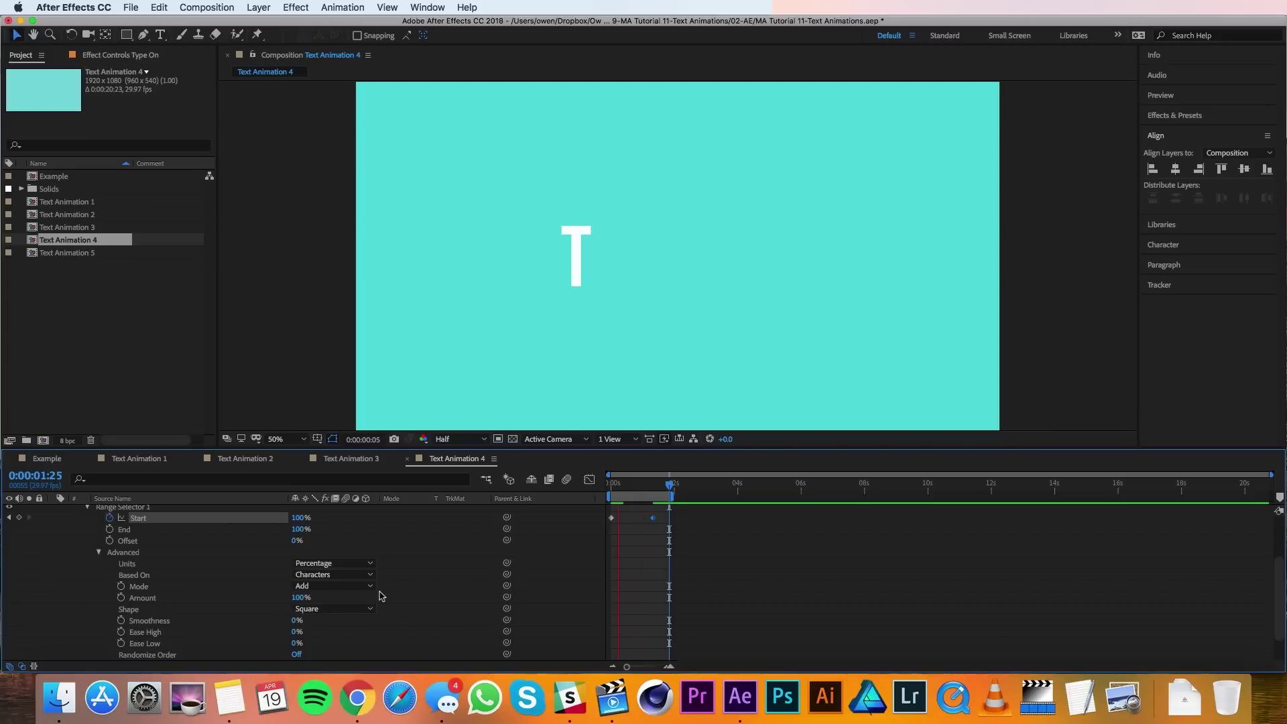
left_click(386, 524)
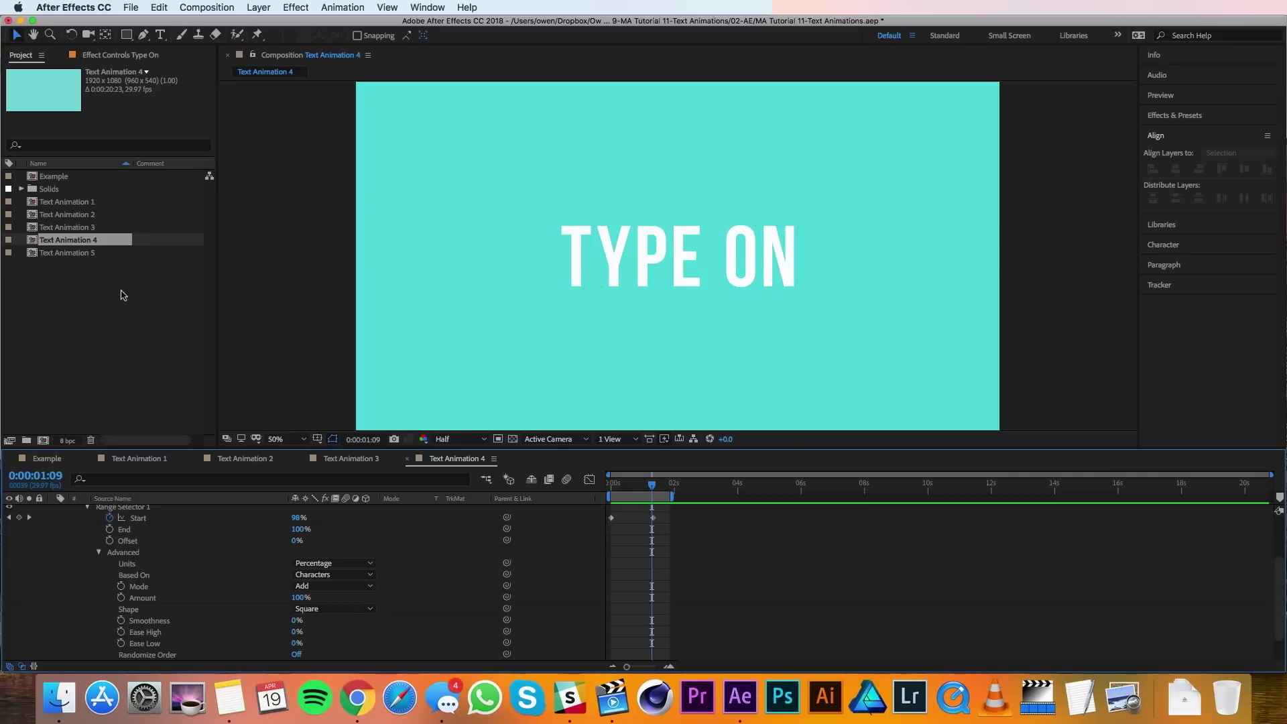
Open Text Animation 5, add 'Text on Path' text, and centre it horizontally and vertically.
double_click(61, 259)
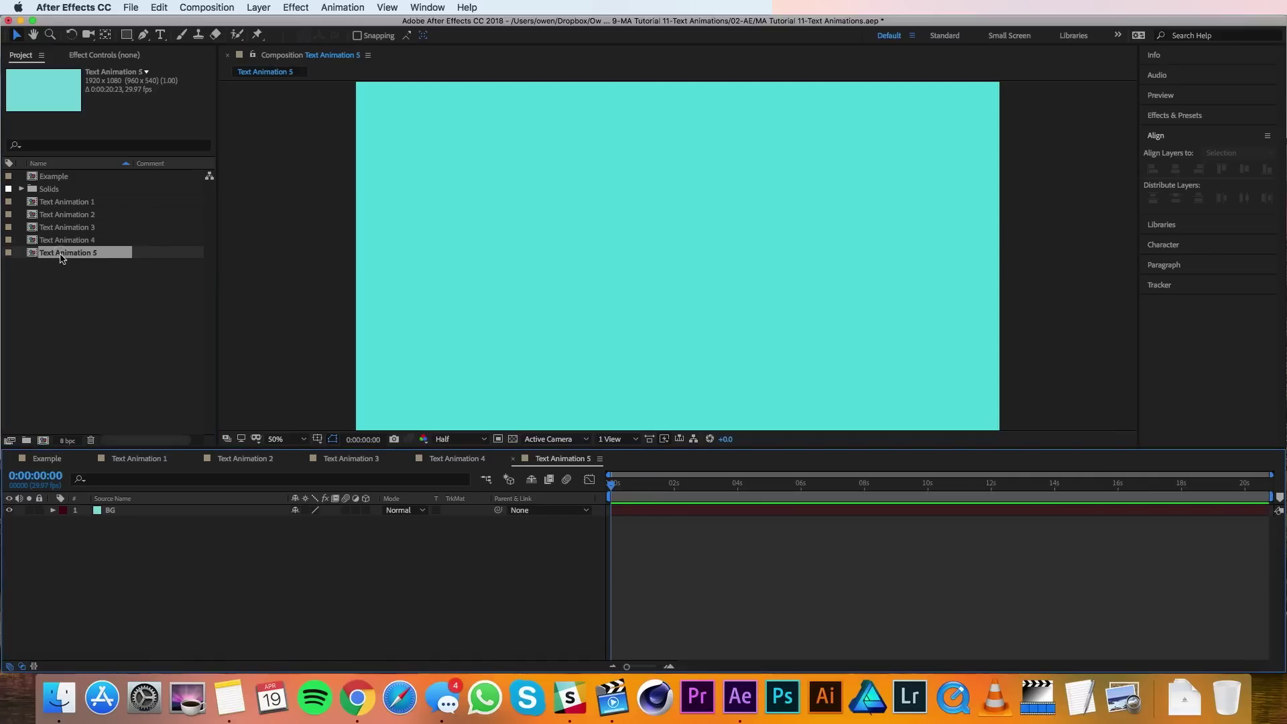
left_click(160, 34)
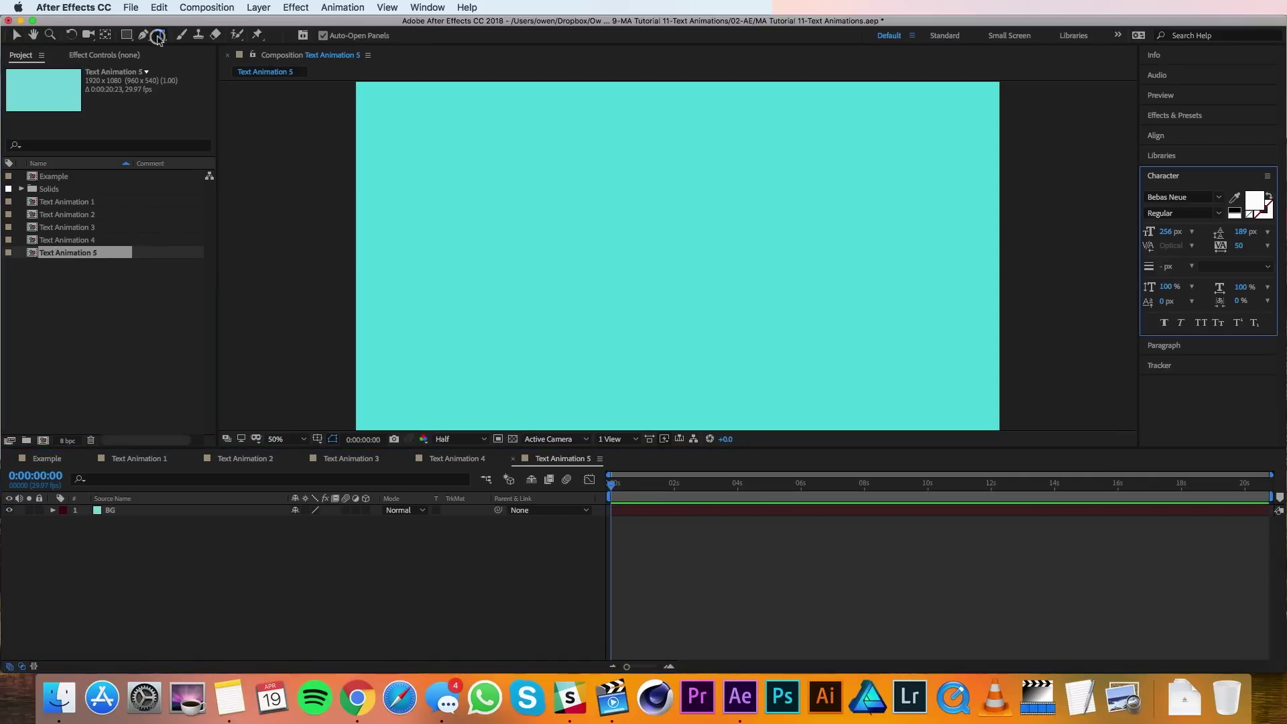
left_click(638, 231)
type("Text")
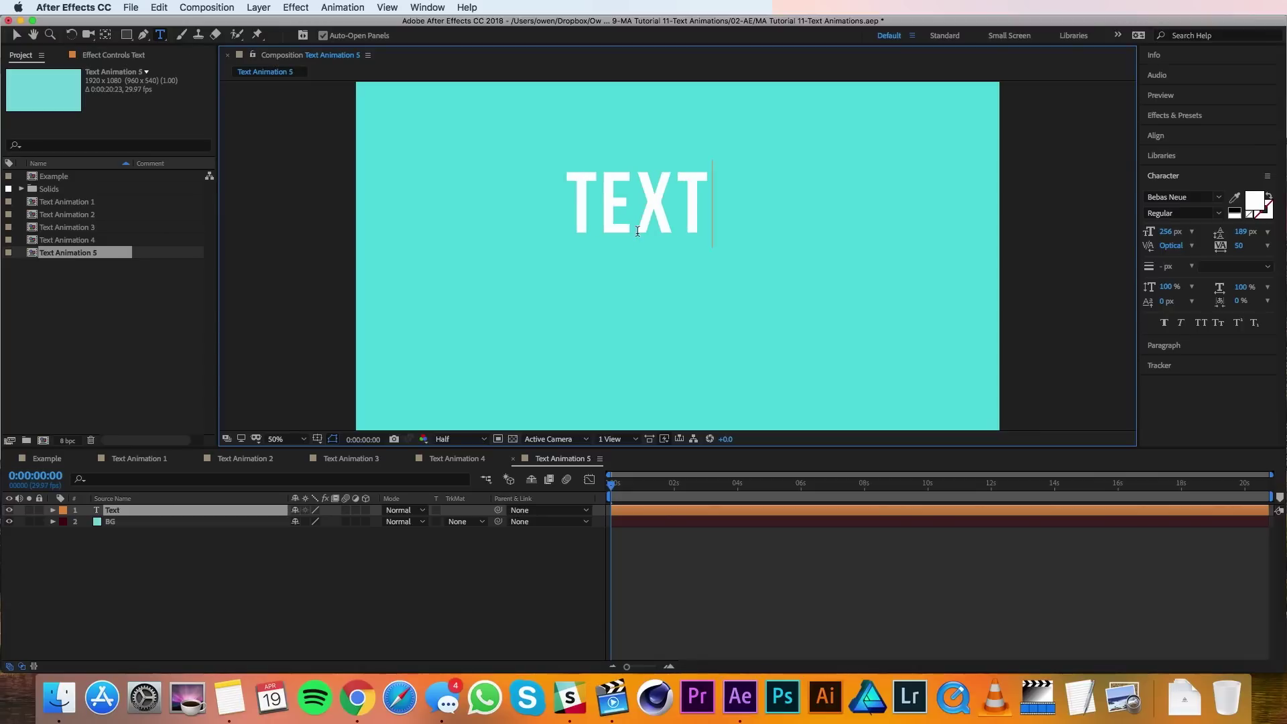
type(" on Path")
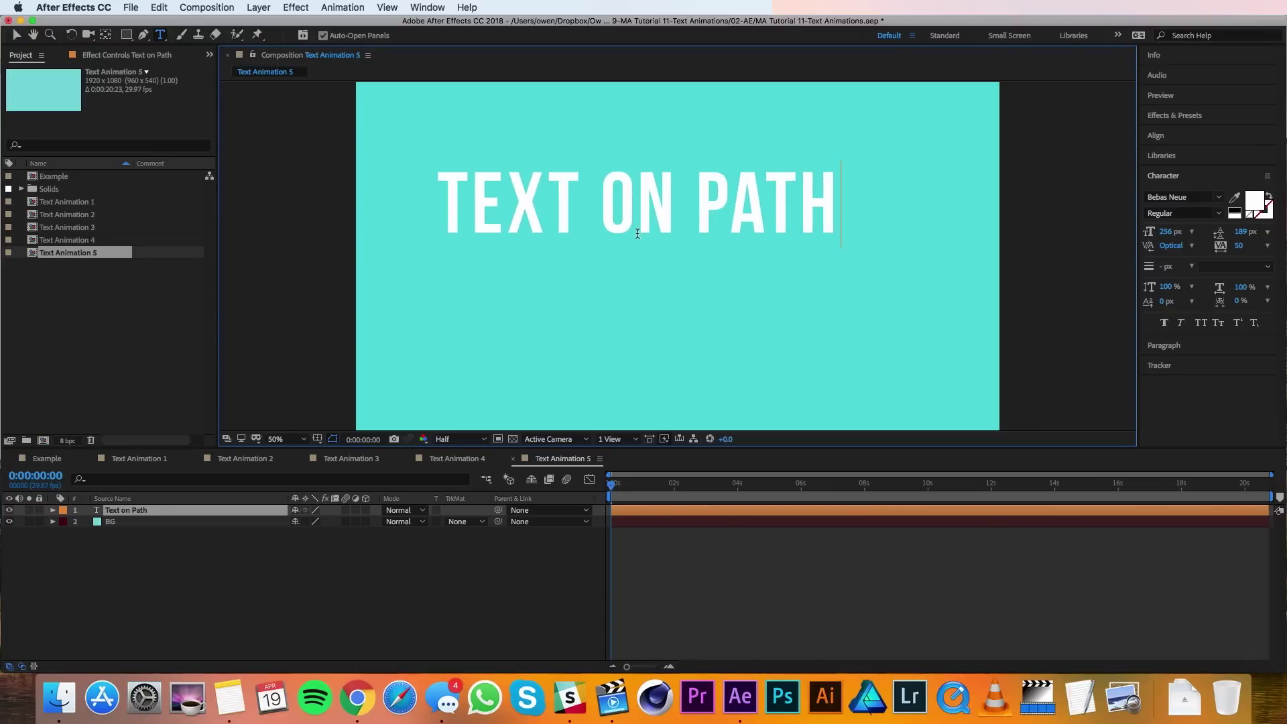
left_click(17, 34)
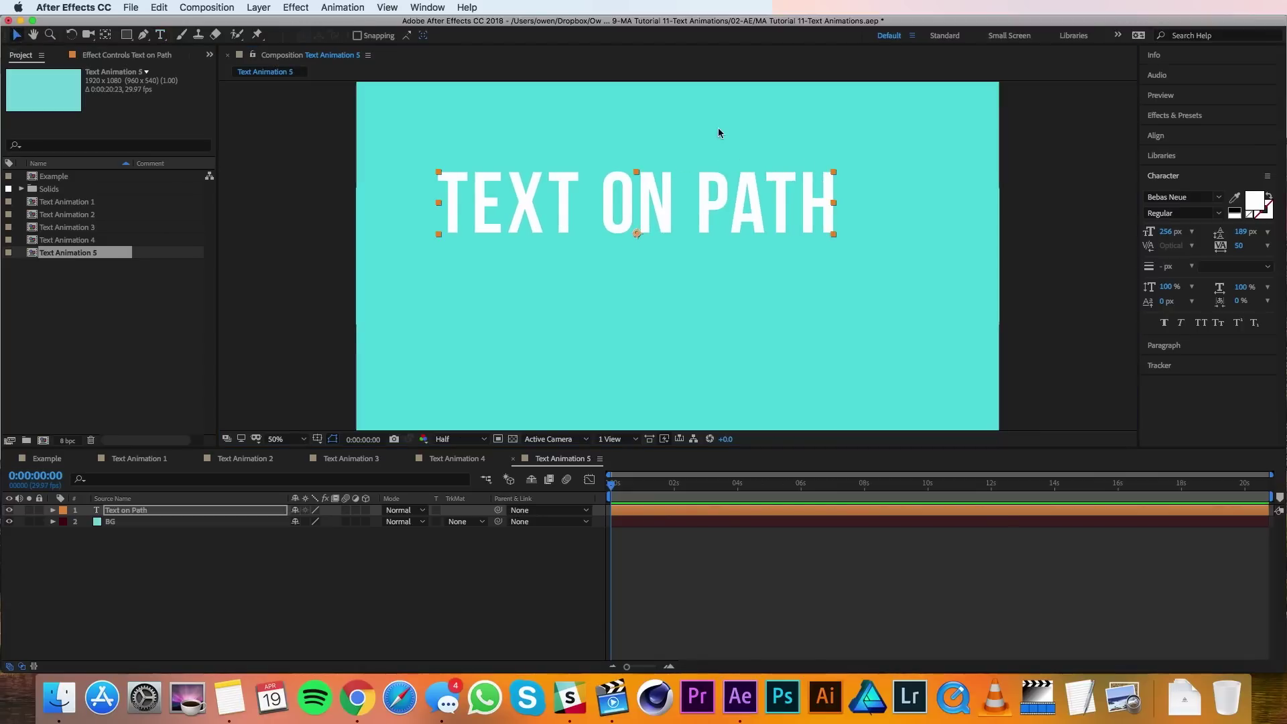
left_click(1162, 135)
left_click(1176, 169)
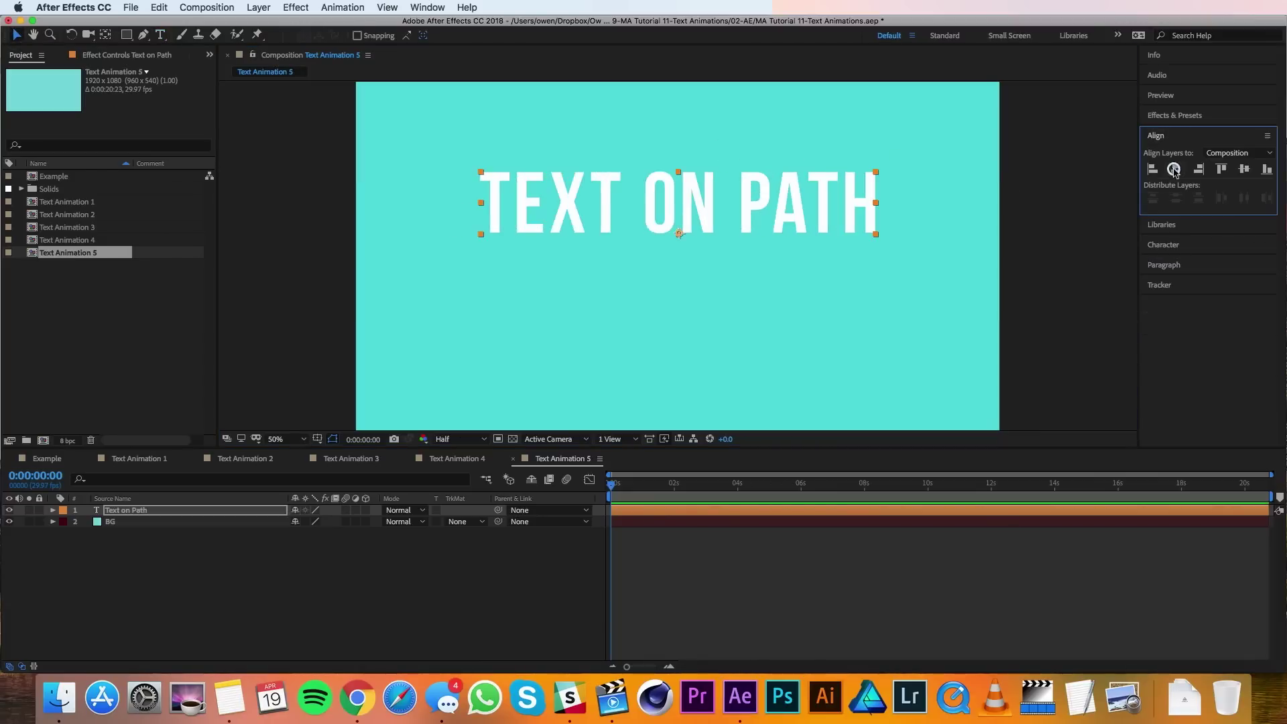
left_click(1244, 169)
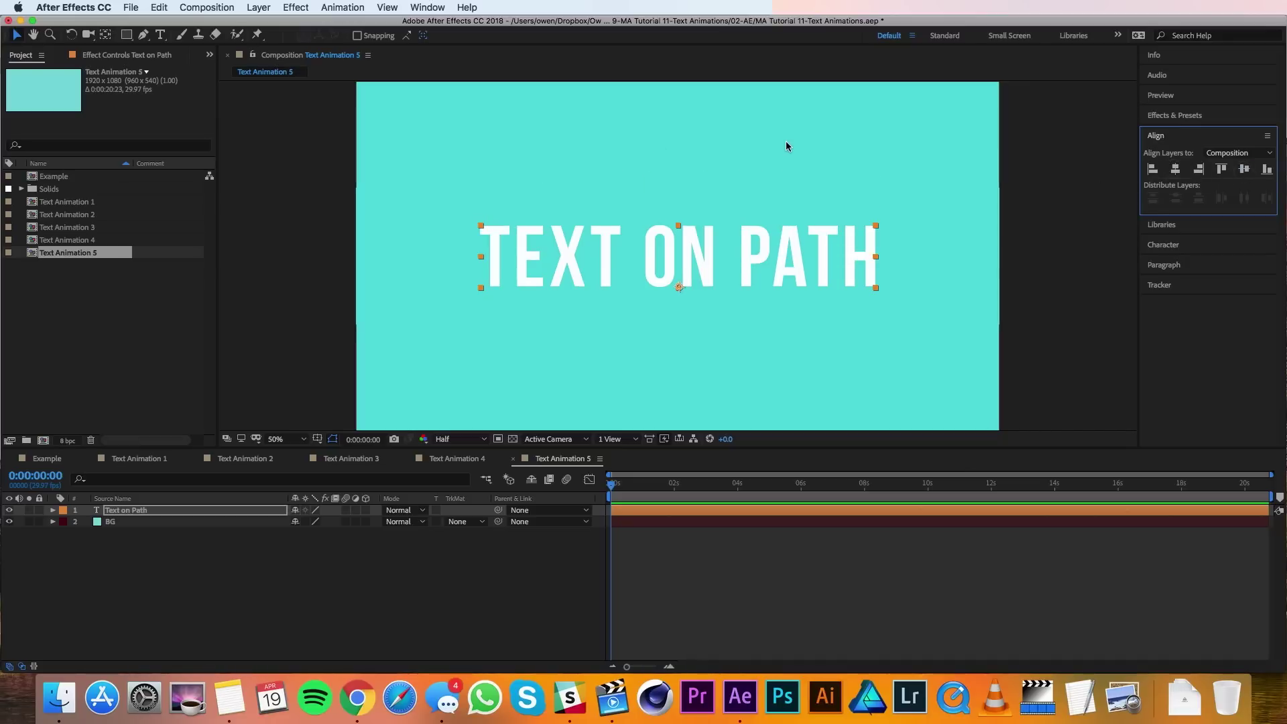
Draw a four-point curved Pen mask across the TEXT ON PATH layer.
left_click(141, 35)
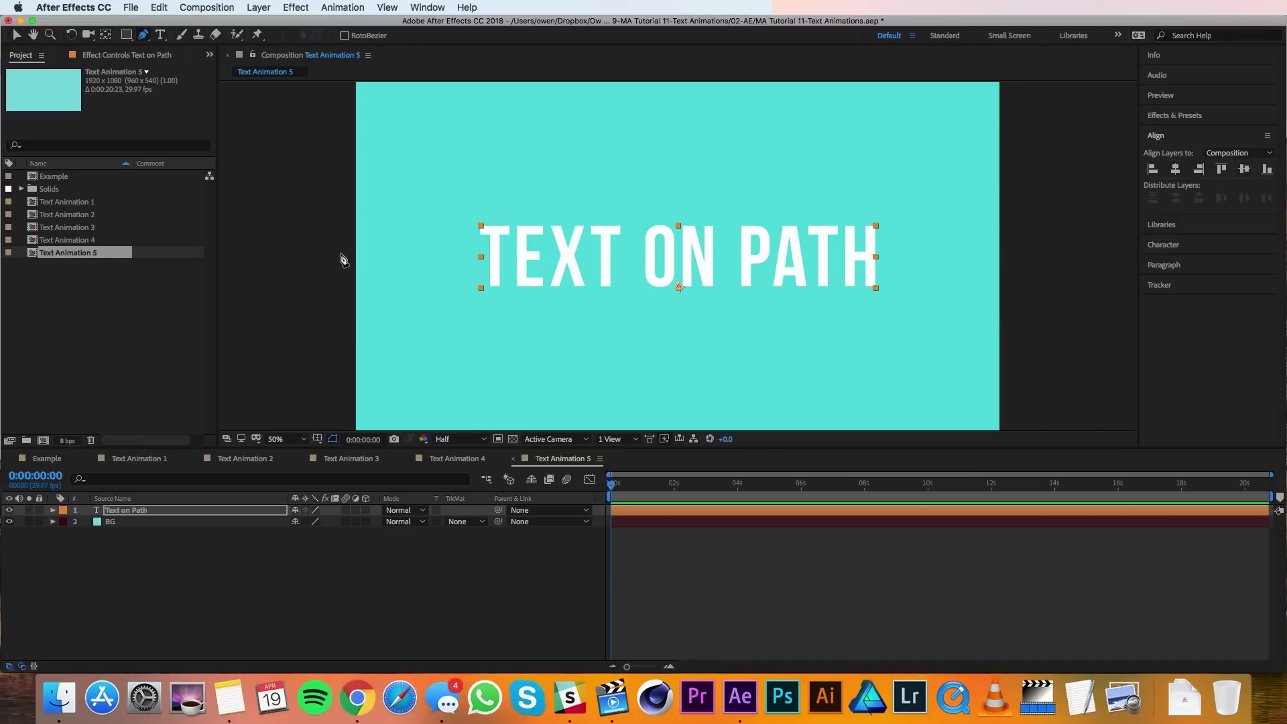
left_click_drag(340, 254, 373, 246)
left_click_drag(682, 238, 711, 240)
left_click_drag(871, 283, 951, 289)
left_click_drag(1012, 239, 1068, 242)
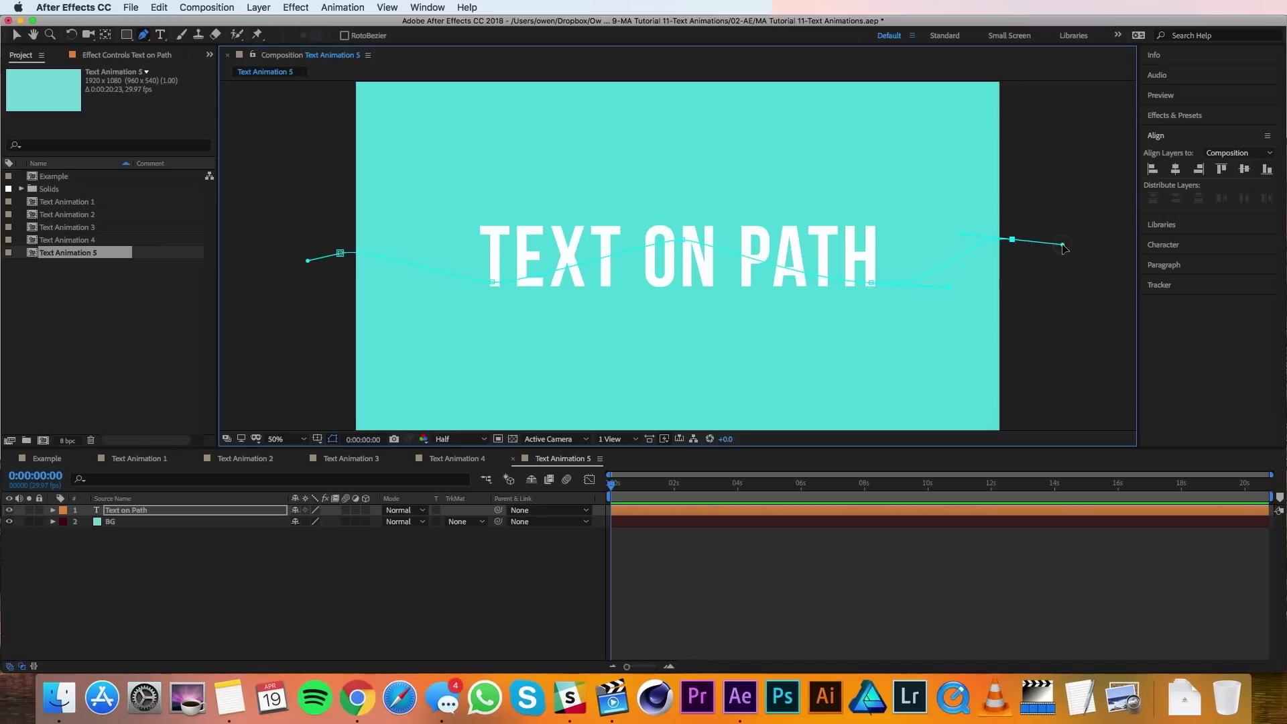
key("v")
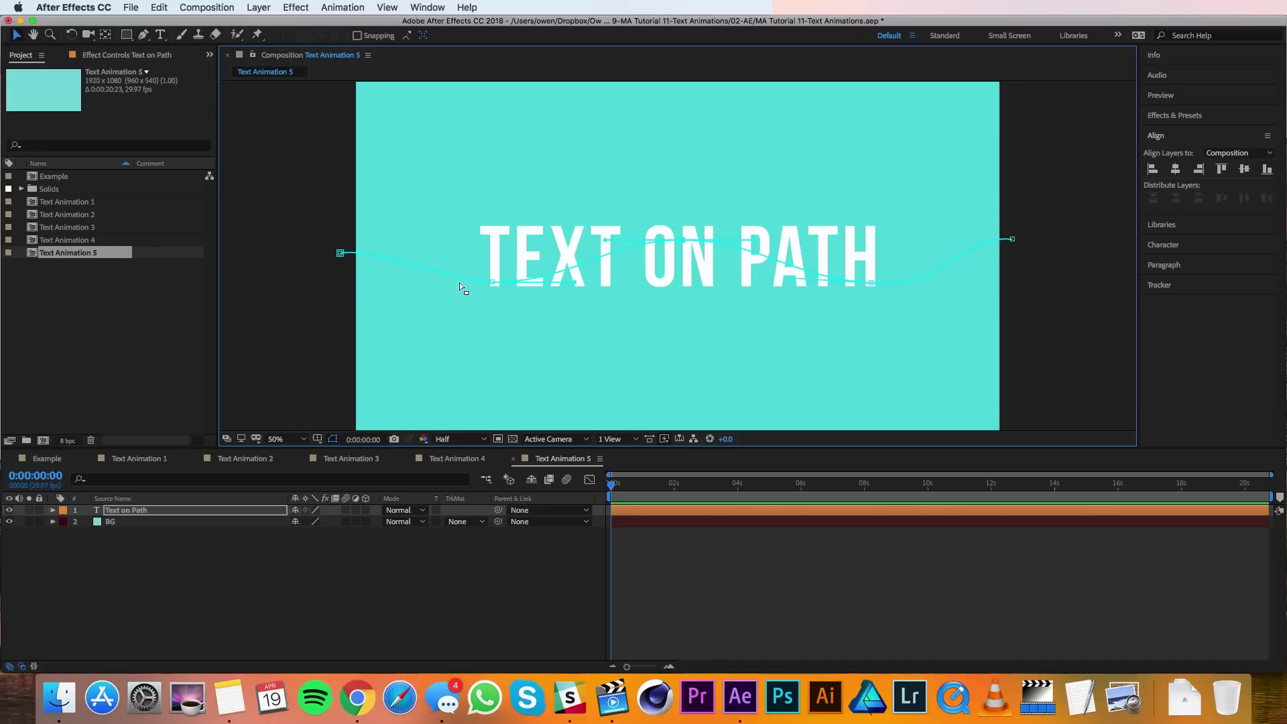
Drag the path's end points past both frame edges and expand the layer's Text properties.
left_click_drag(1012, 239, 1053, 239)
left_click_drag(341, 253, 308, 251)
left_click(160, 494)
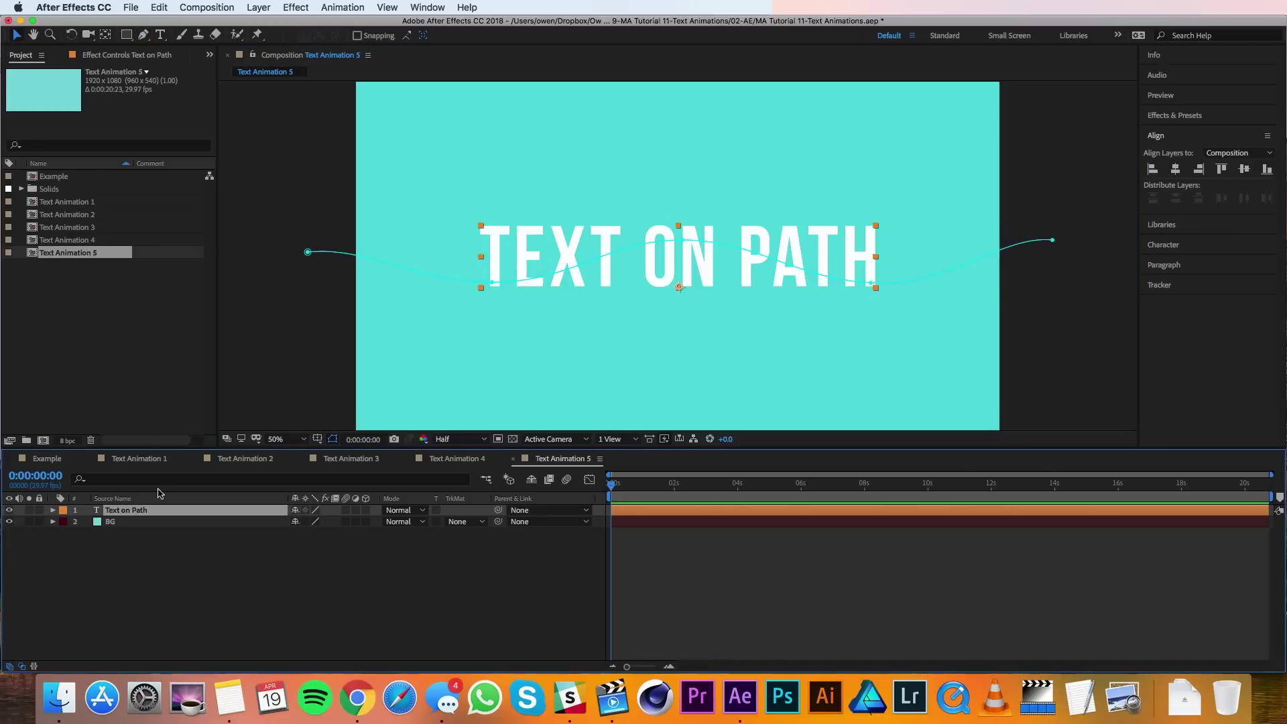
left_click(54, 510)
left_click(66, 523)
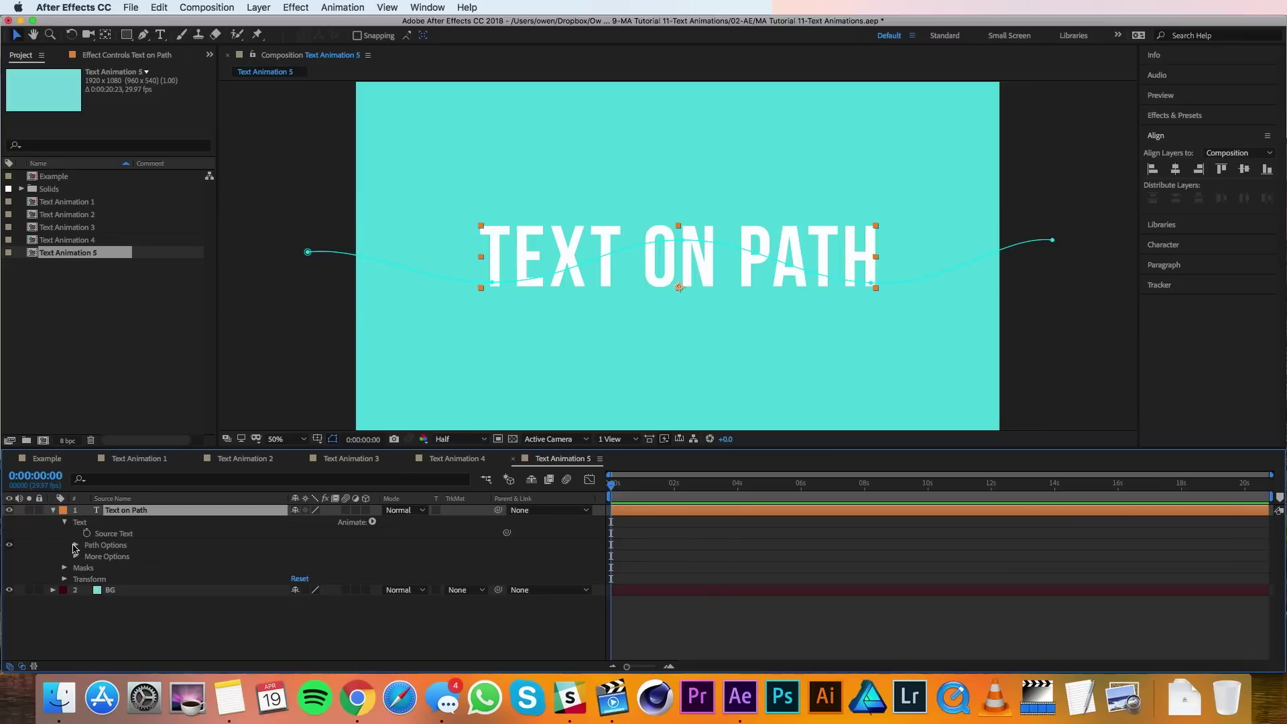
Set the TEXT ON PATH layer's Path Options path to Mask 1.
left_click(76, 546)
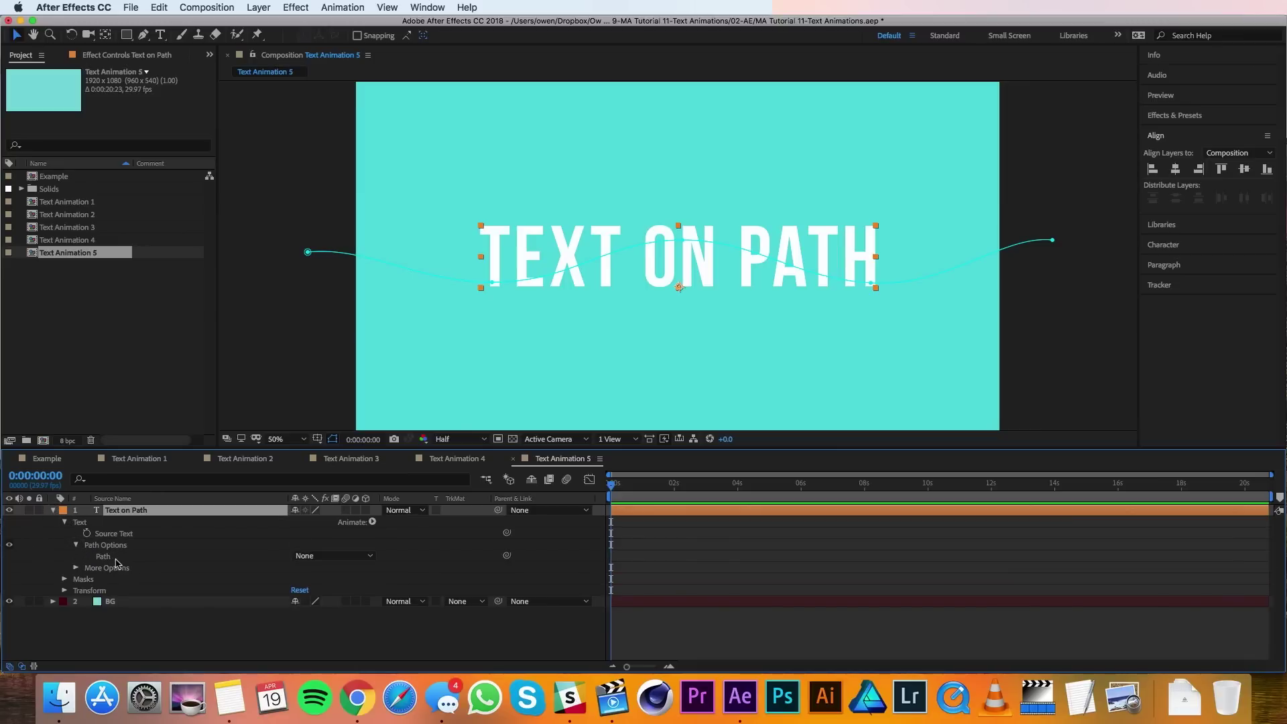
left_click(350, 559)
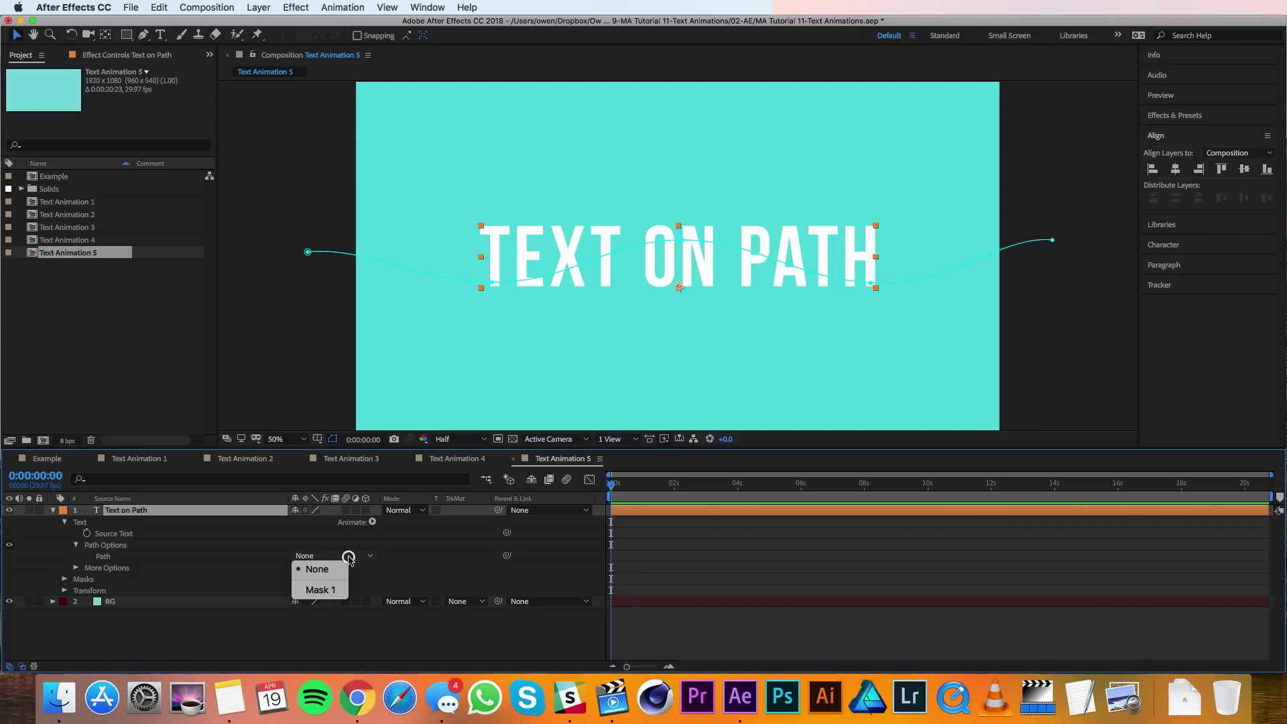
left_click(318, 590)
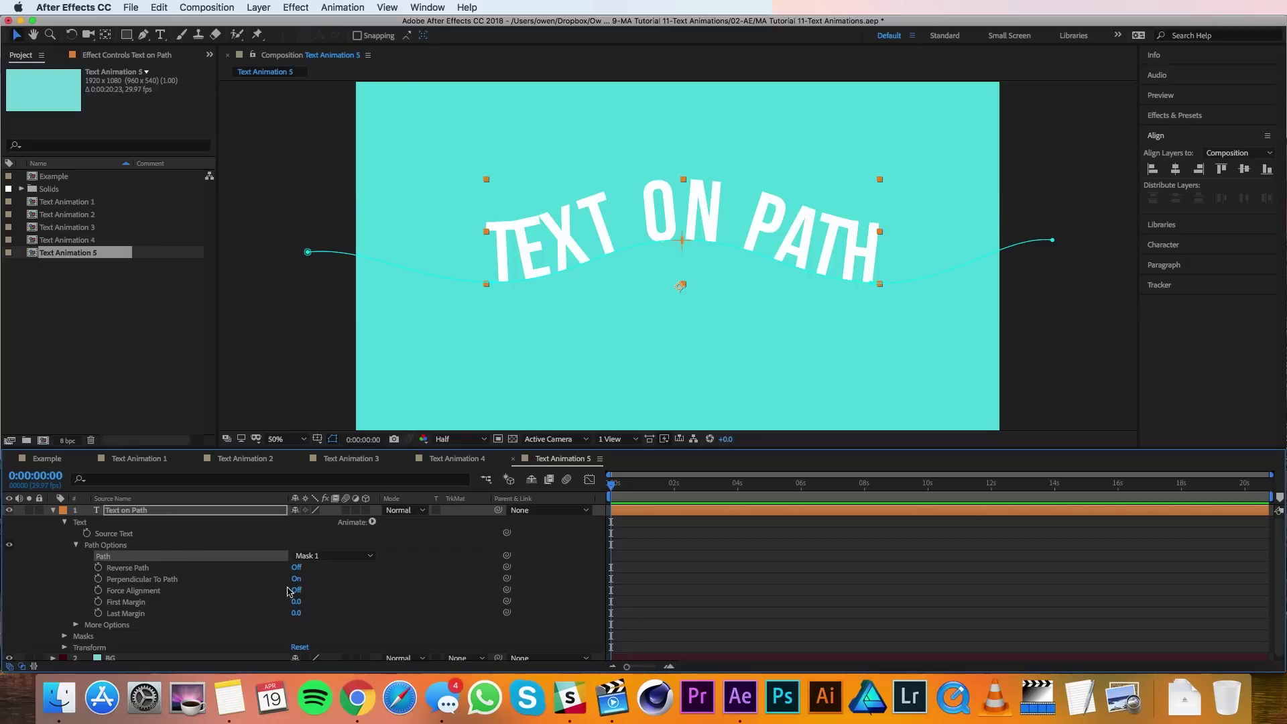
Keyframe First Margin at -1645 at 0 s so the text starts off-screen left.
left_click_drag(294, 602, 92, 603)
left_click(98, 602)
left_click_drag(621, 486, 642, 487)
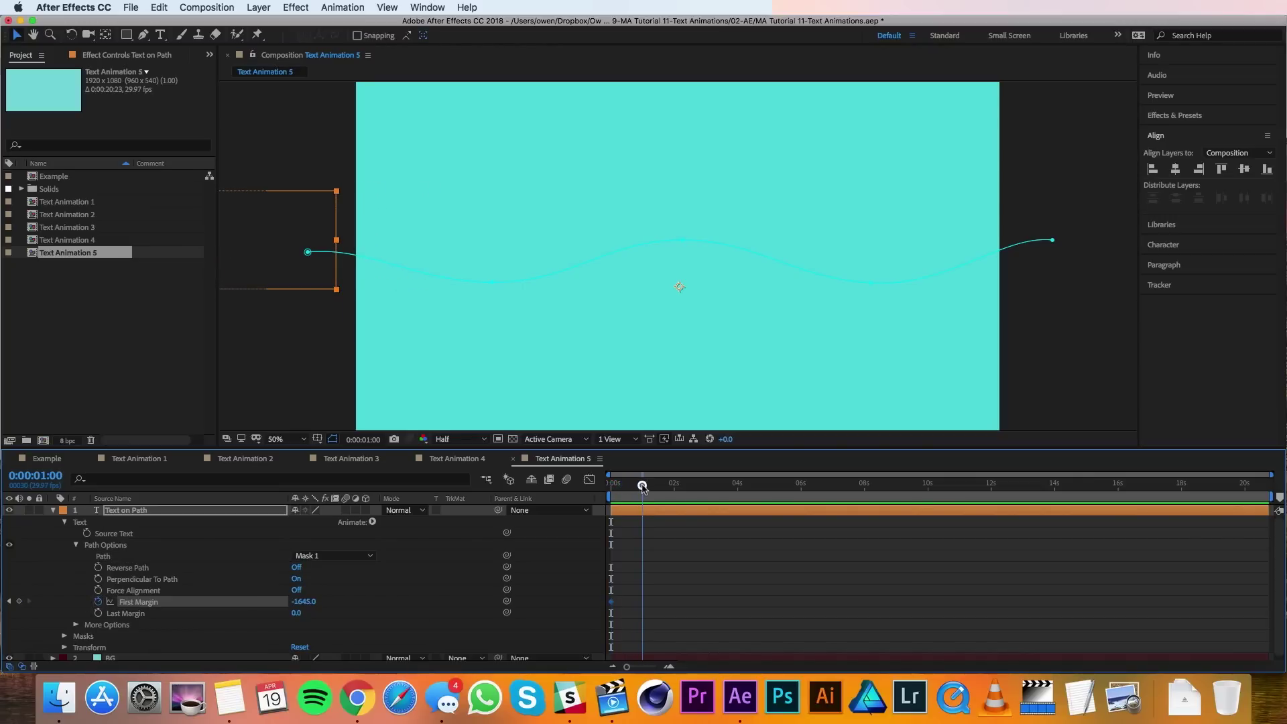
Keyframe First Margin at 0 from 1 s to 1:16, then 1640 at 2:16.
left_click(303, 602)
type("0")
key("Return")
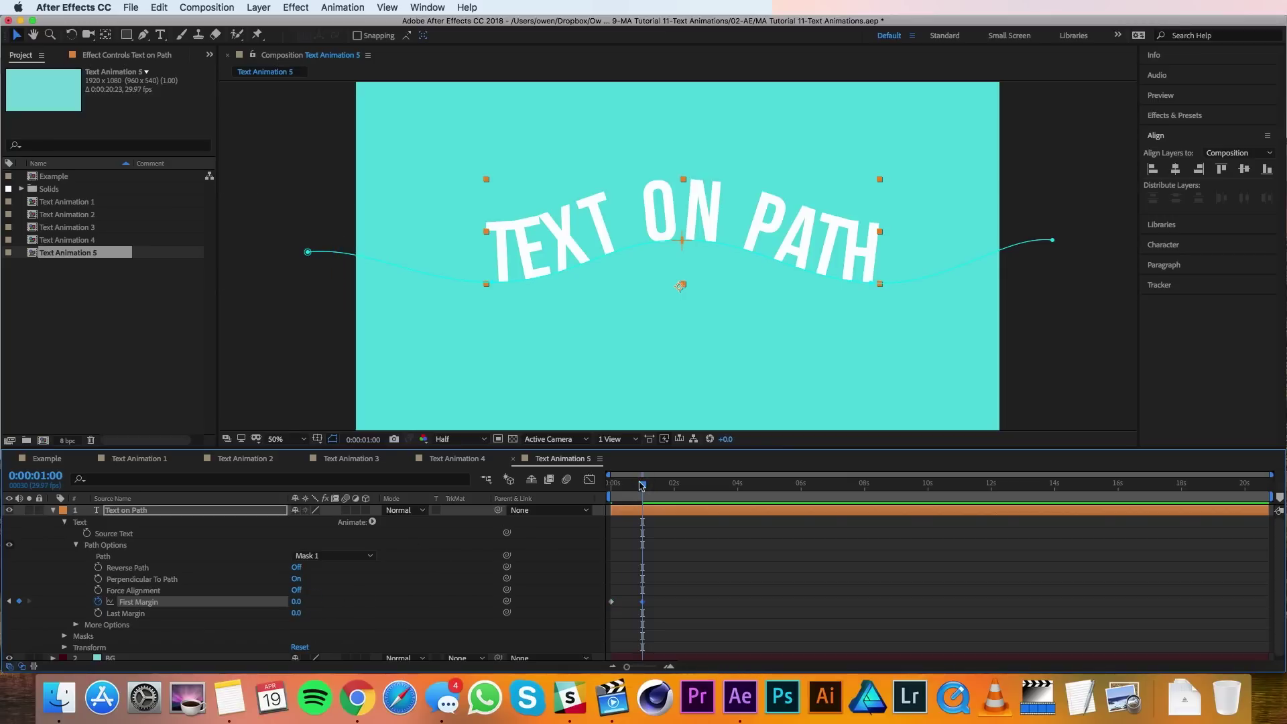
left_click_drag(644, 484, 660, 484)
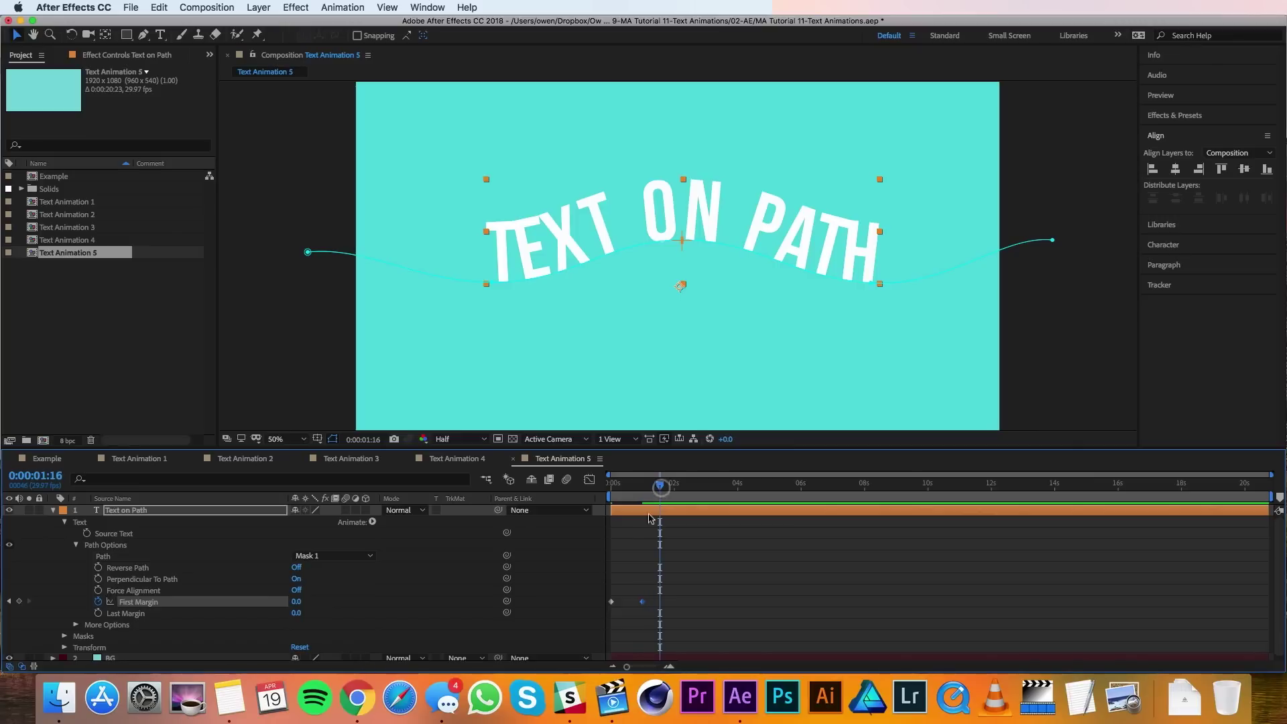
left_click(19, 601)
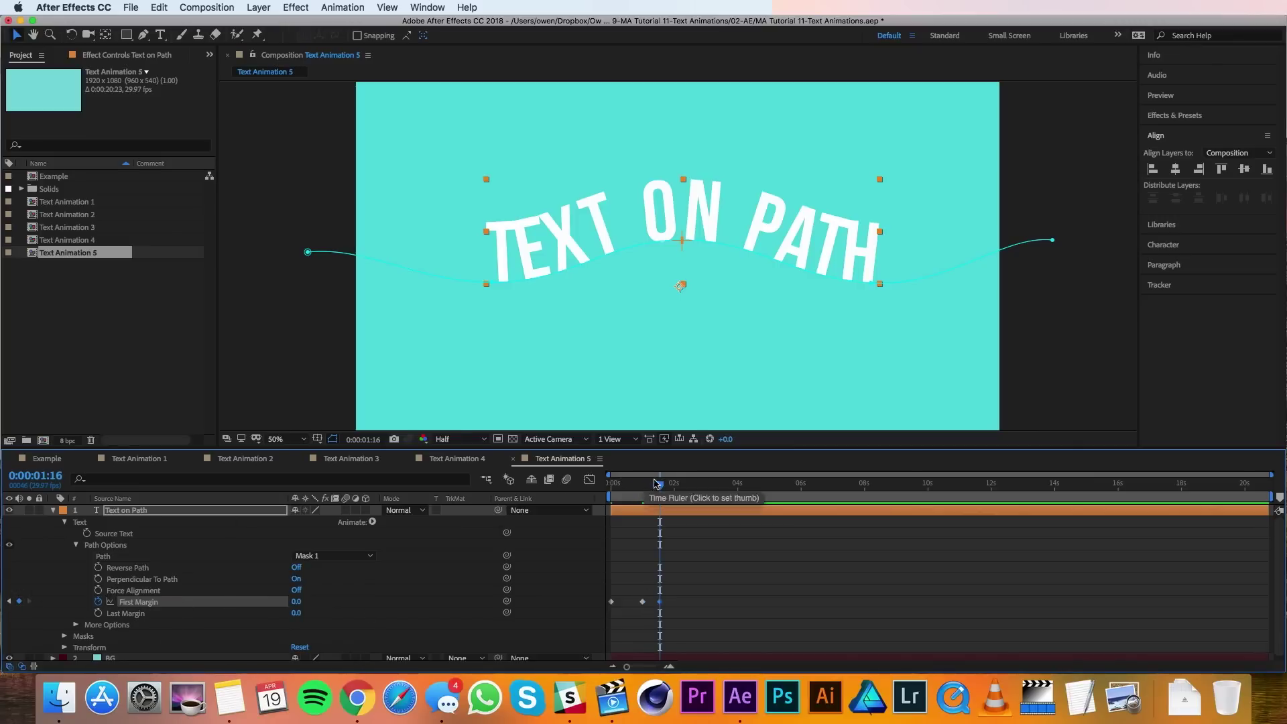
key("space")
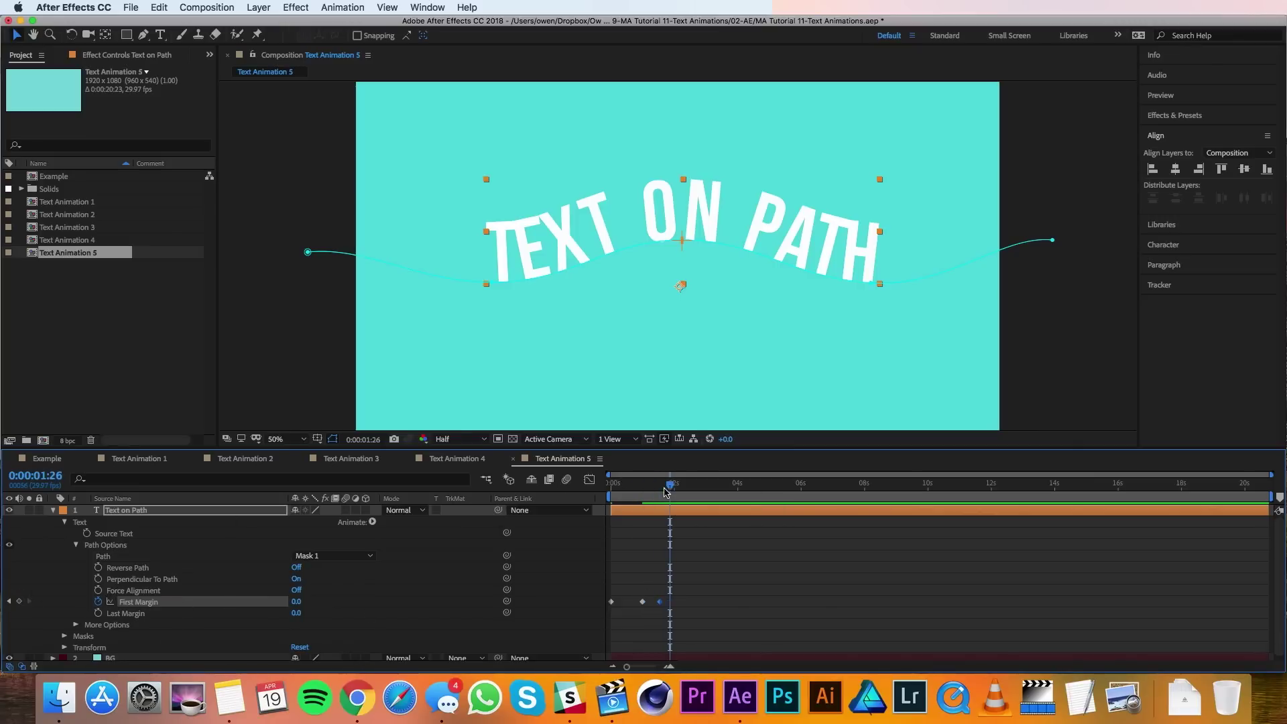
left_click_drag(297, 602, 512, 586)
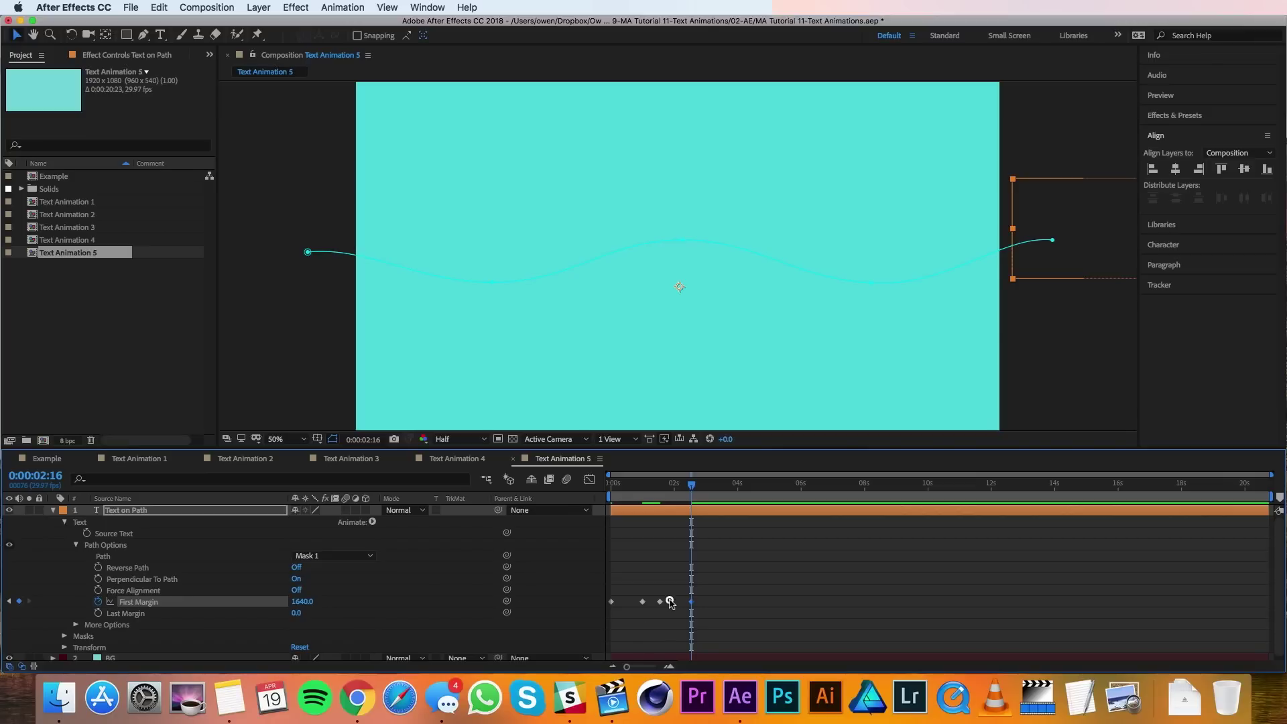
Apply Easy Ease to the selected First Margin keyframes.
right_click(644, 602)
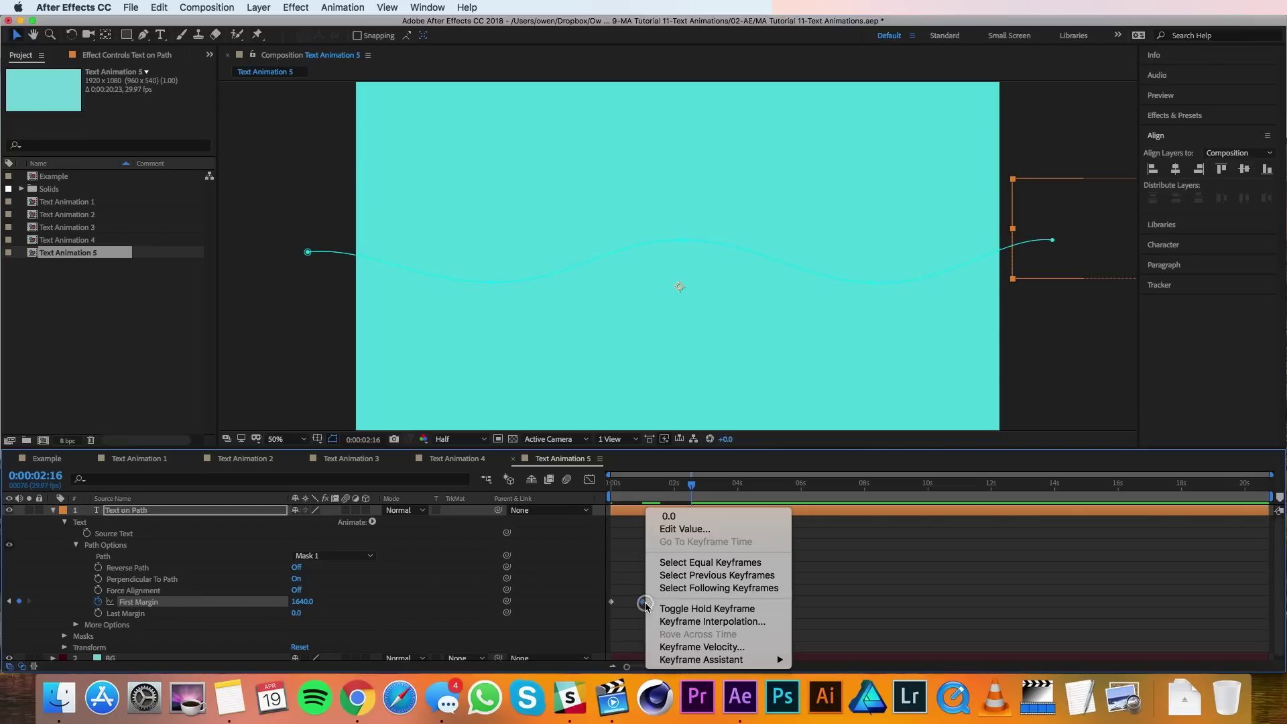
mouse_move(702, 660)
left_click(871, 584)
Set keyframe velocity to 80% incoming and outgoing influence, then preview the animation.
right_click(646, 602)
left_click(677, 645)
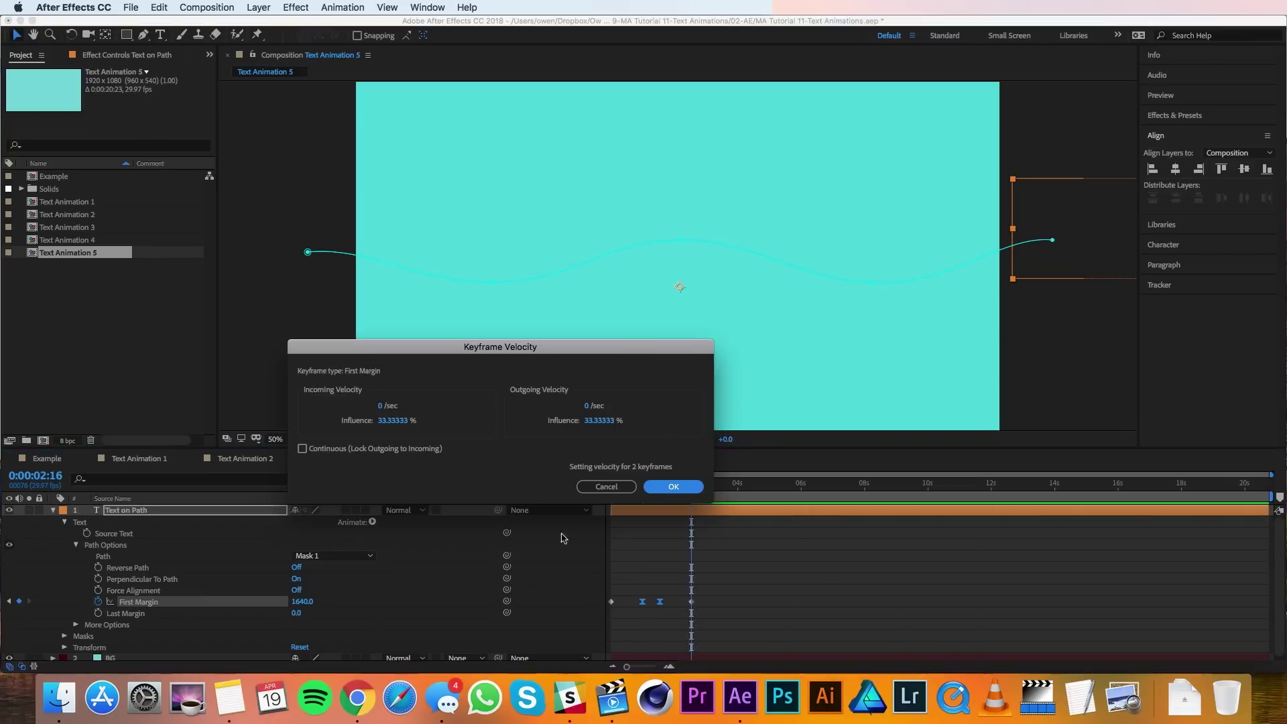
left_click(402, 420)
type("80")
left_click(594, 421)
type("80")
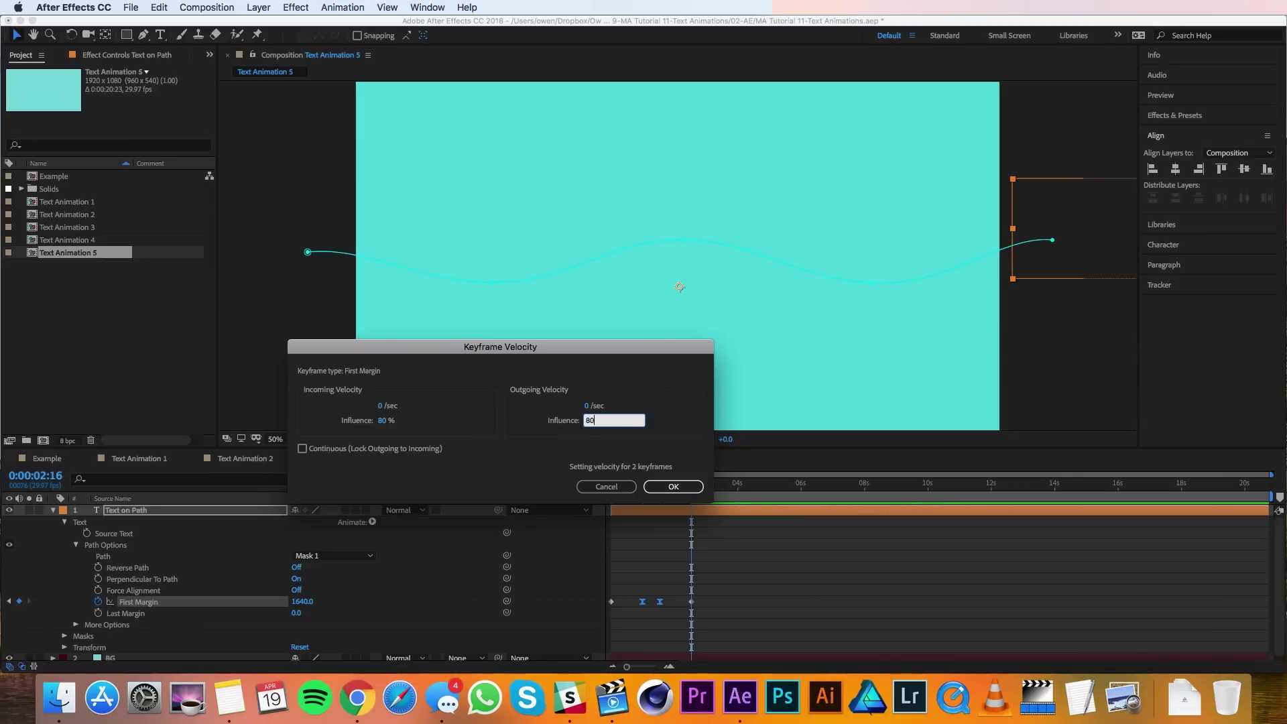
key("Return")
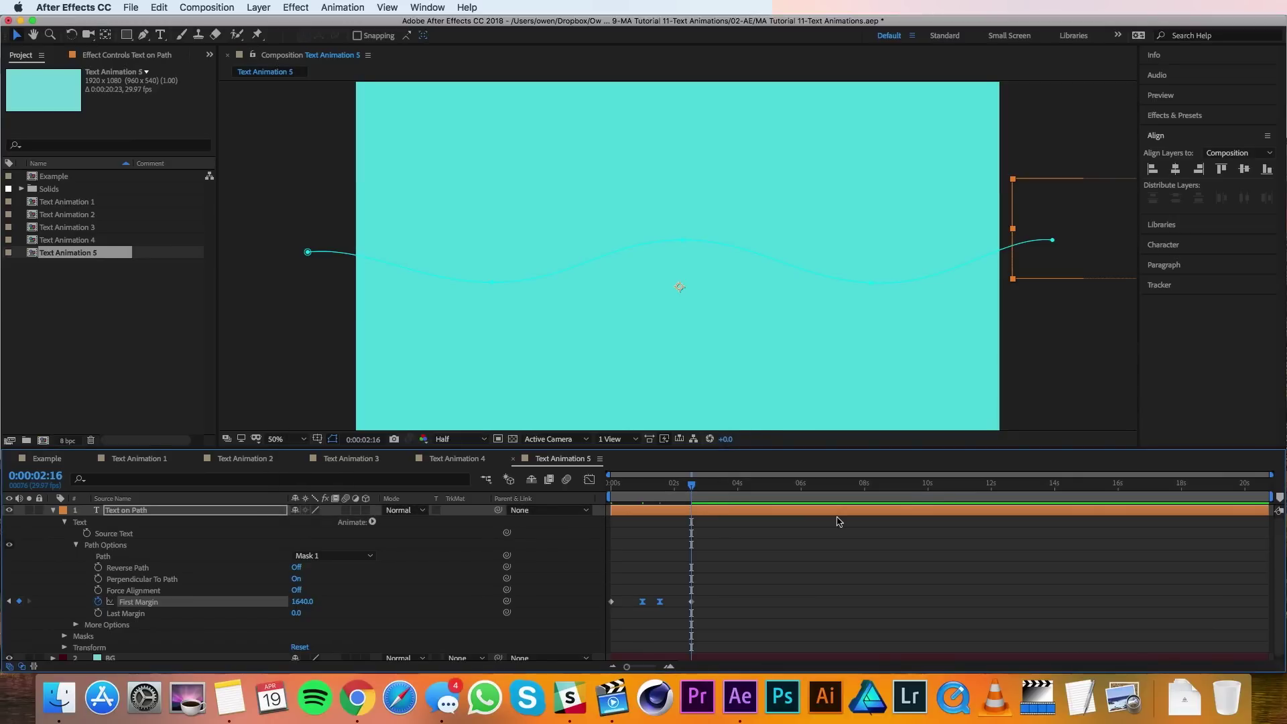
key("space")
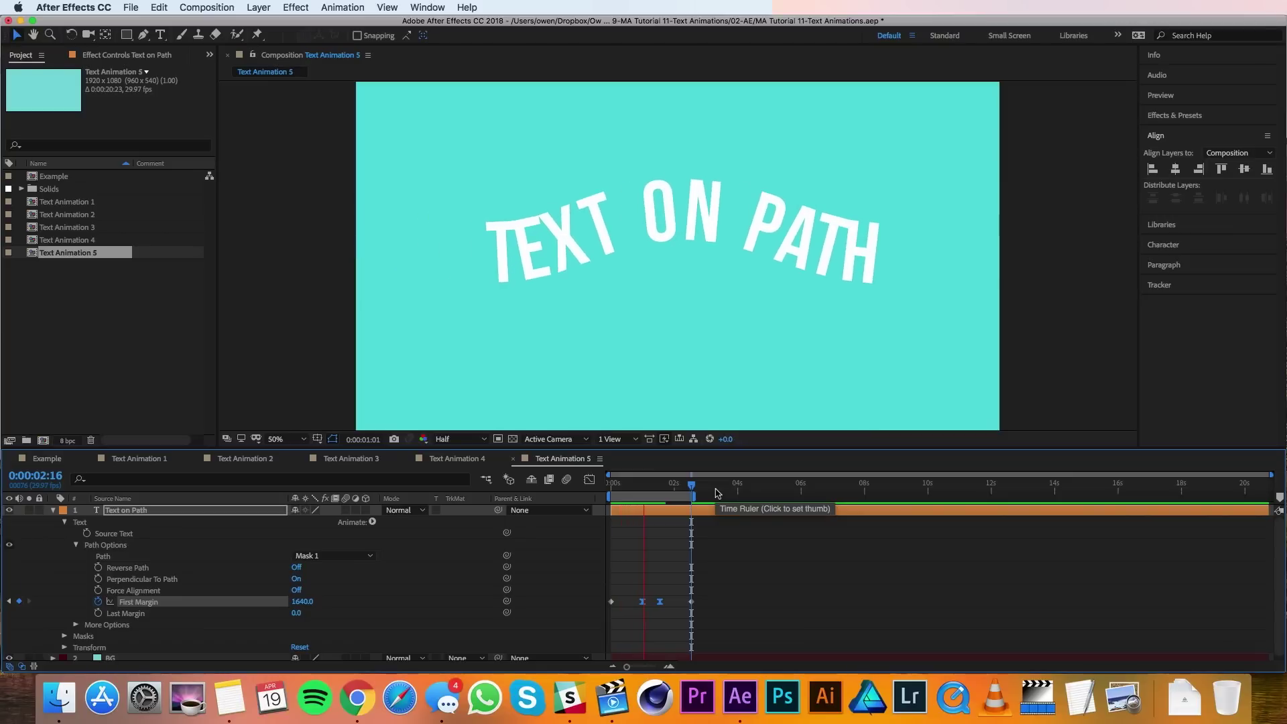